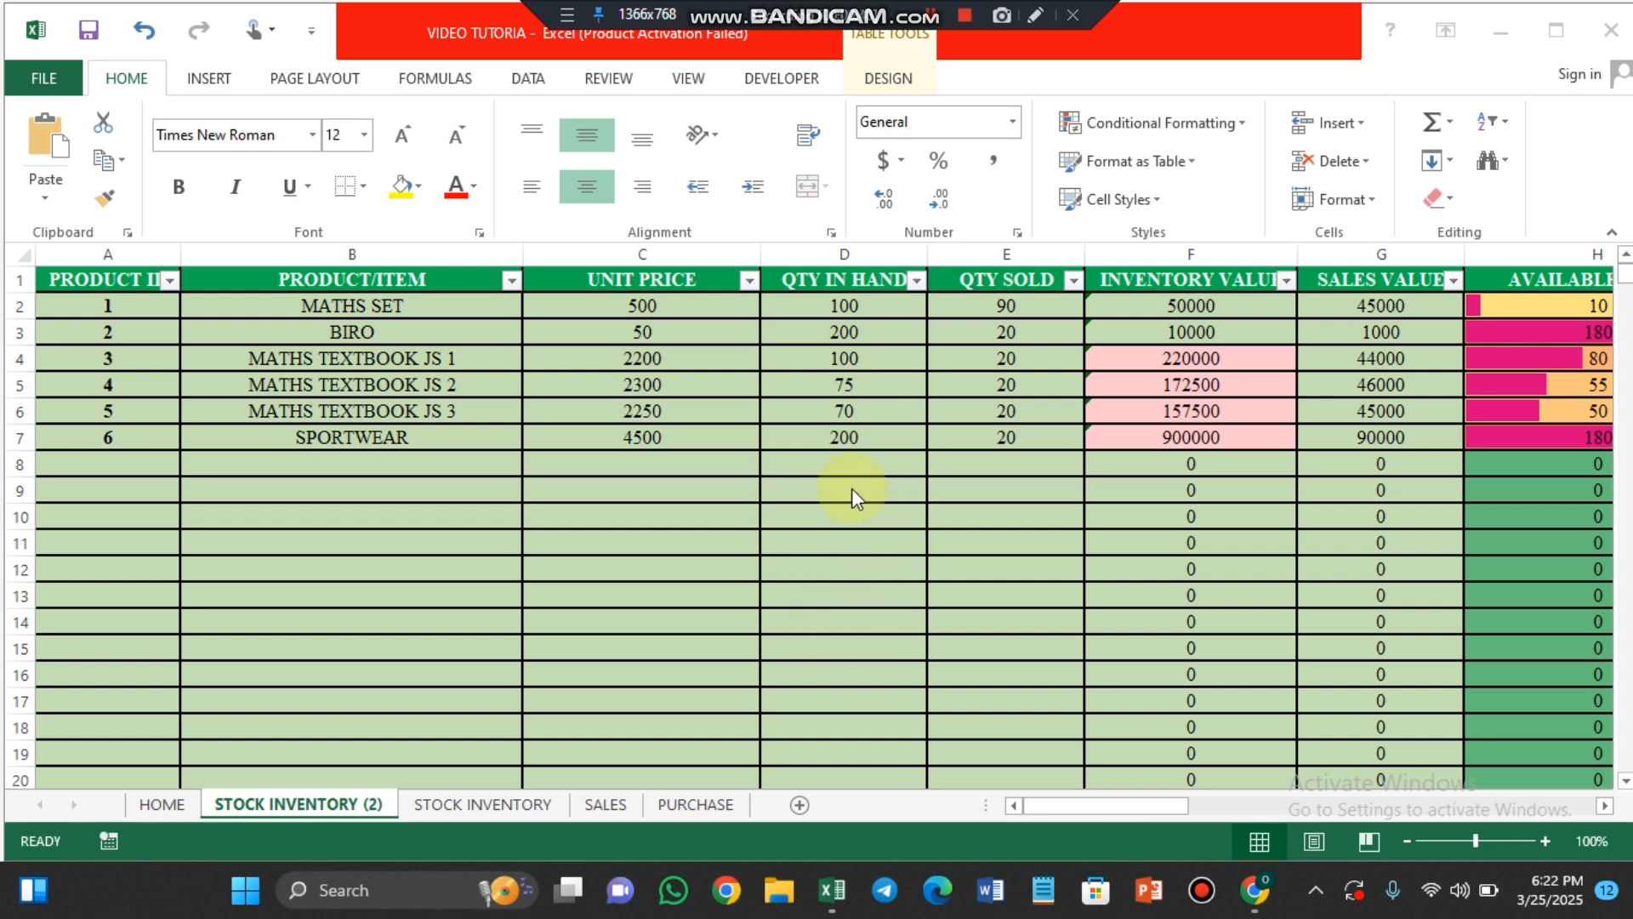
Open the Data Validation settings for cell B2 under GENDER on the SALES sheet
left_click(604, 804)
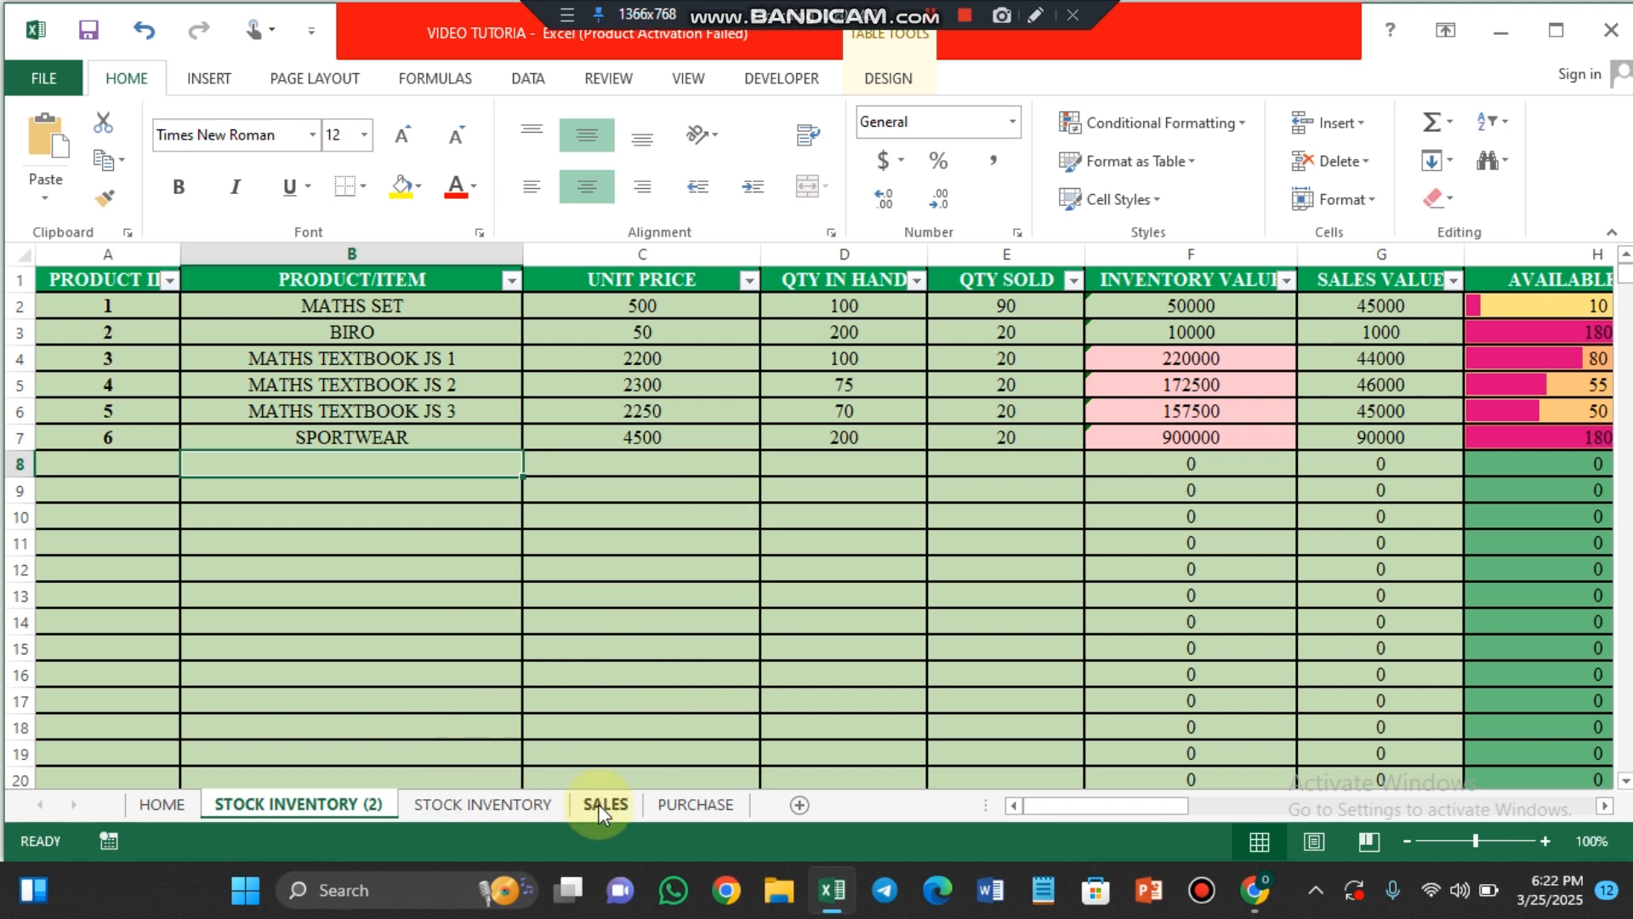
left_click(599, 806)
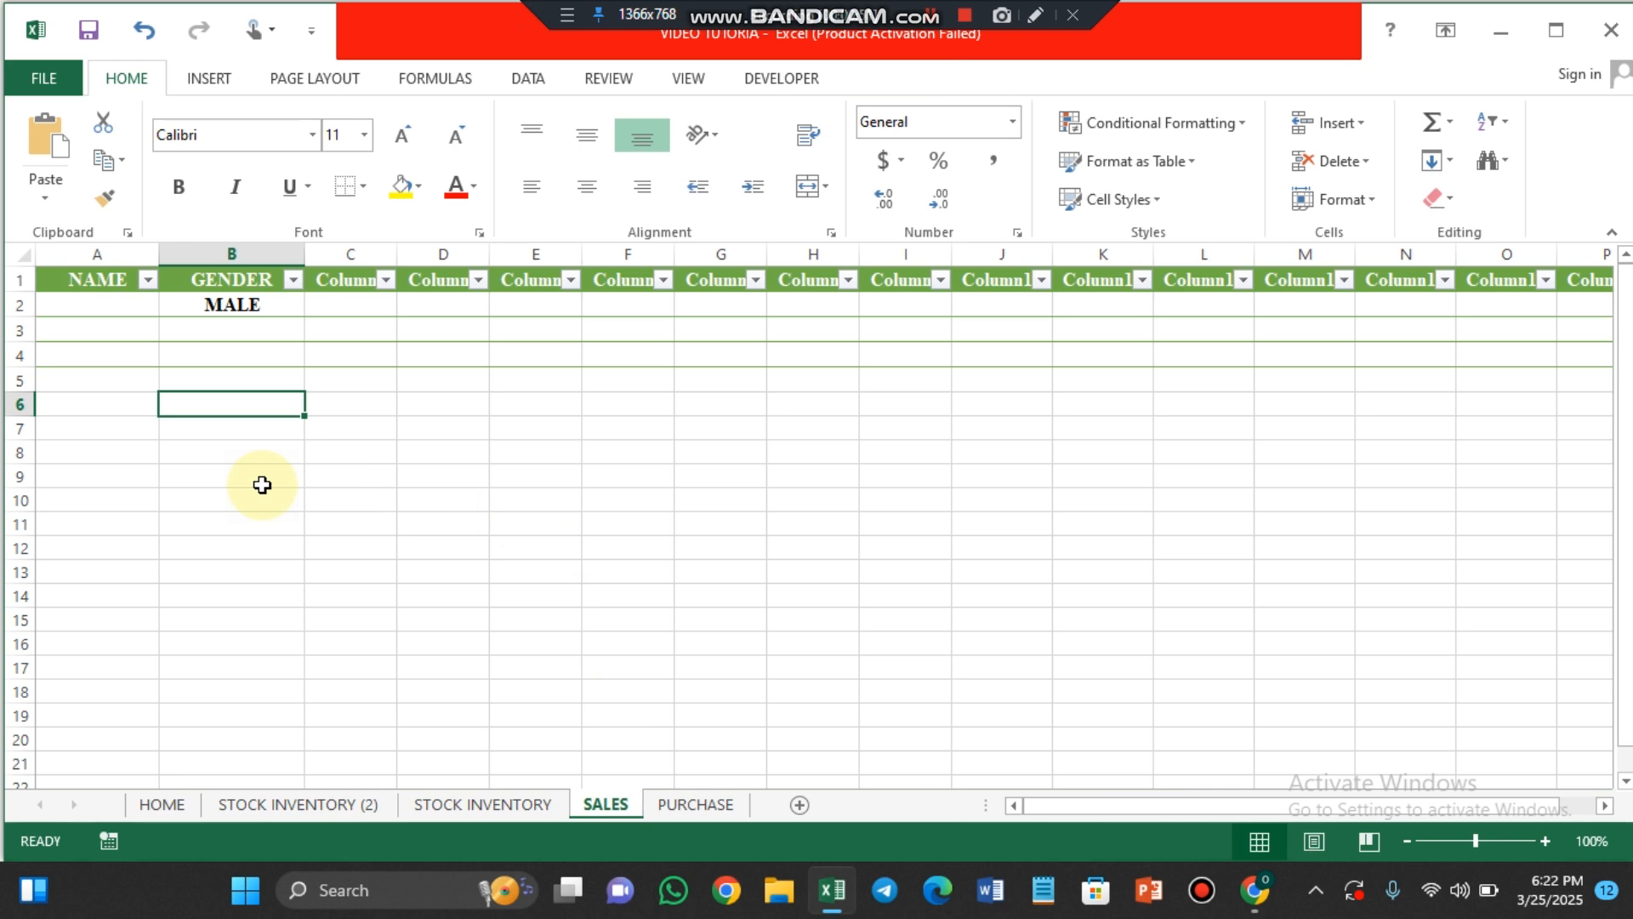
left_click(215, 304)
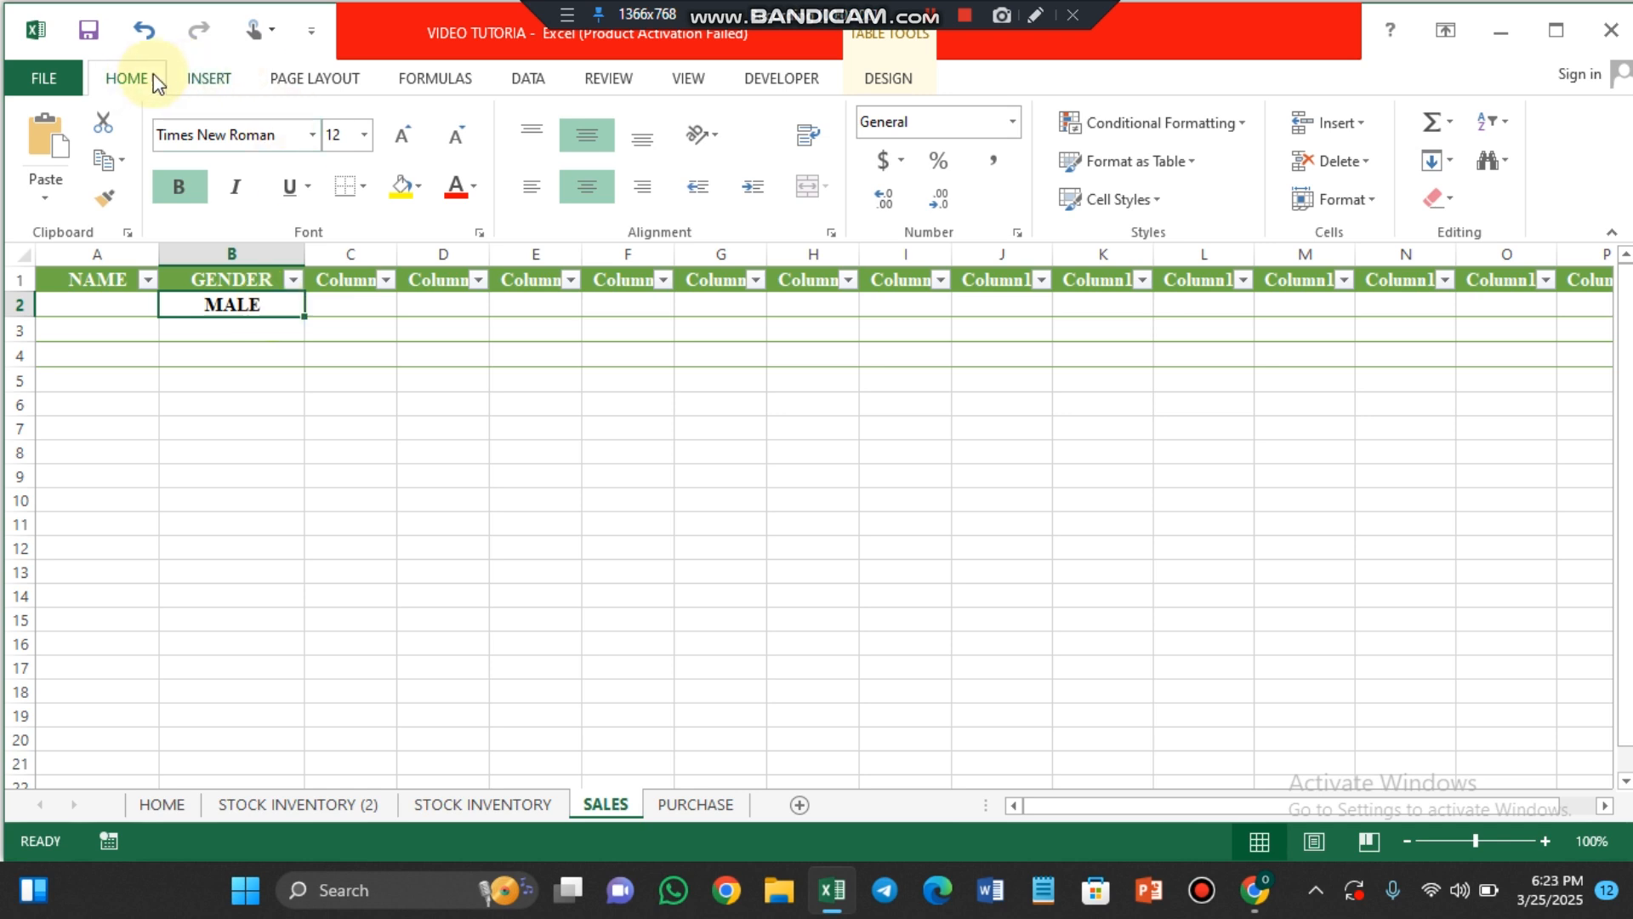
left_click(527, 78)
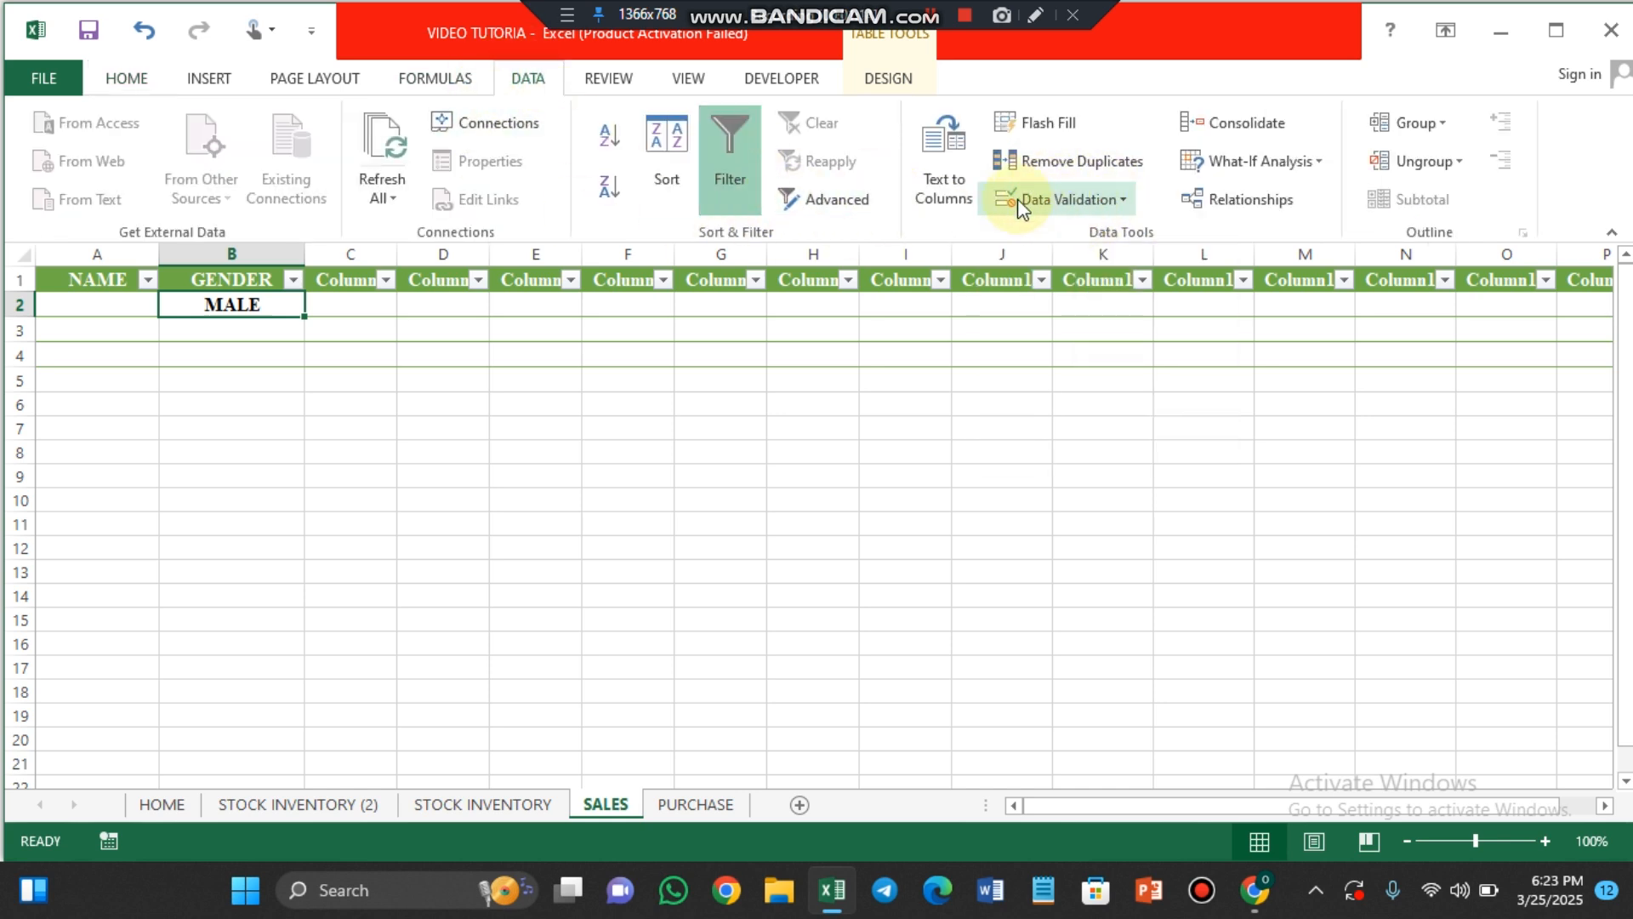
left_click(1122, 201)
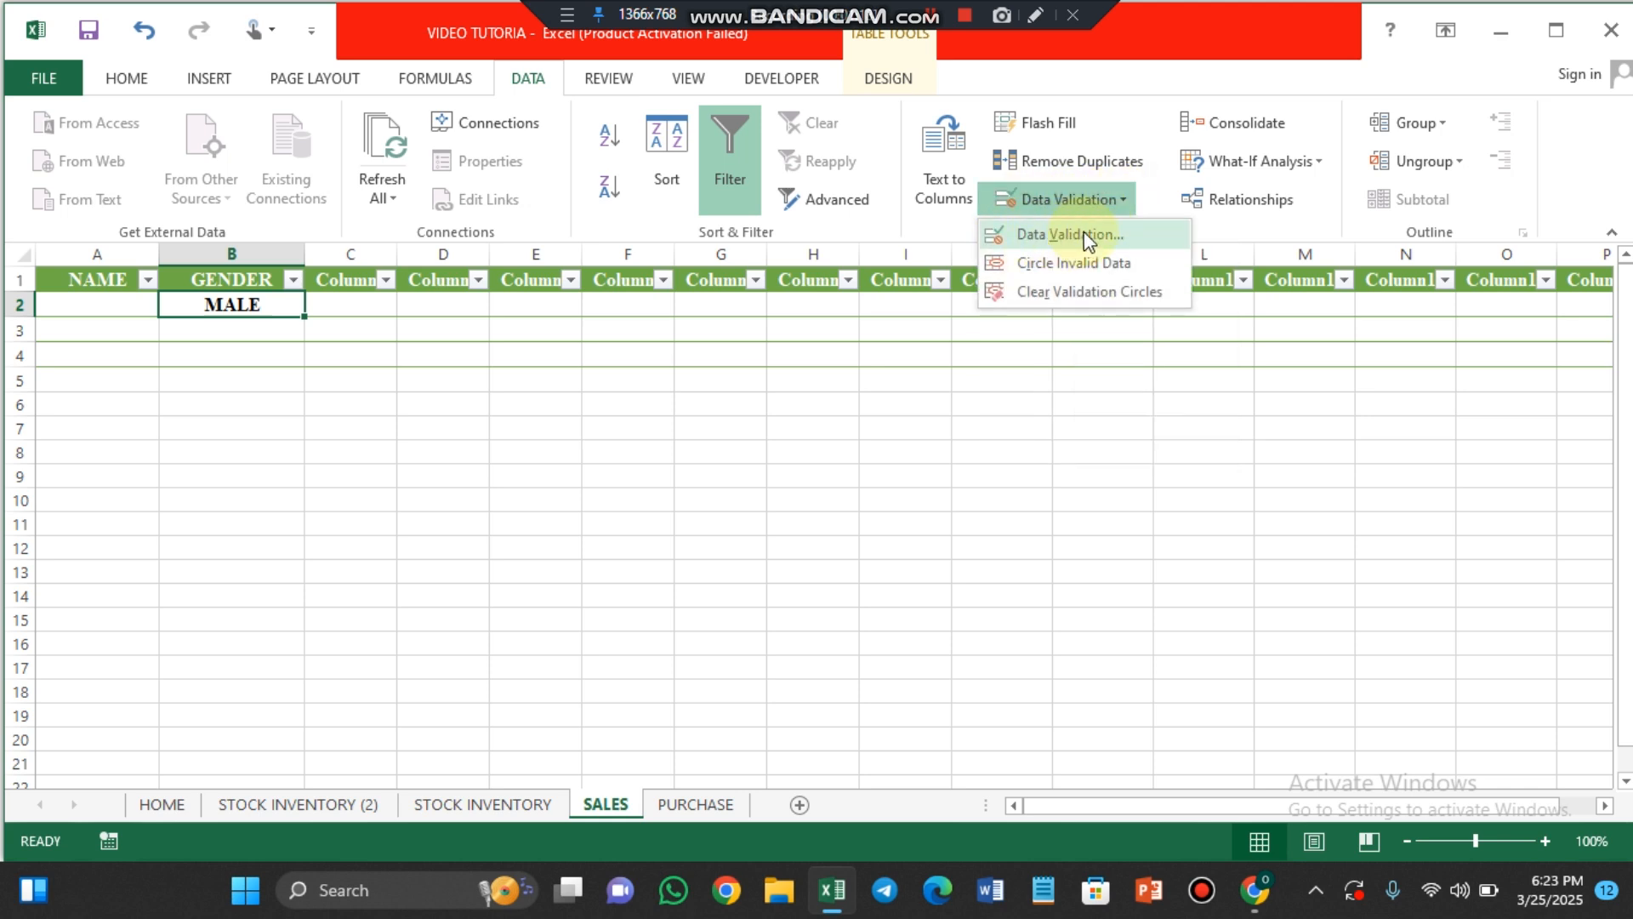
left_click(1061, 236)
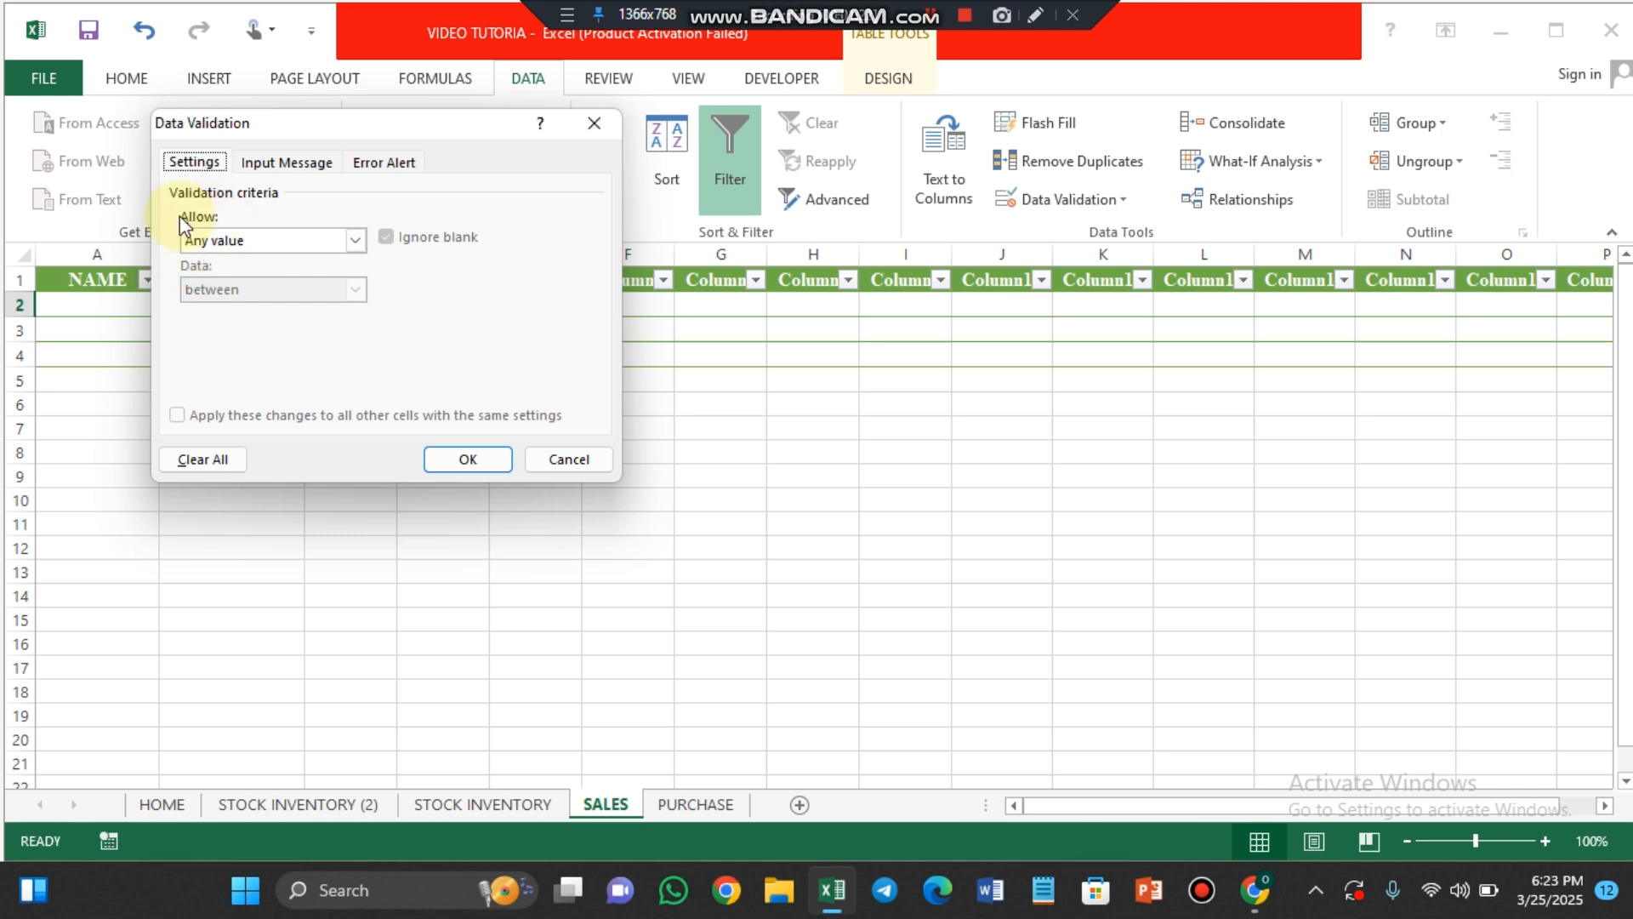
Set the validation criteria to allow a List with the source MALE,FEMALE
left_click(356, 242)
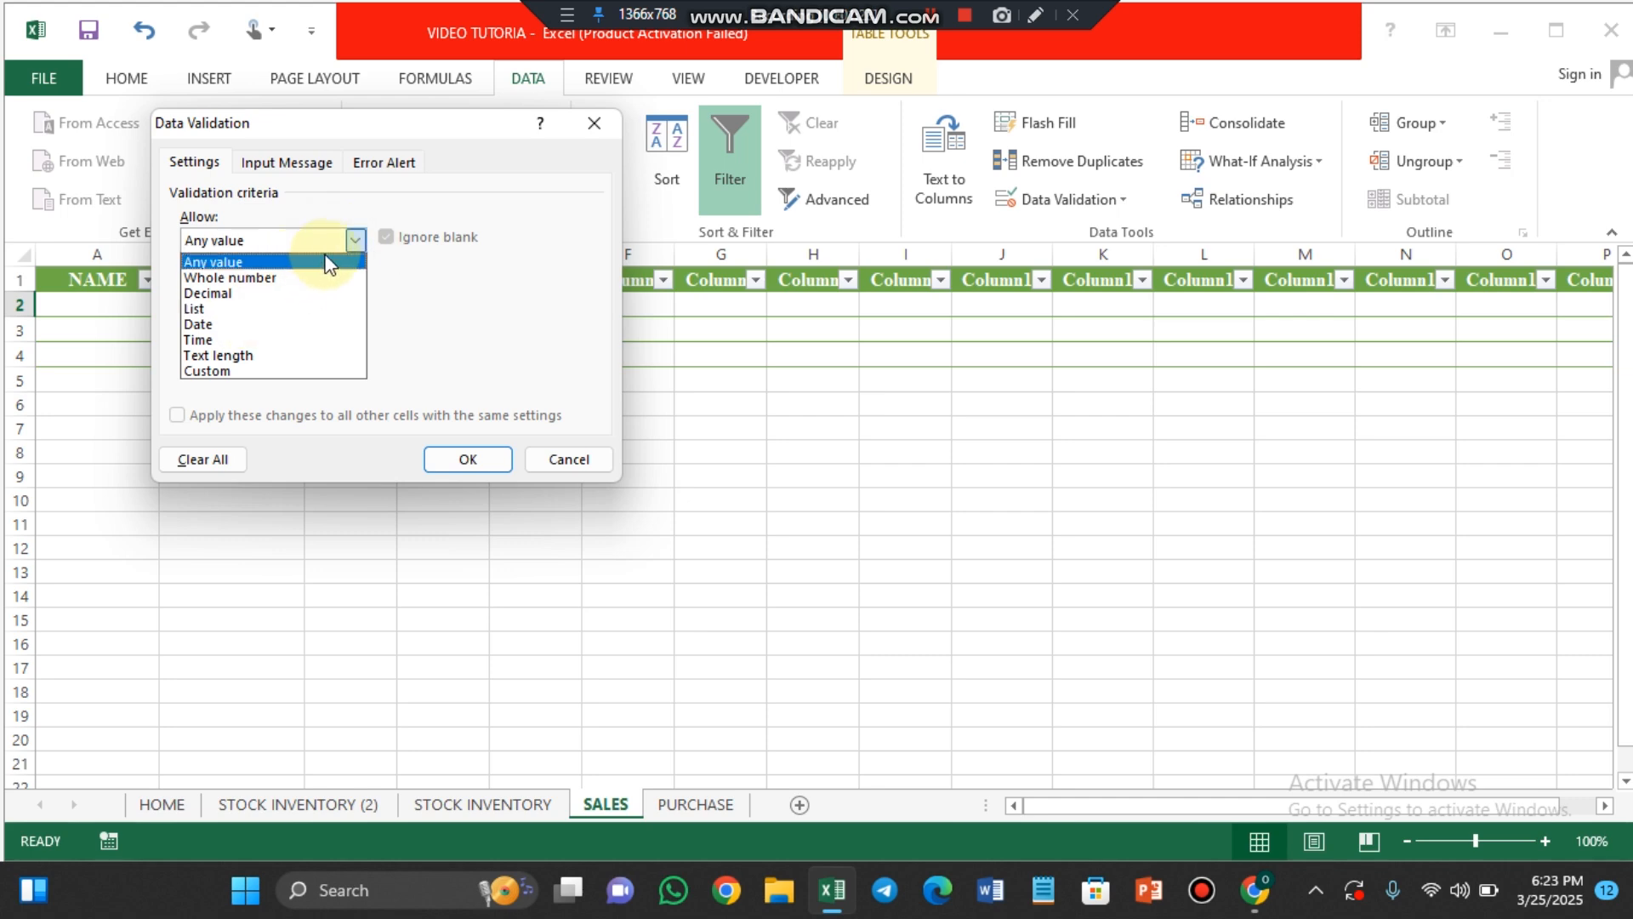
left_click(217, 310)
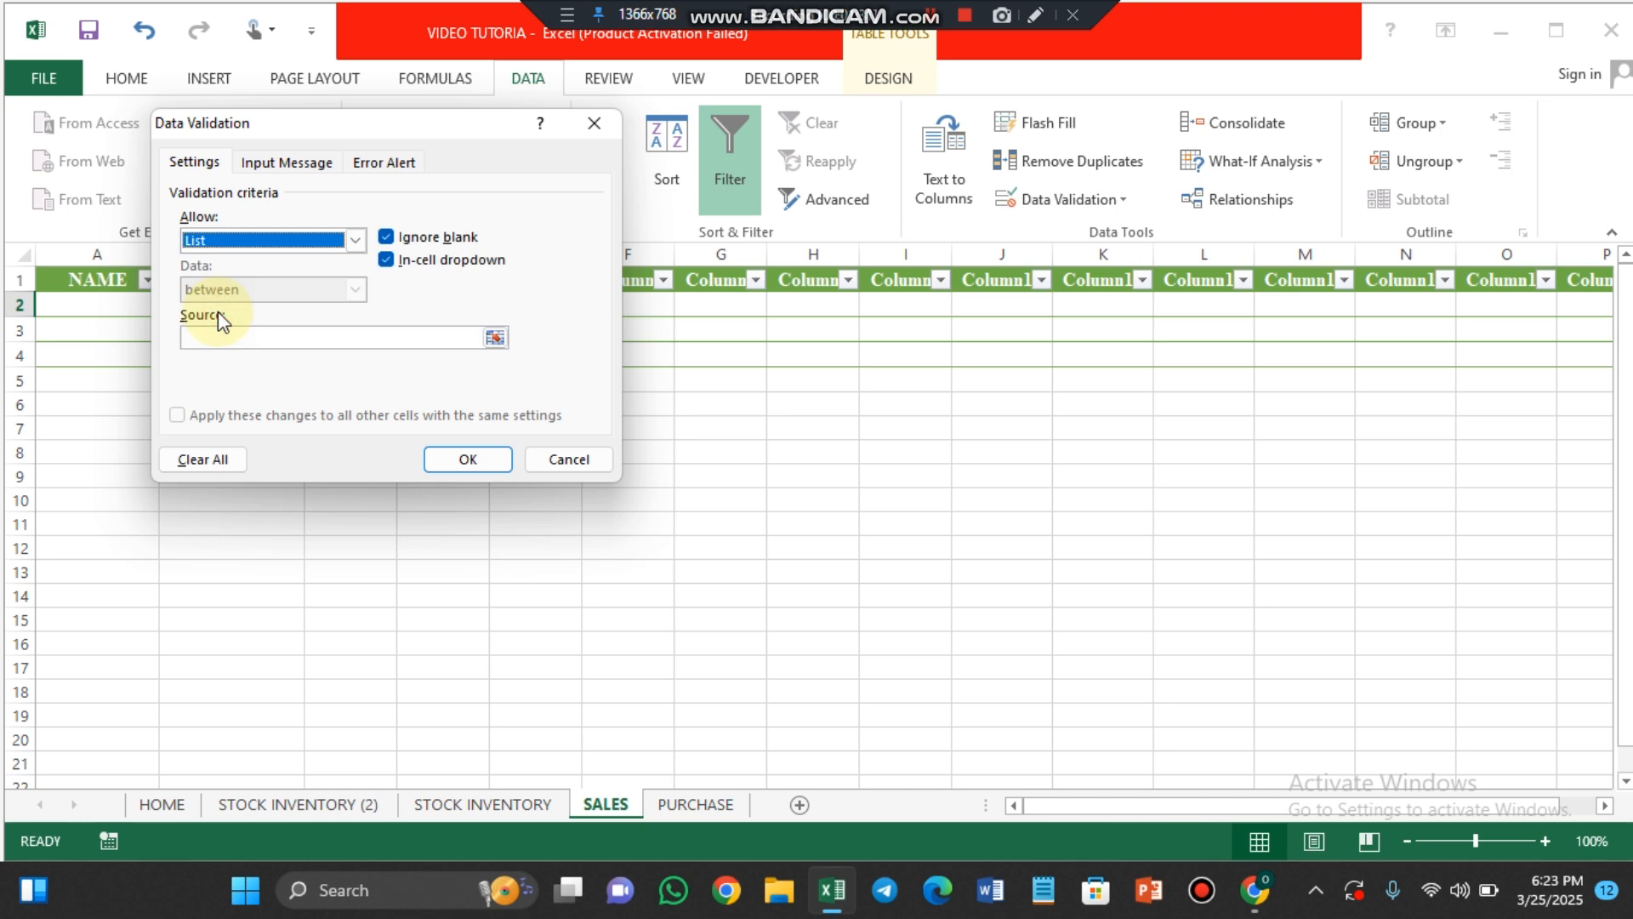
left_click(200, 337)
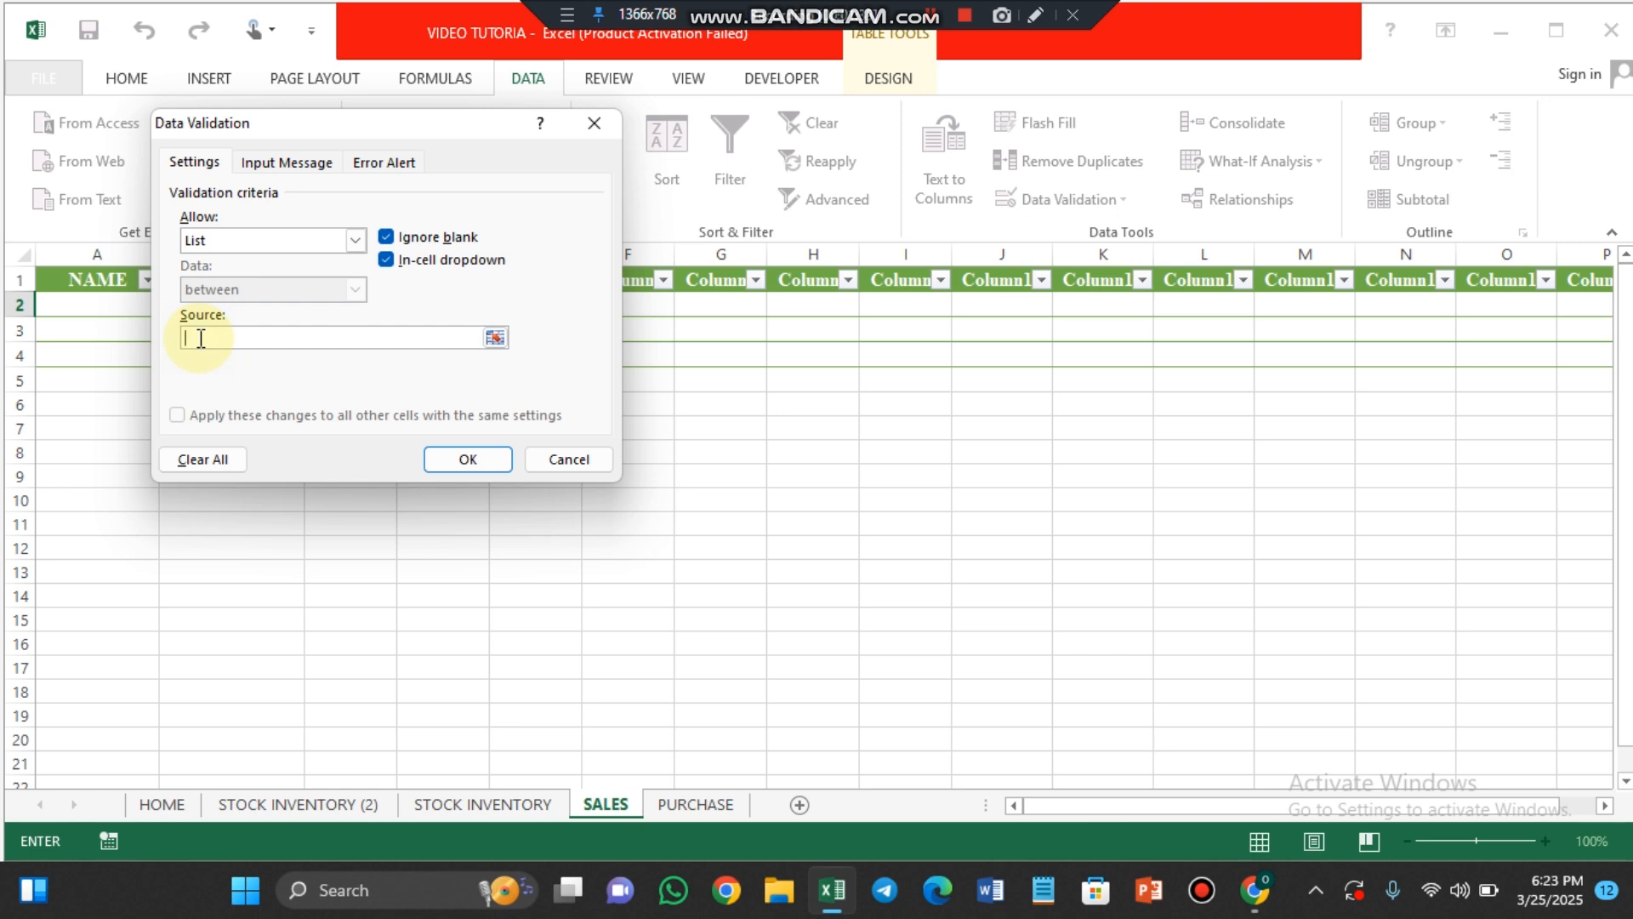
type("MALE,FEMALE")
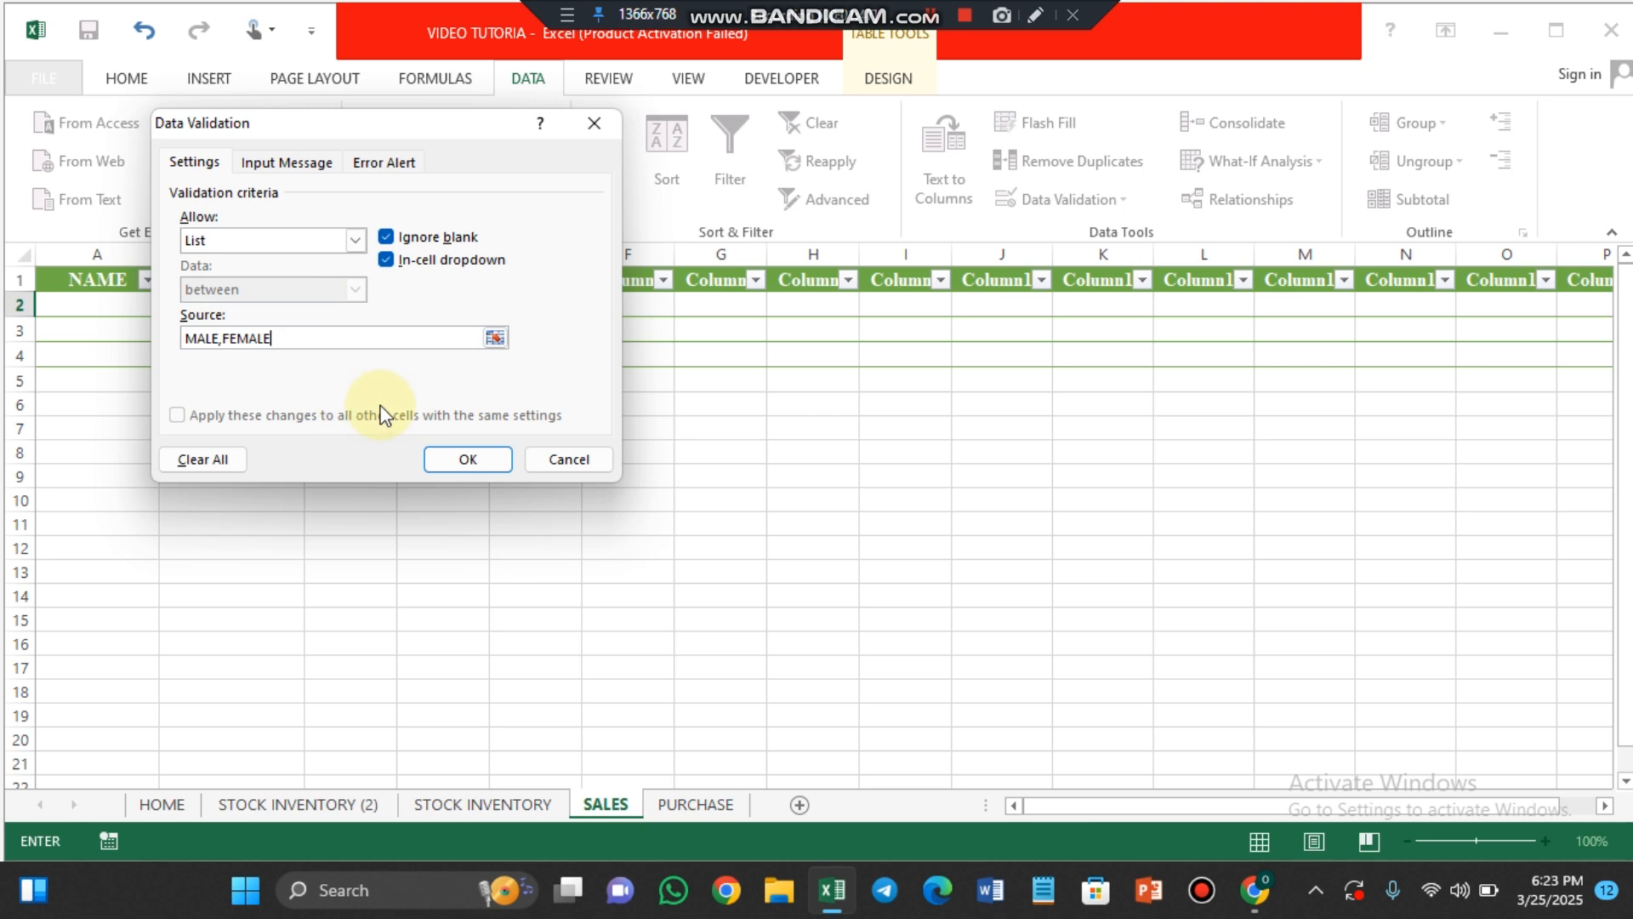
left_click(1489, 839)
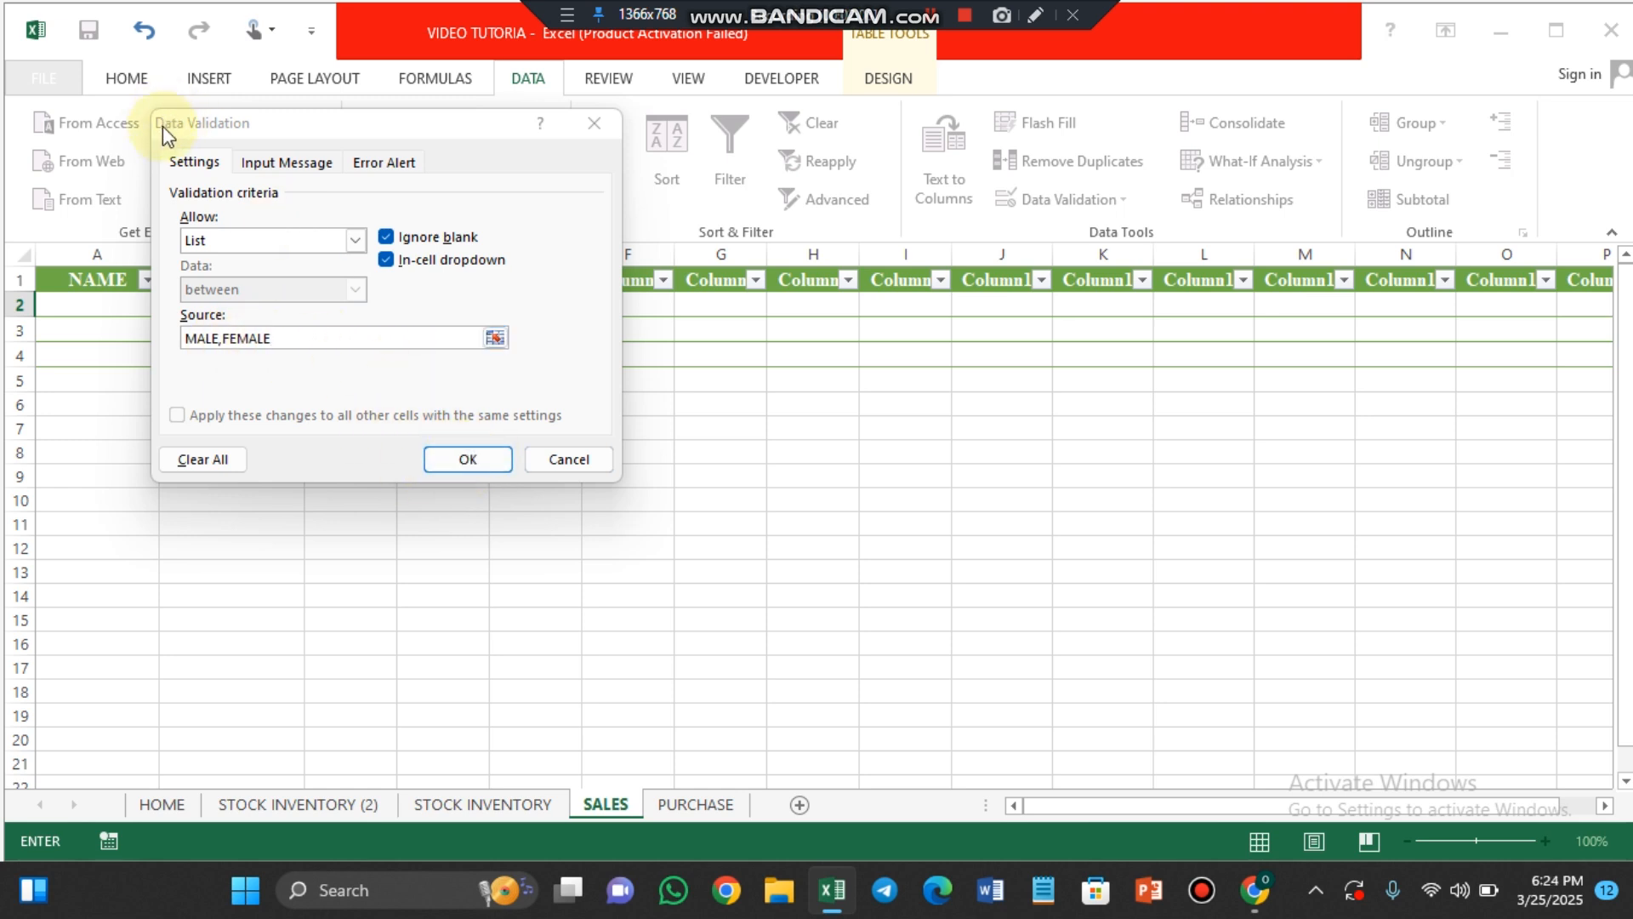
left_click(193, 164)
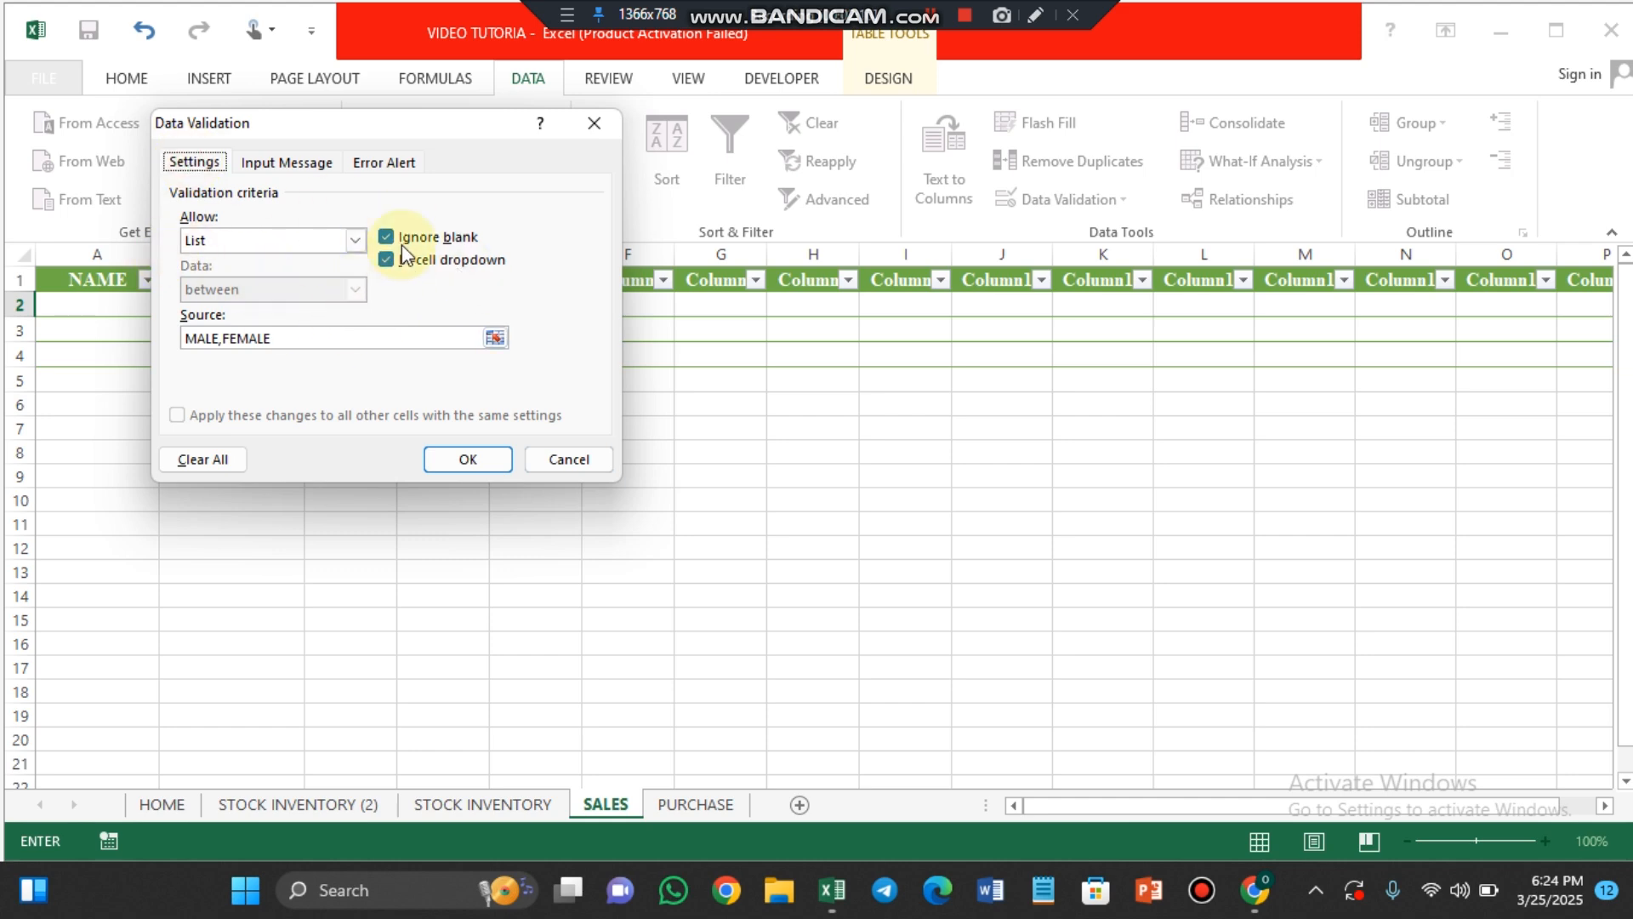
Add an input message titled GENDER with the text "PLEASE INDICATE YOUR GENDER"
left_click(267, 167)
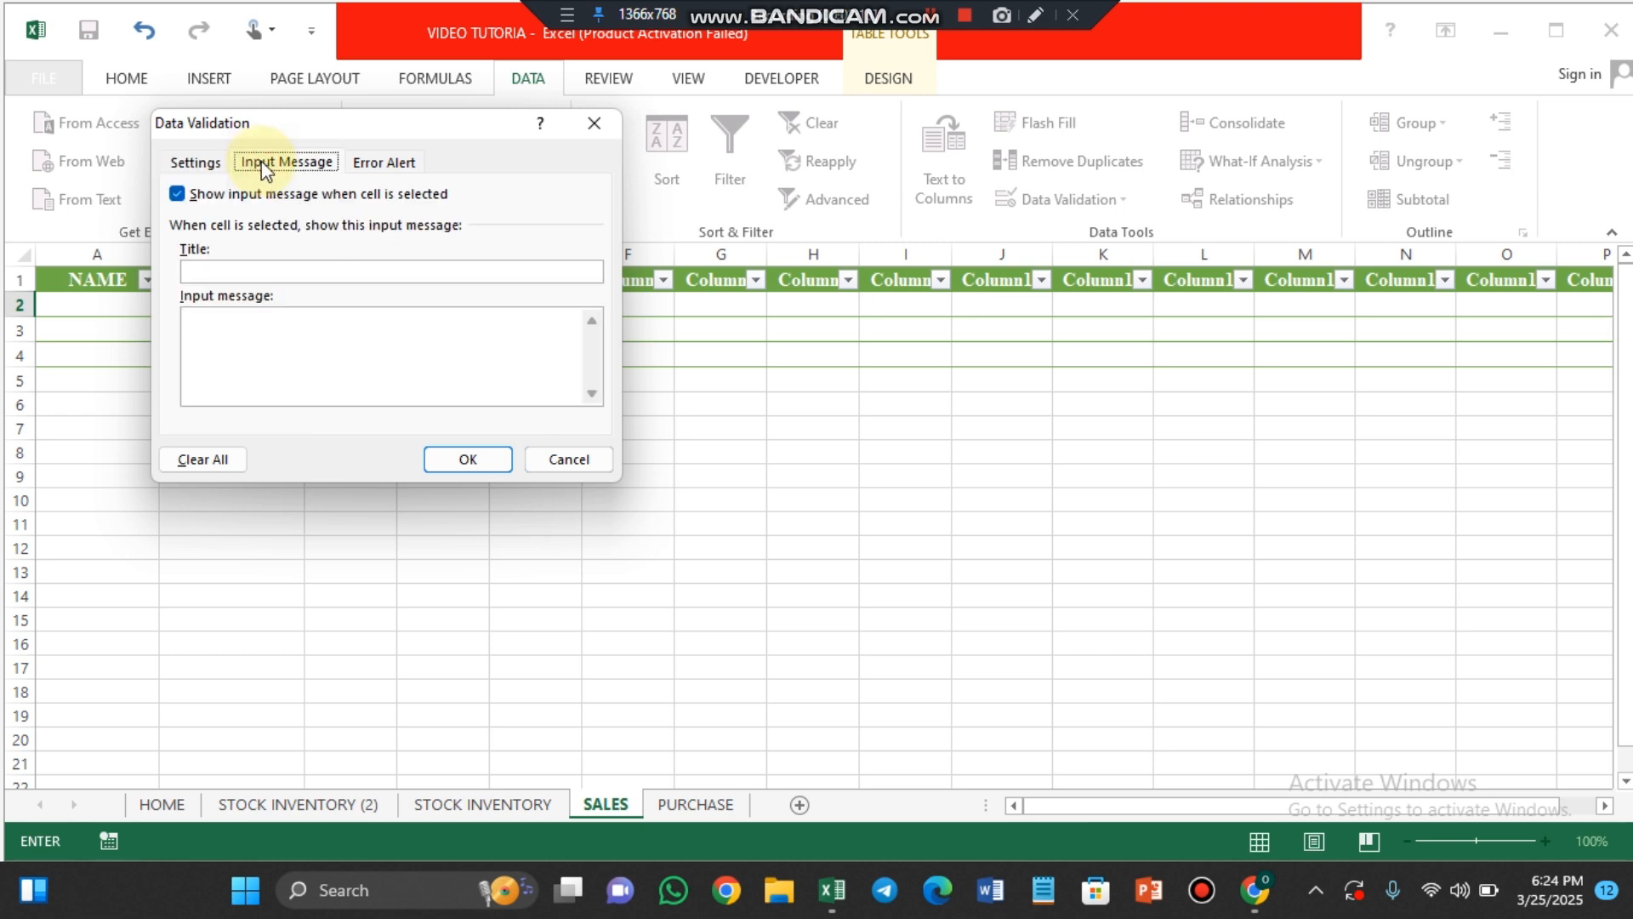
left_click(198, 270)
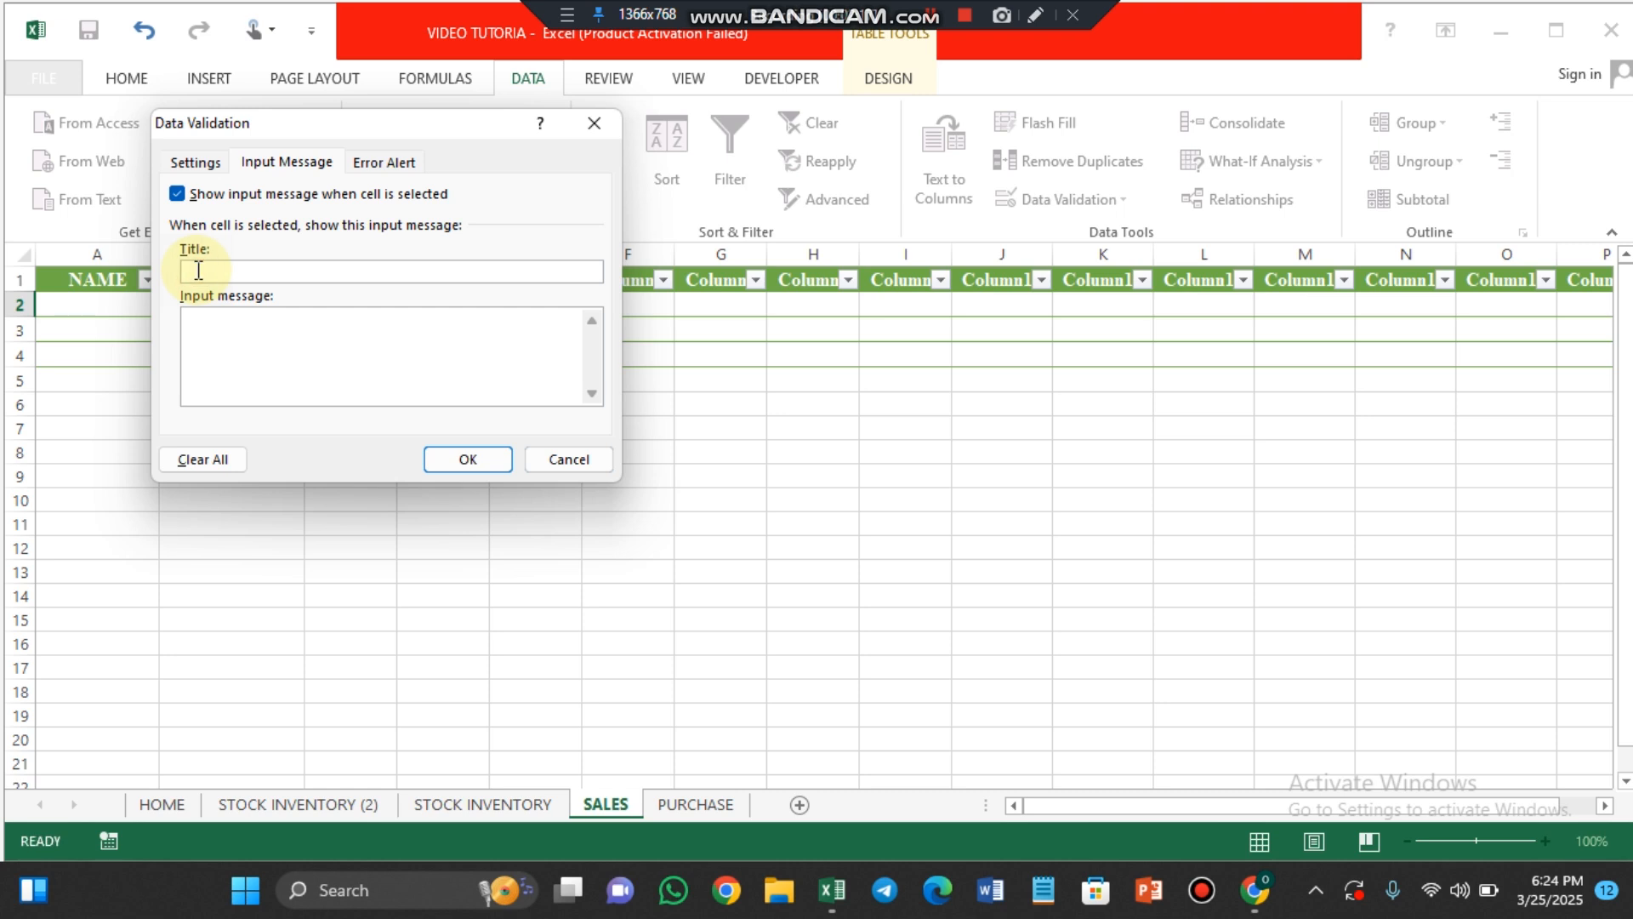
type("GENDER")
left_click(187, 322)
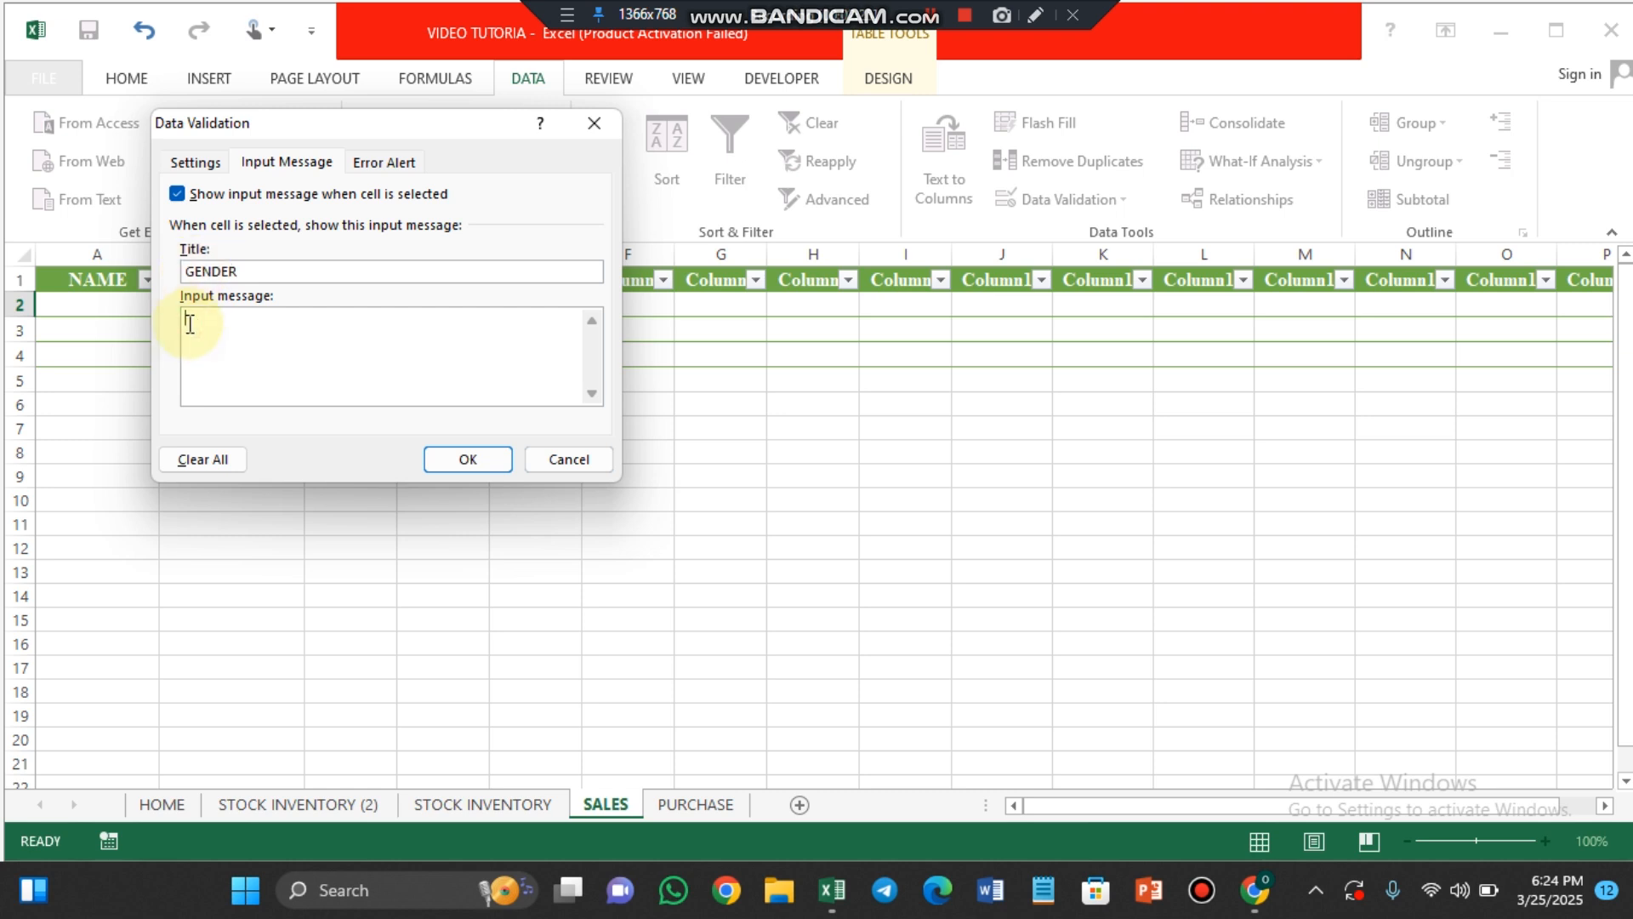
type("PLEASE INDICATE YOUR")
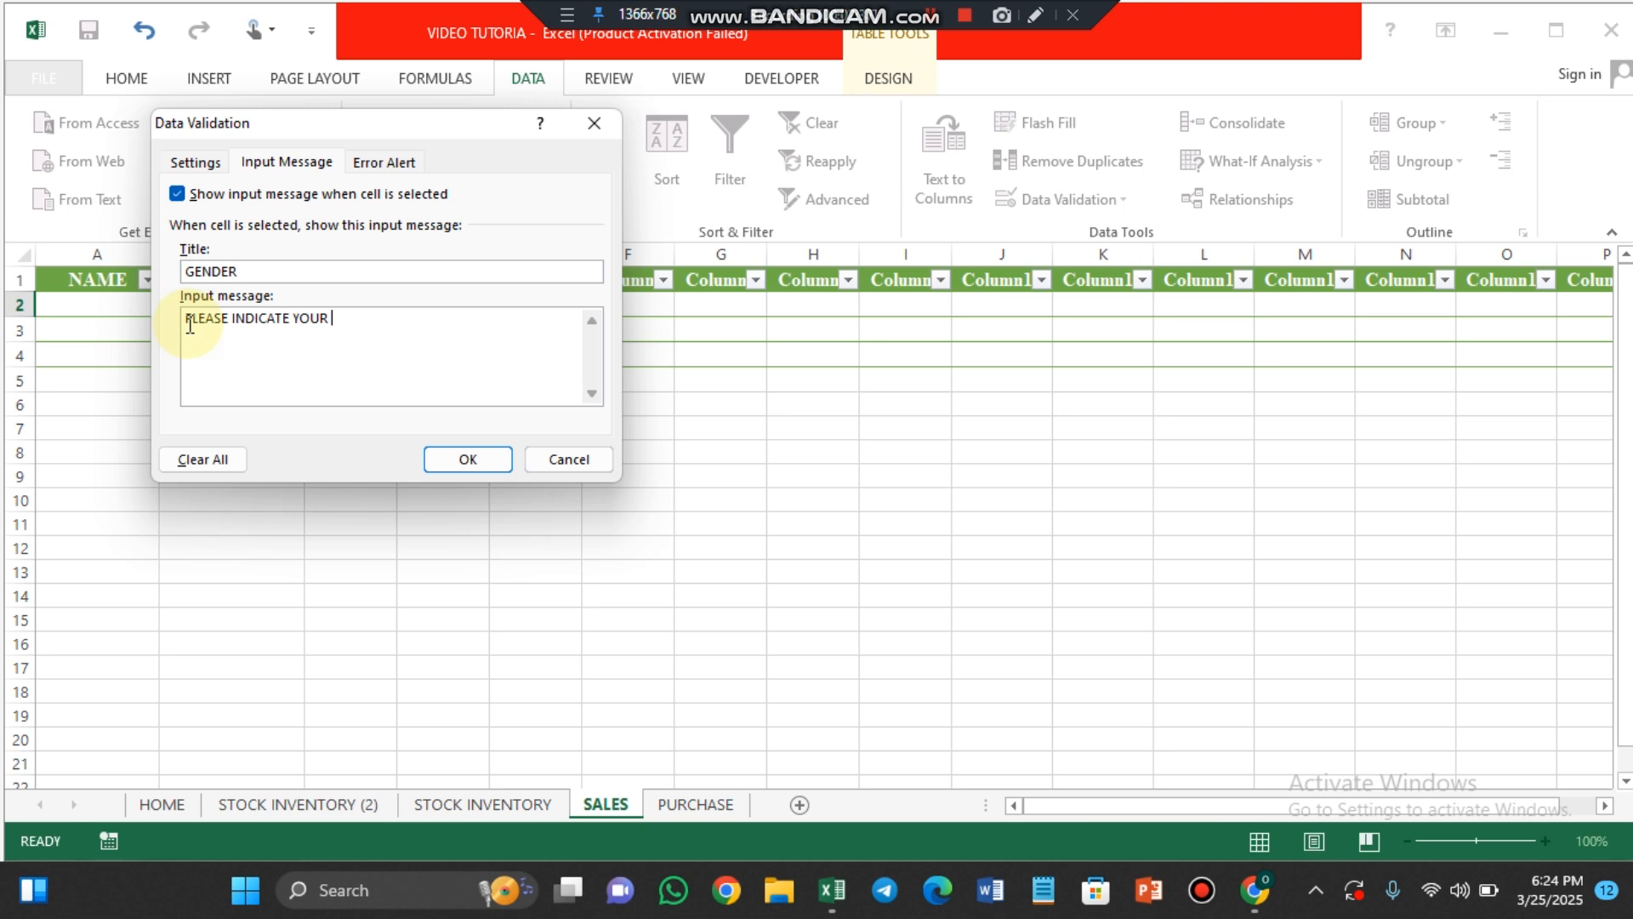
type("GENDER")
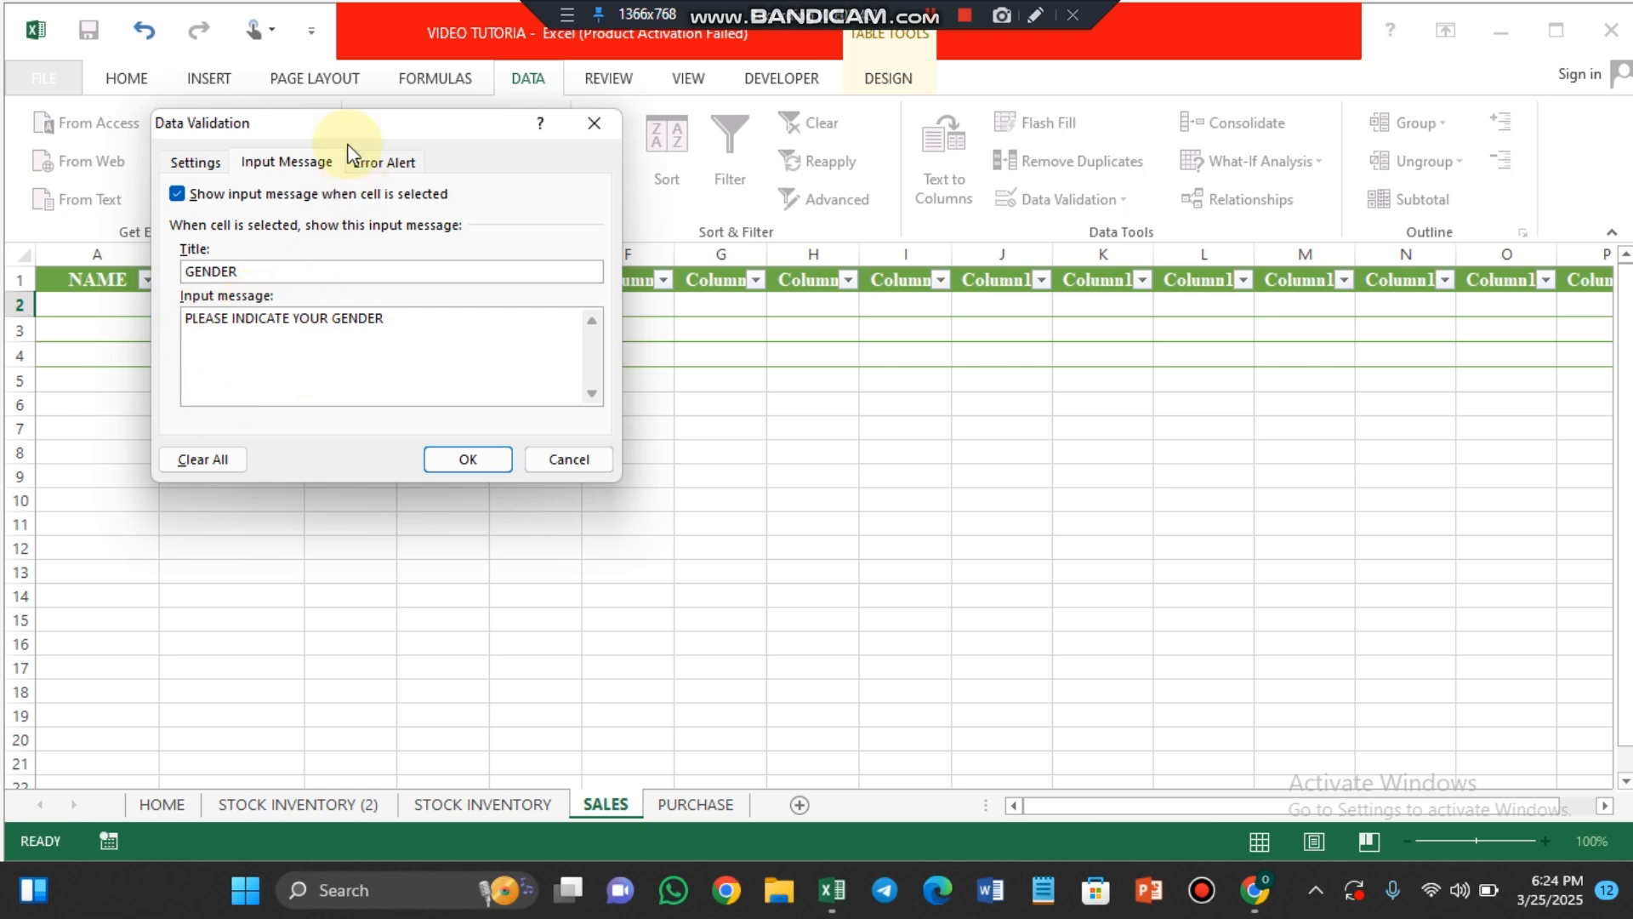
Review the list criteria, the allowed data types and the input message of the validation rule
left_click(383, 163)
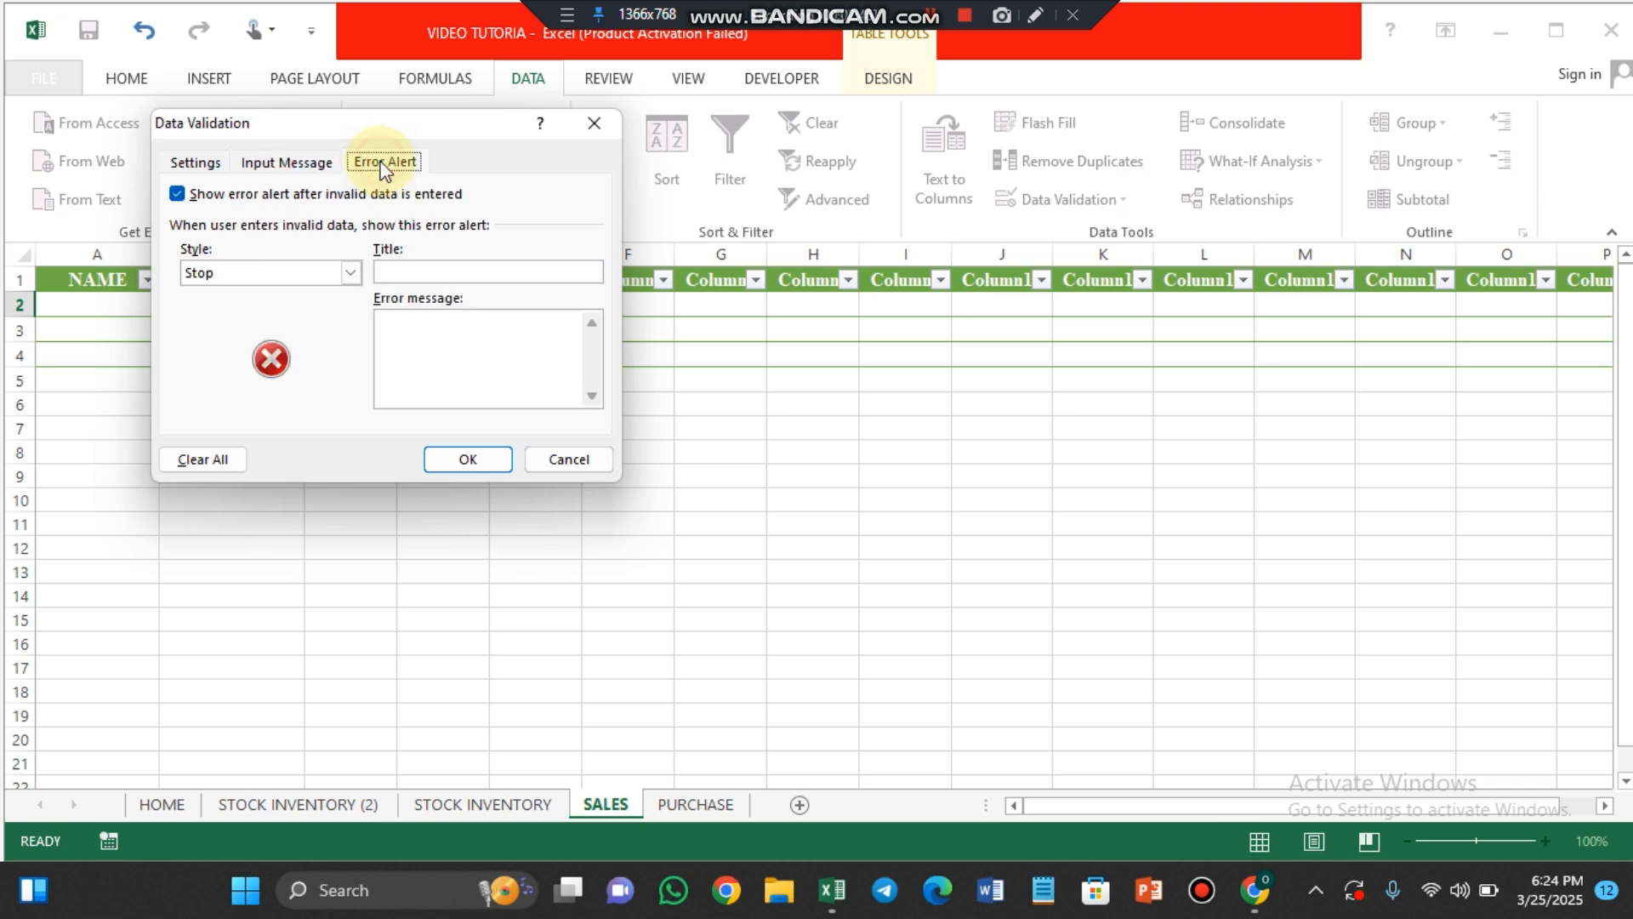
left_click(195, 163)
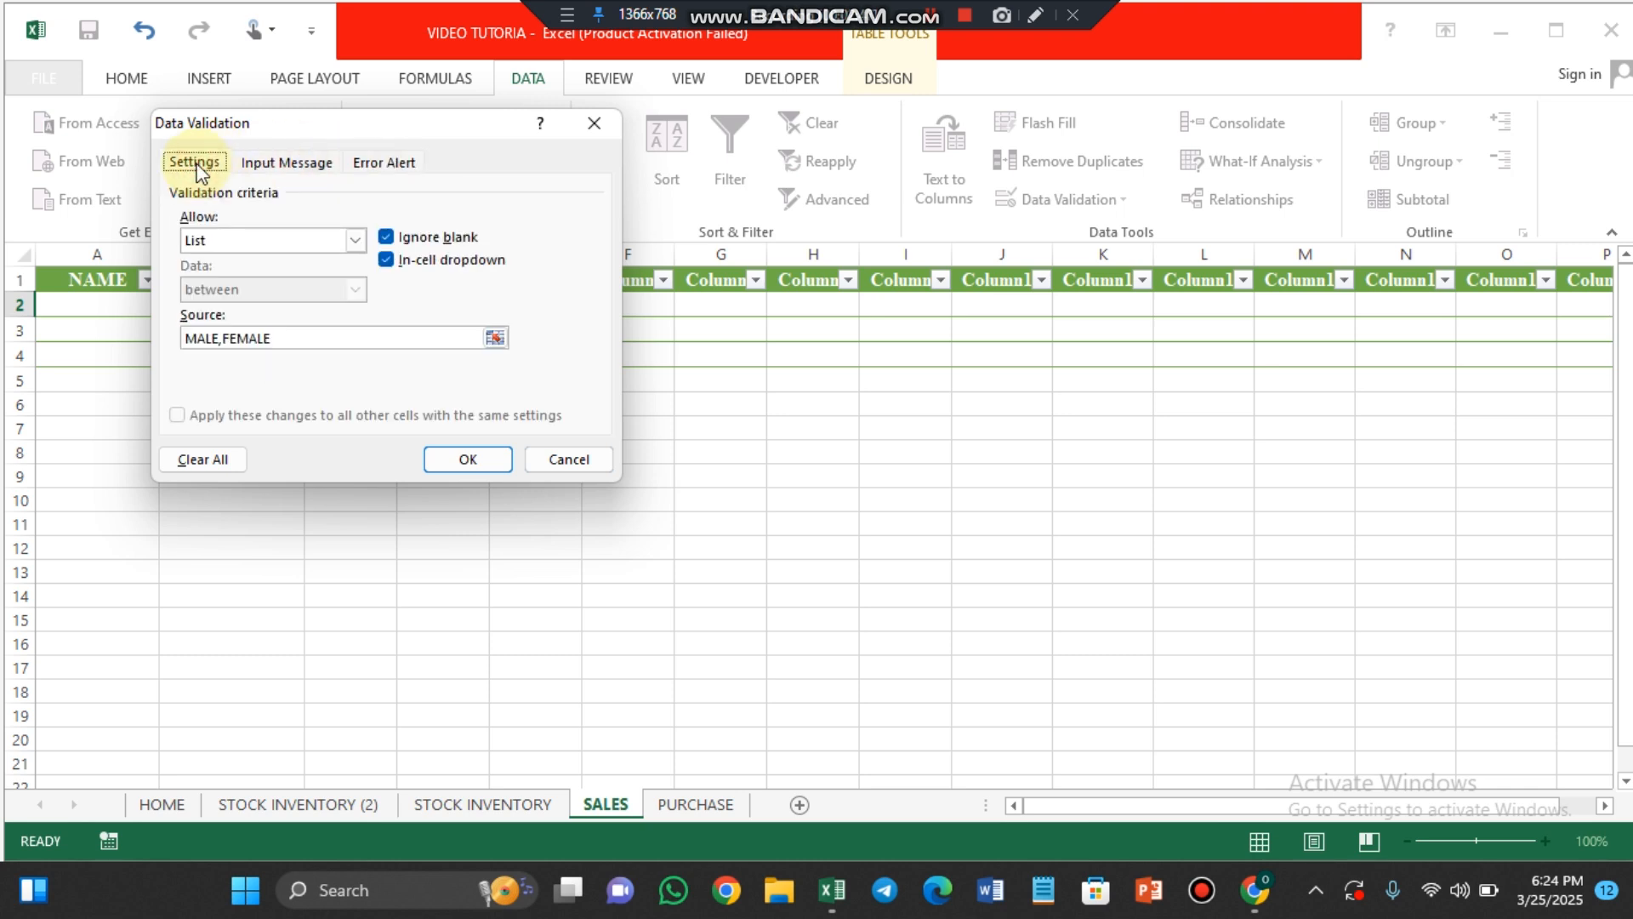
left_click(268, 163)
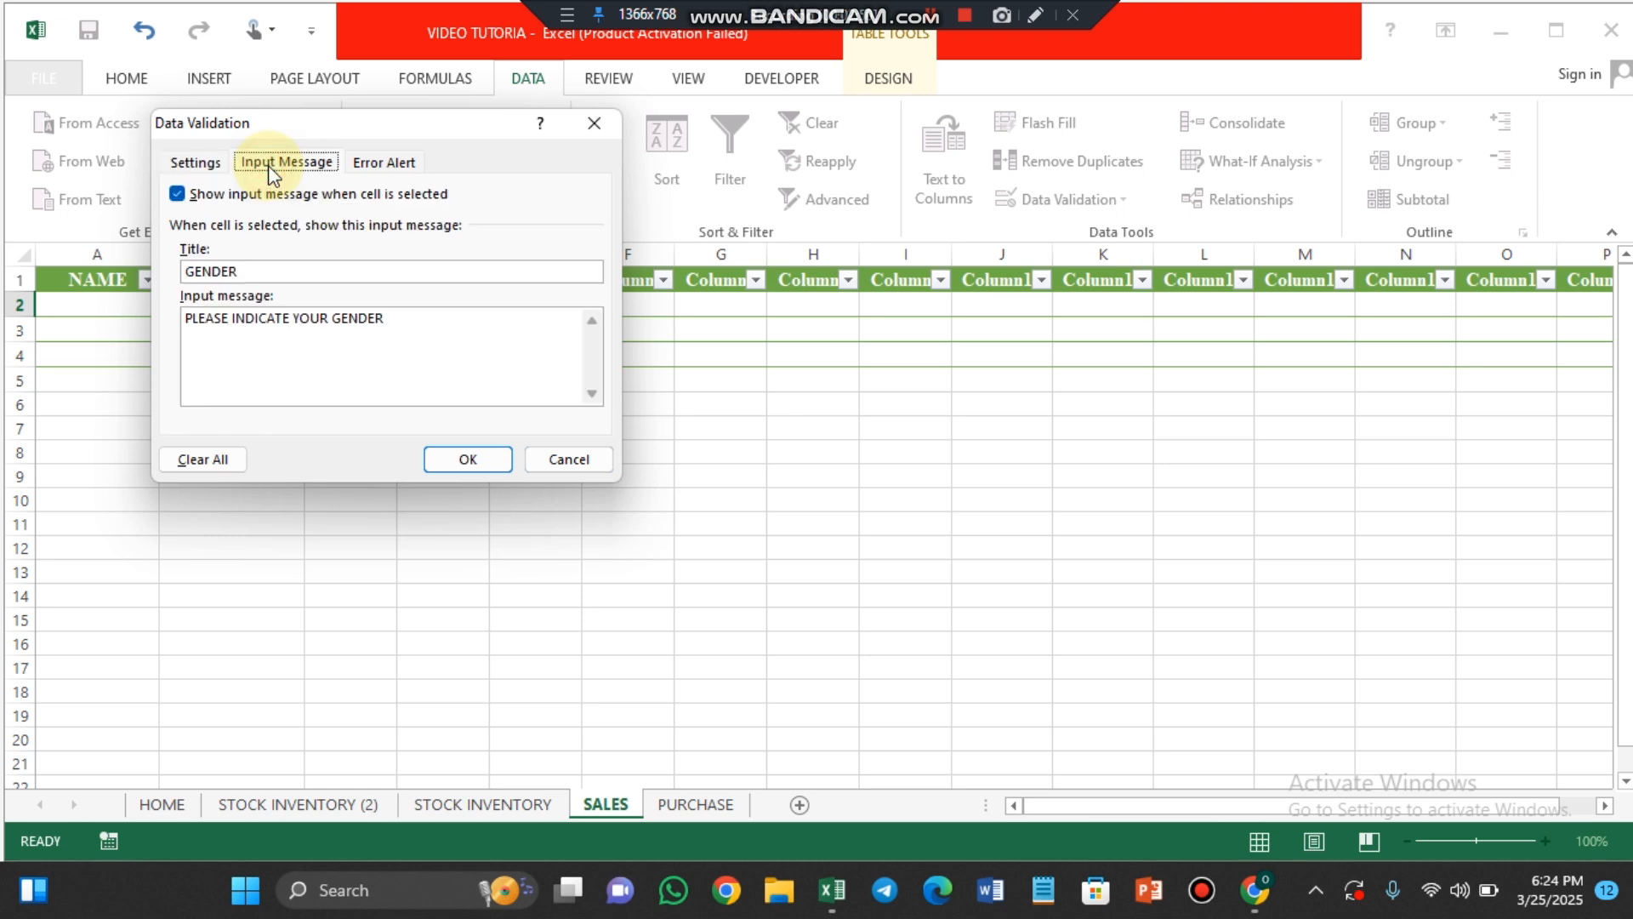
left_click(185, 163)
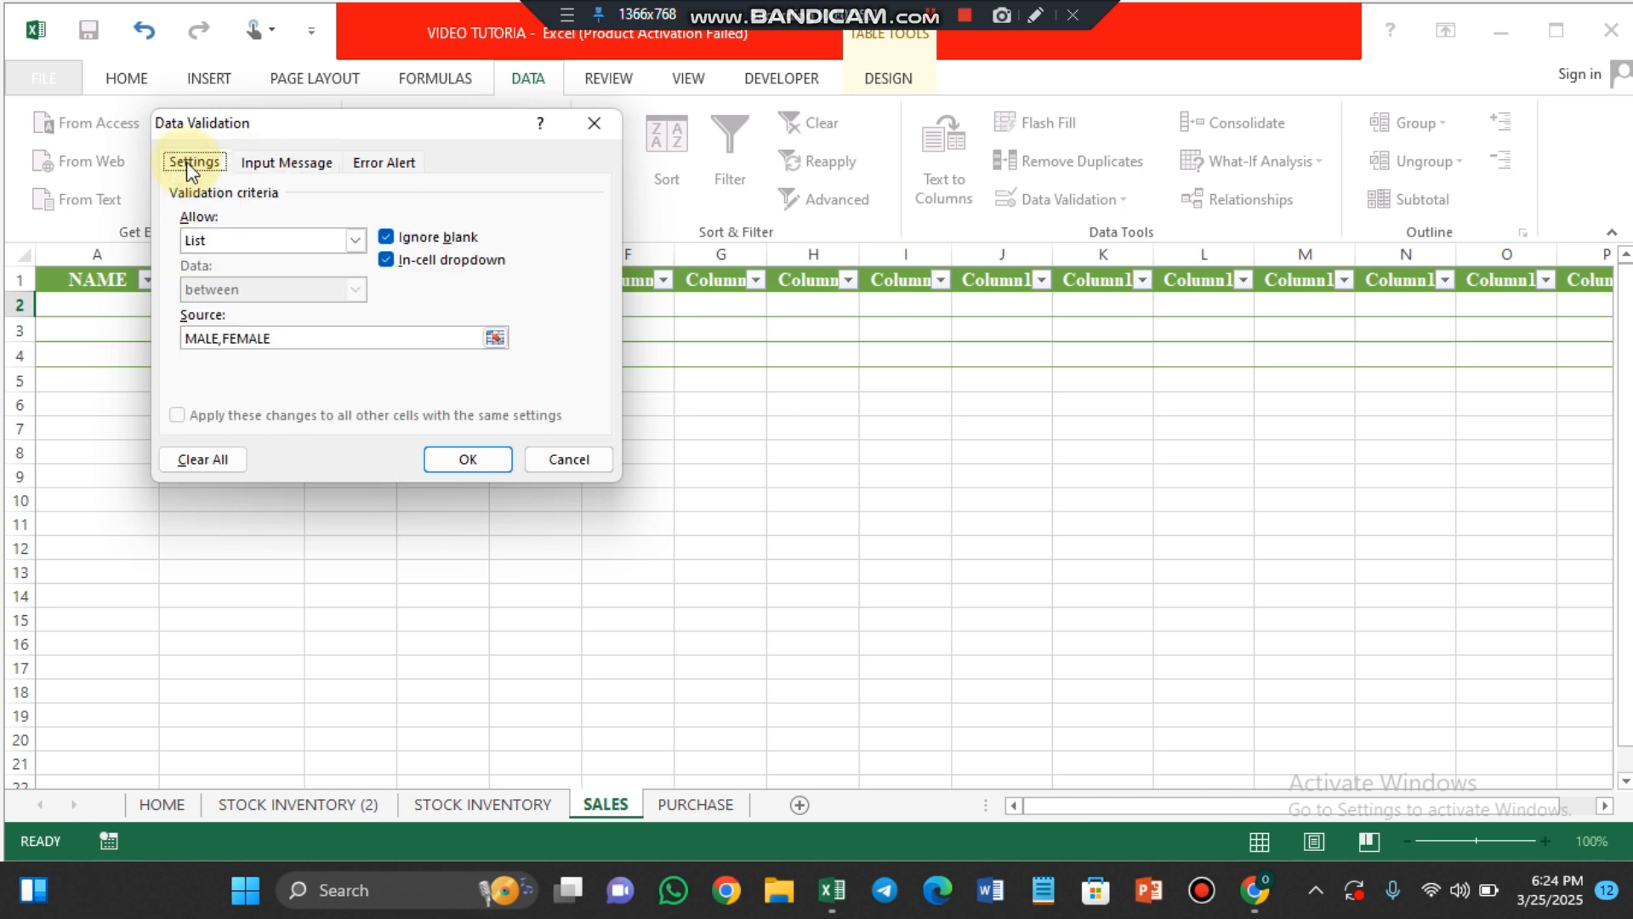
left_click(355, 240)
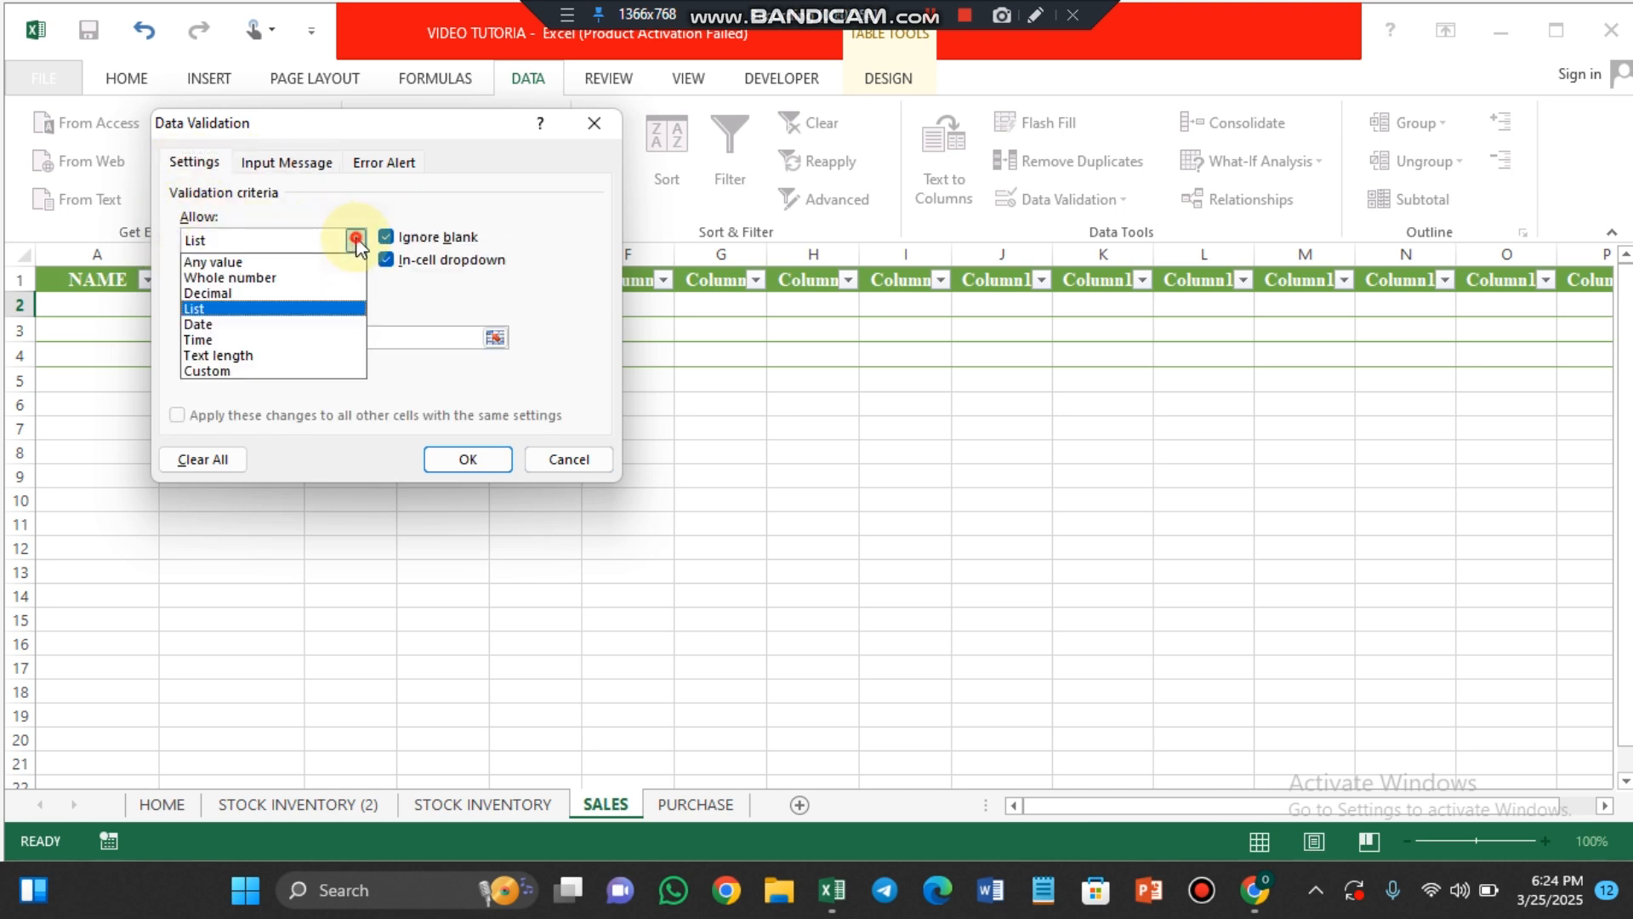
left_click(267, 320)
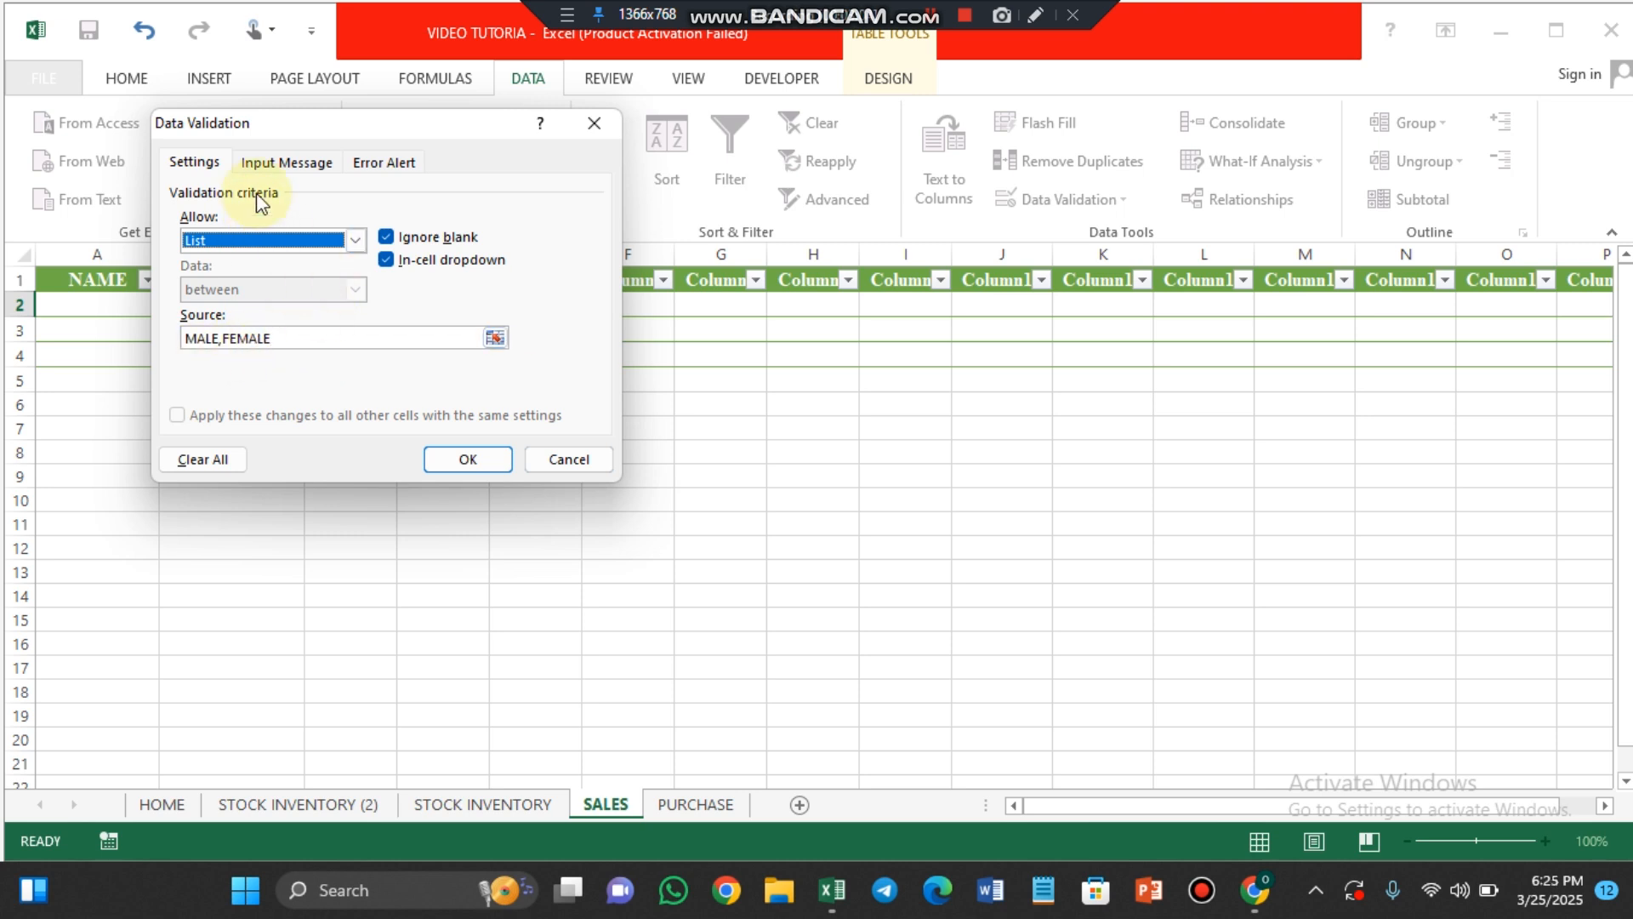
left_click(258, 162)
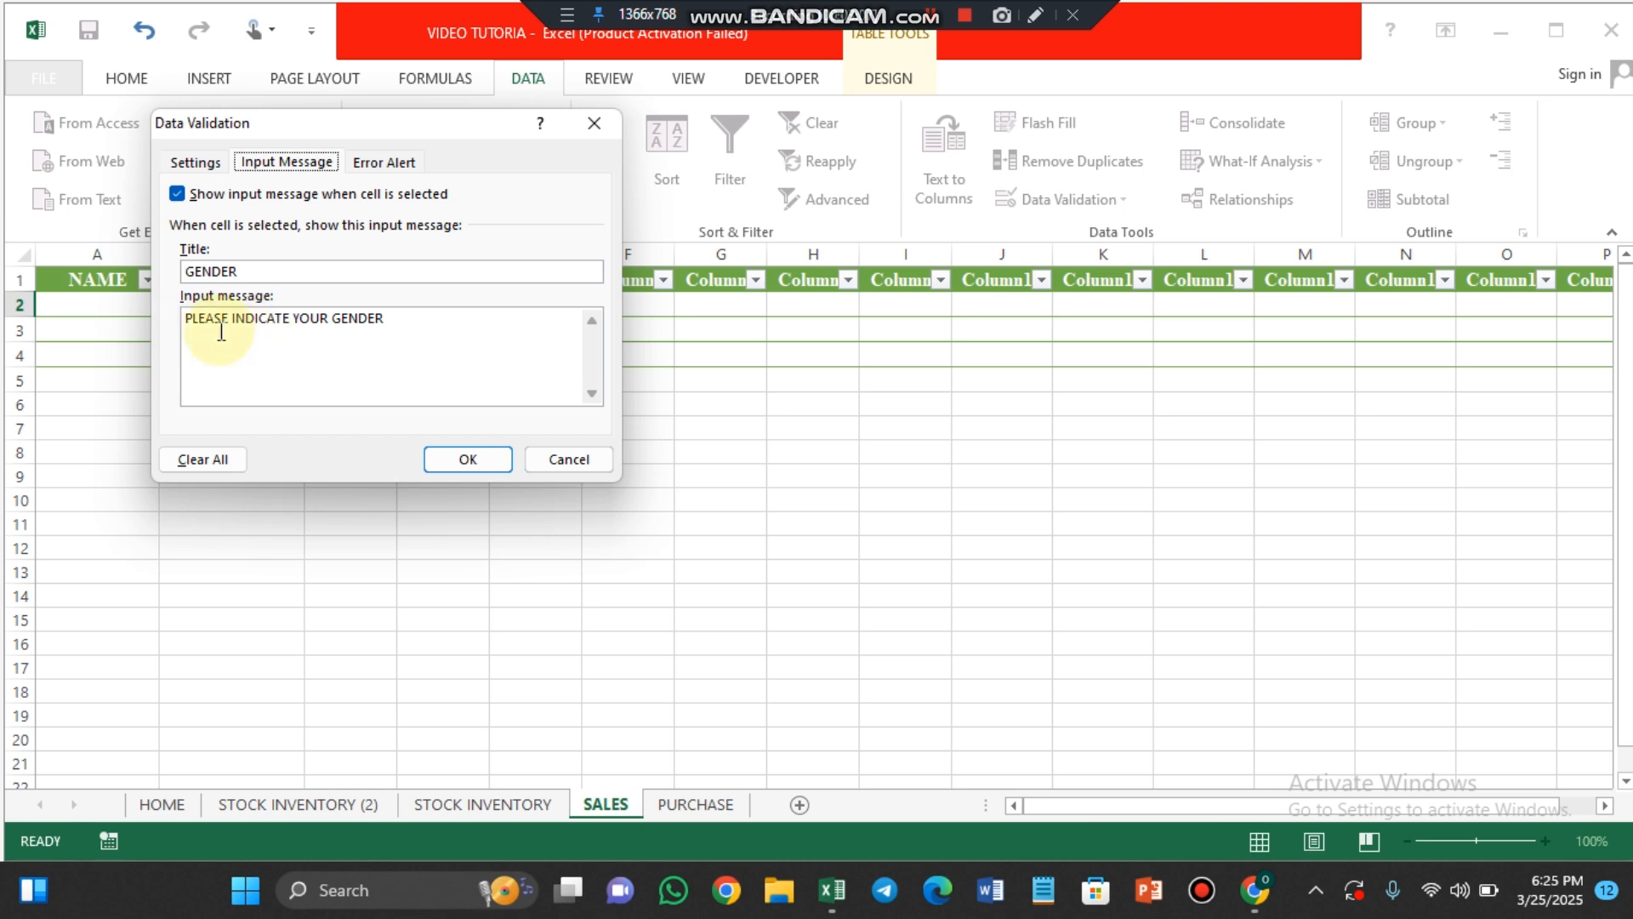
Set the error alert style for invalid data to Warning
left_click(389, 164)
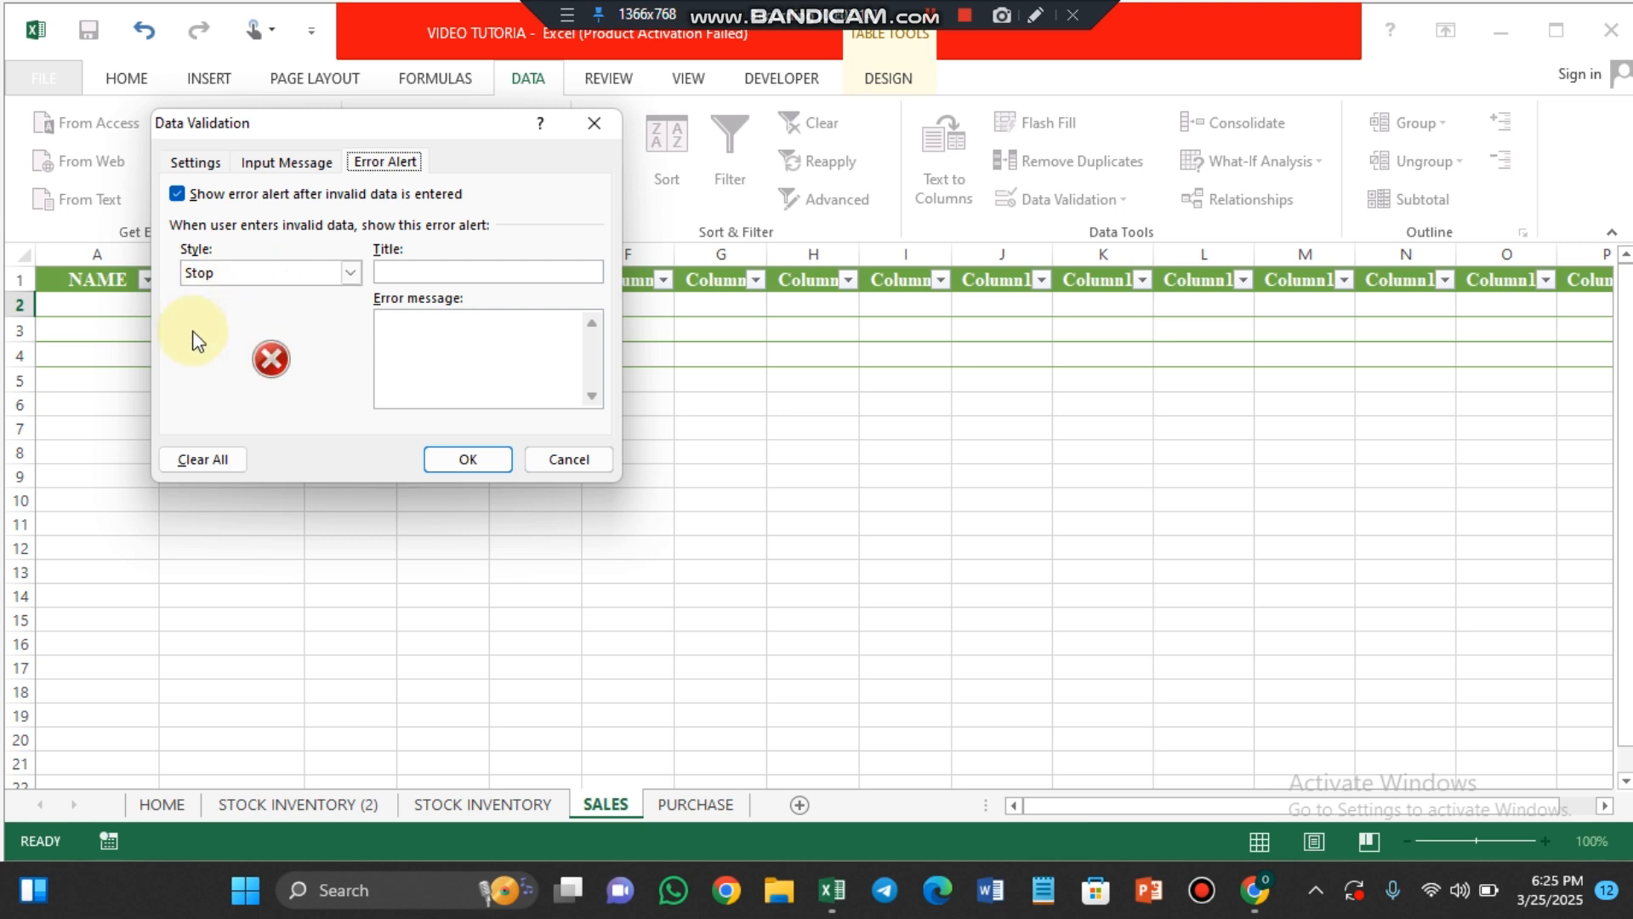
left_click(350, 273)
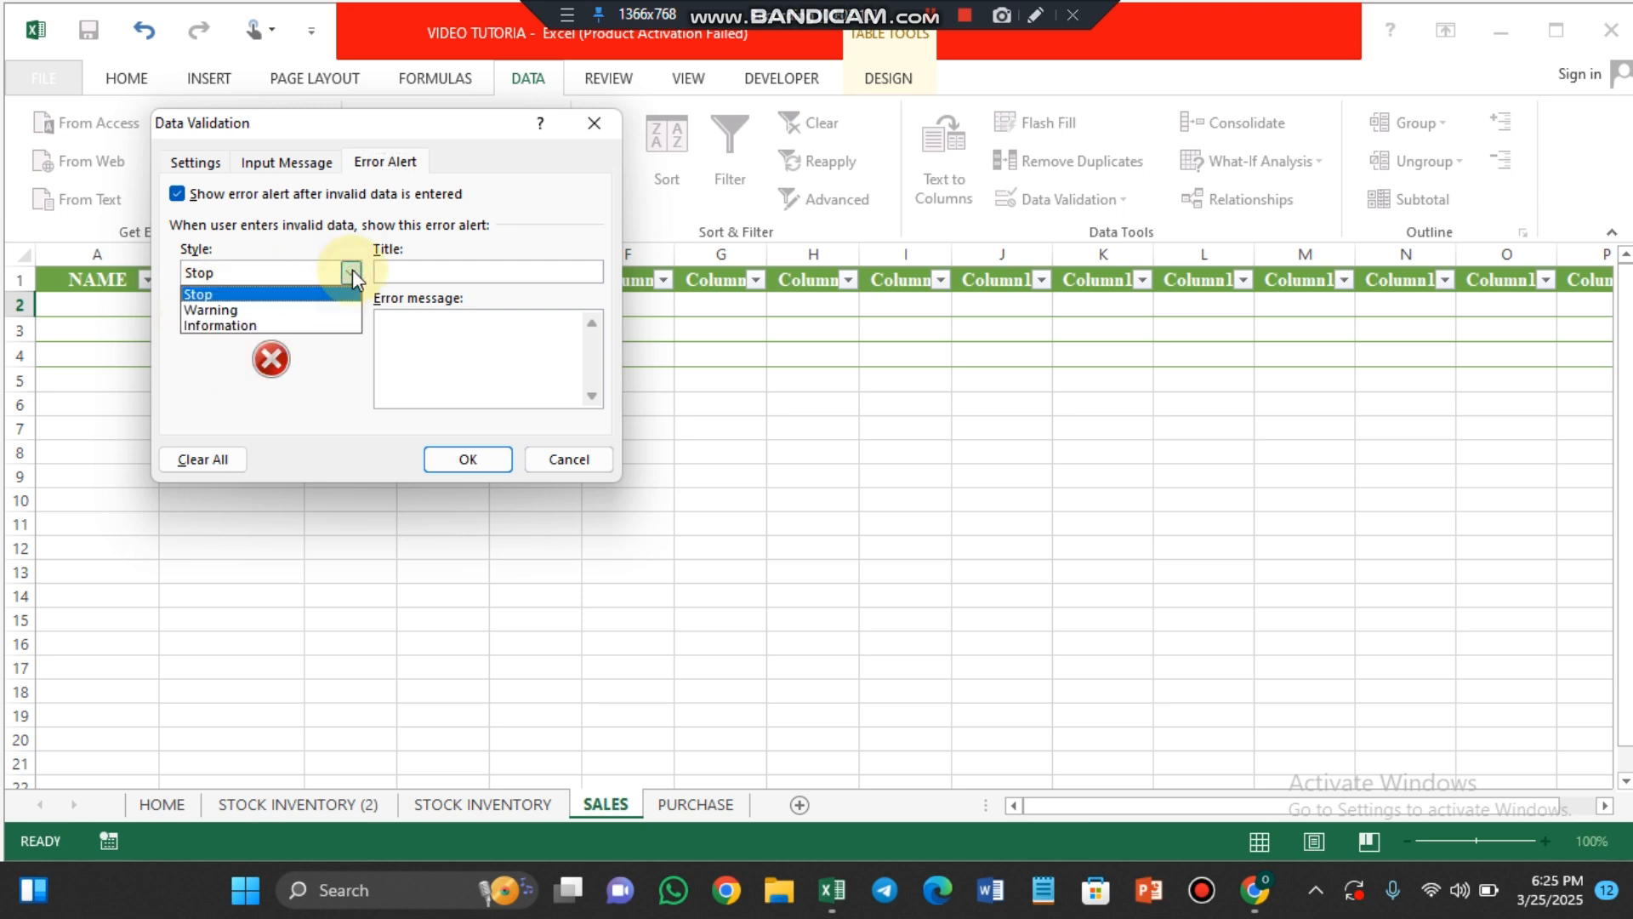
left_click(232, 310)
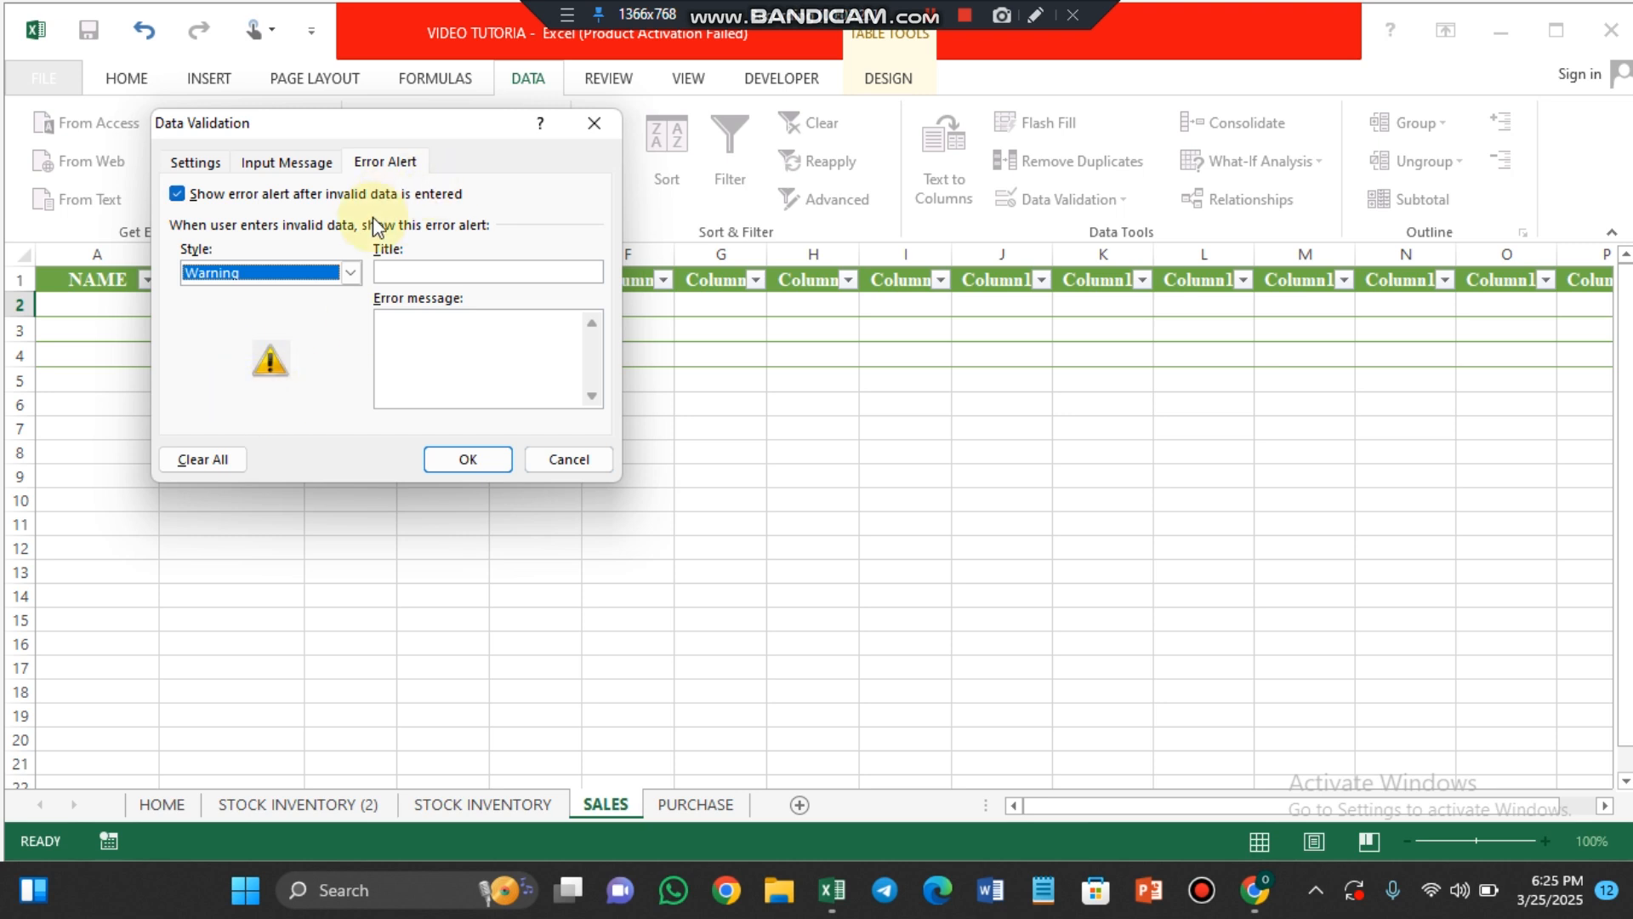
left_click(351, 272)
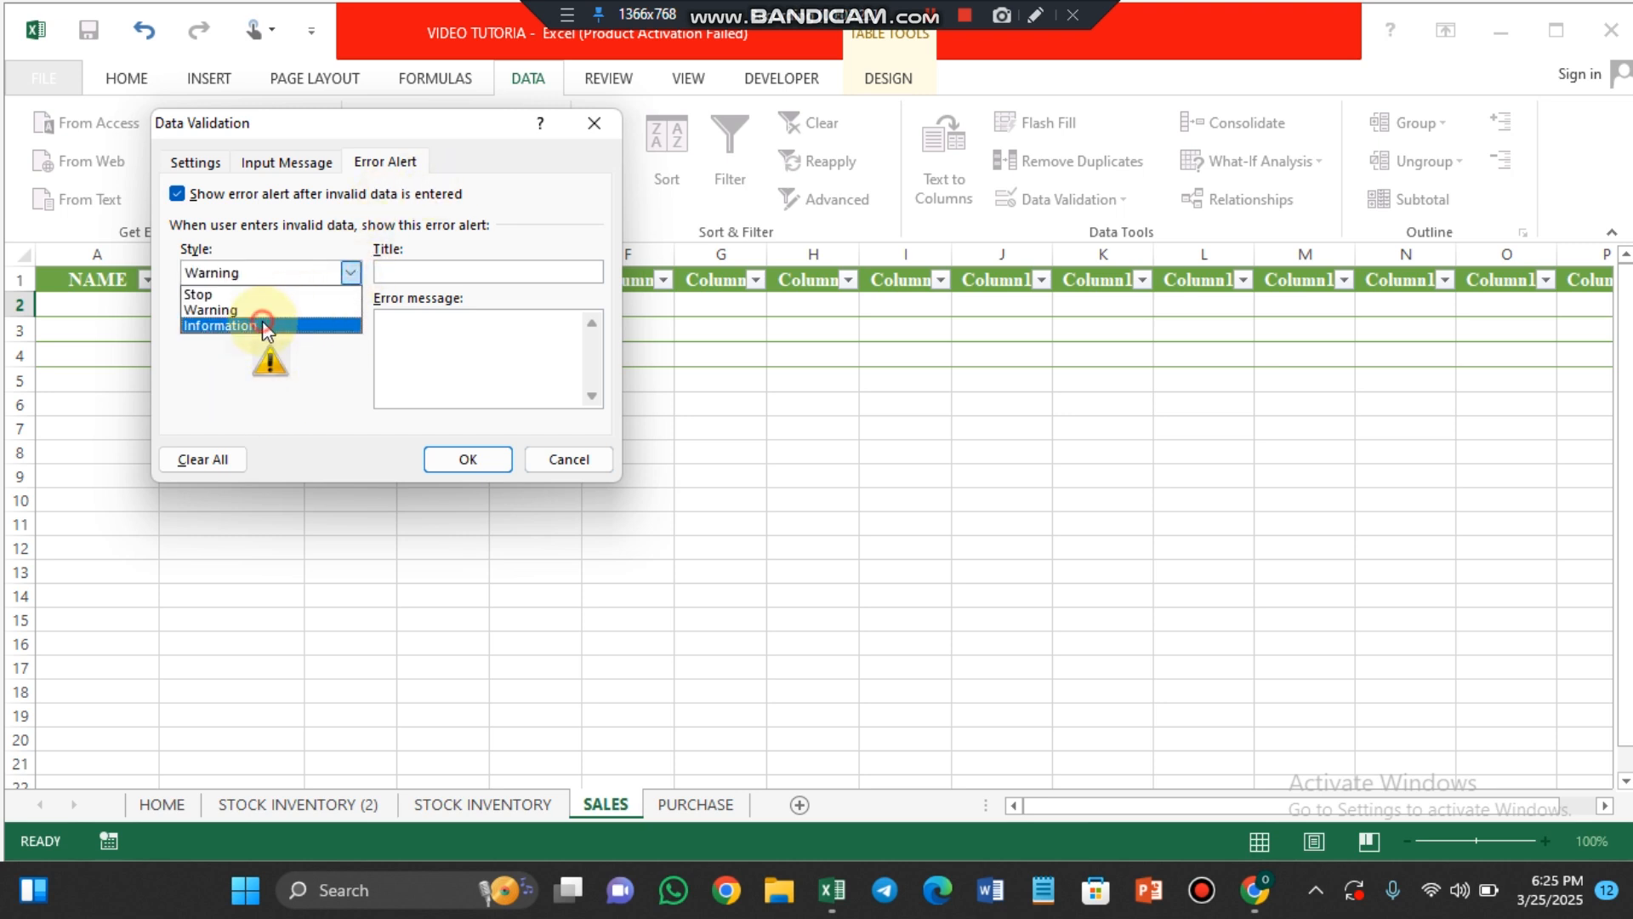
left_click(262, 324)
left_click(350, 273)
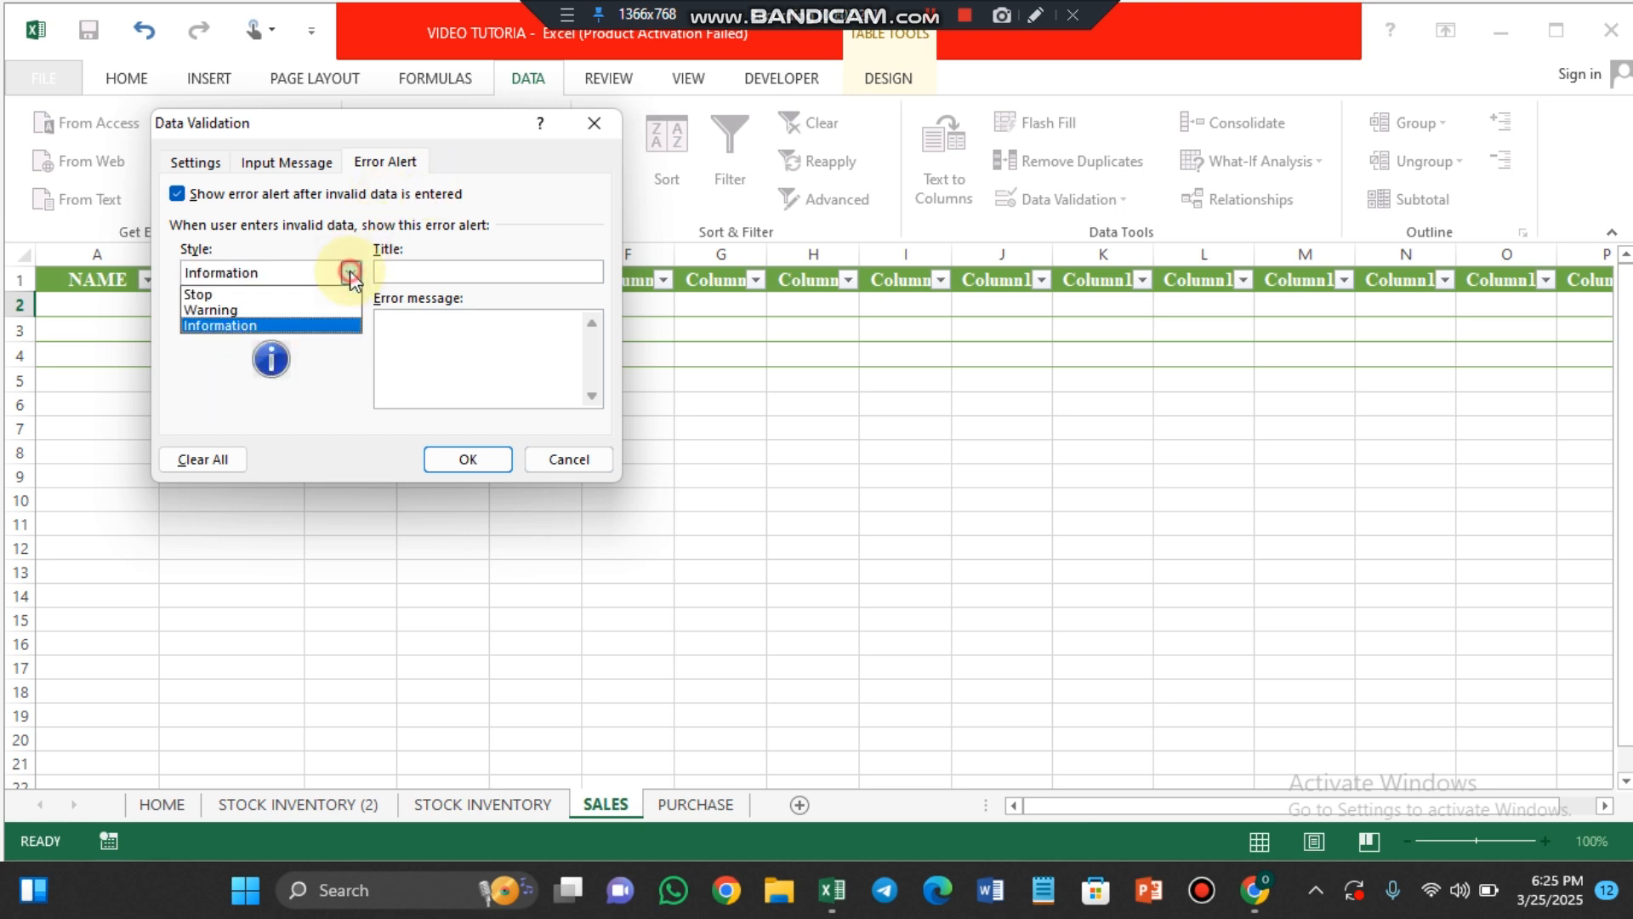
left_click(253, 312)
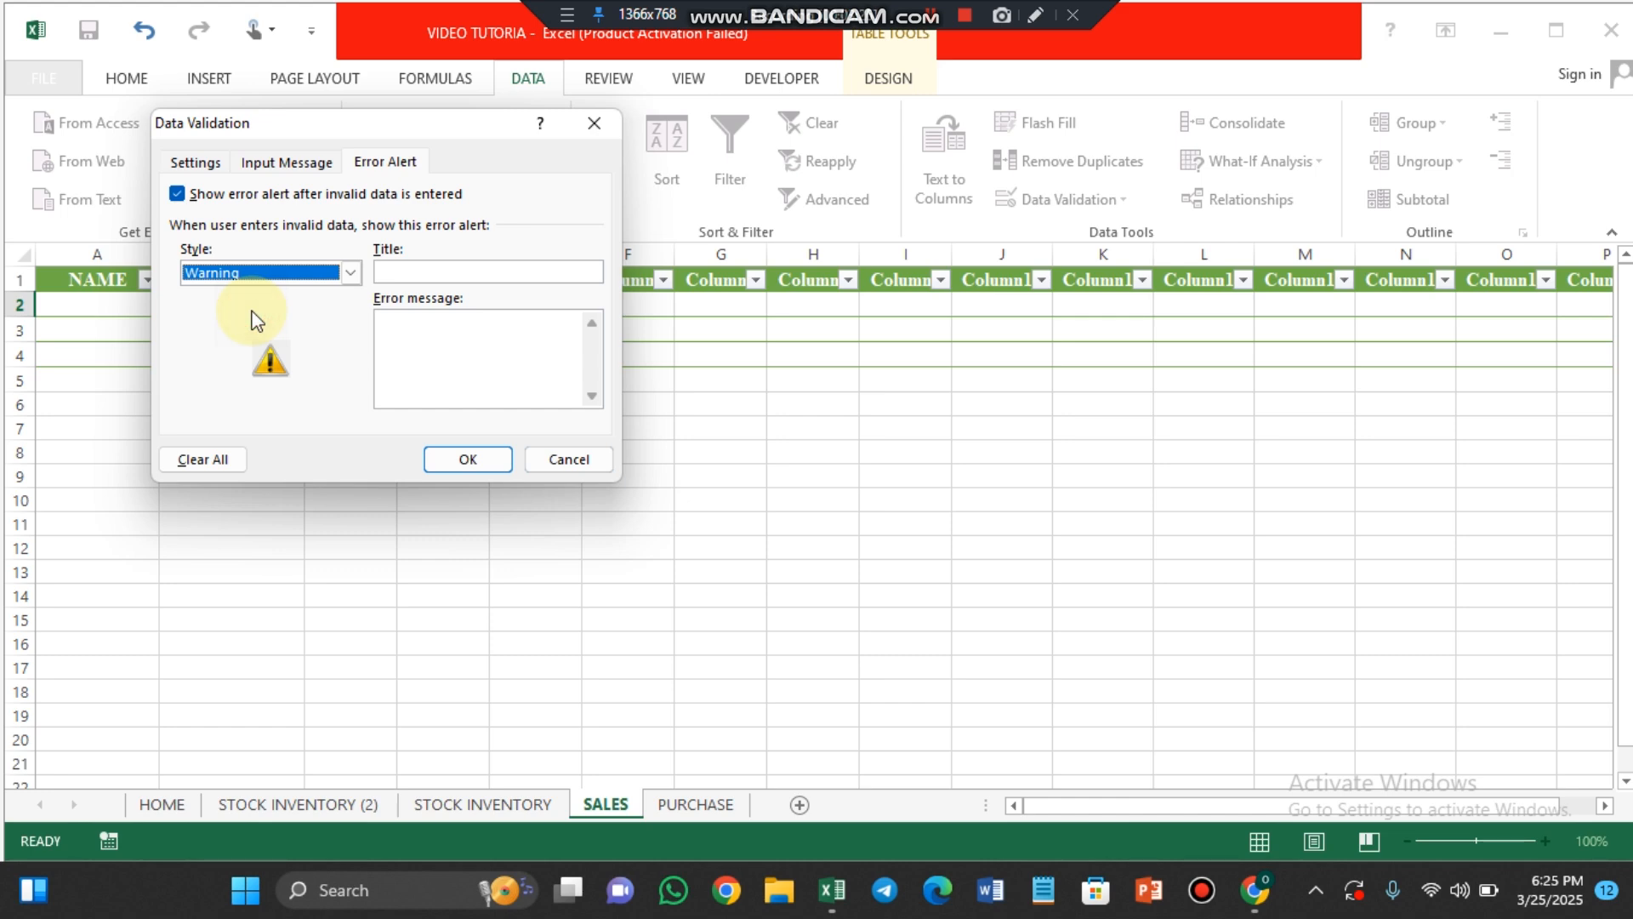
Title the error alert GENDER, enter the error message "PLEASE, INDICATE YOUR GENDER", and recheck the list criteria
left_click(396, 273)
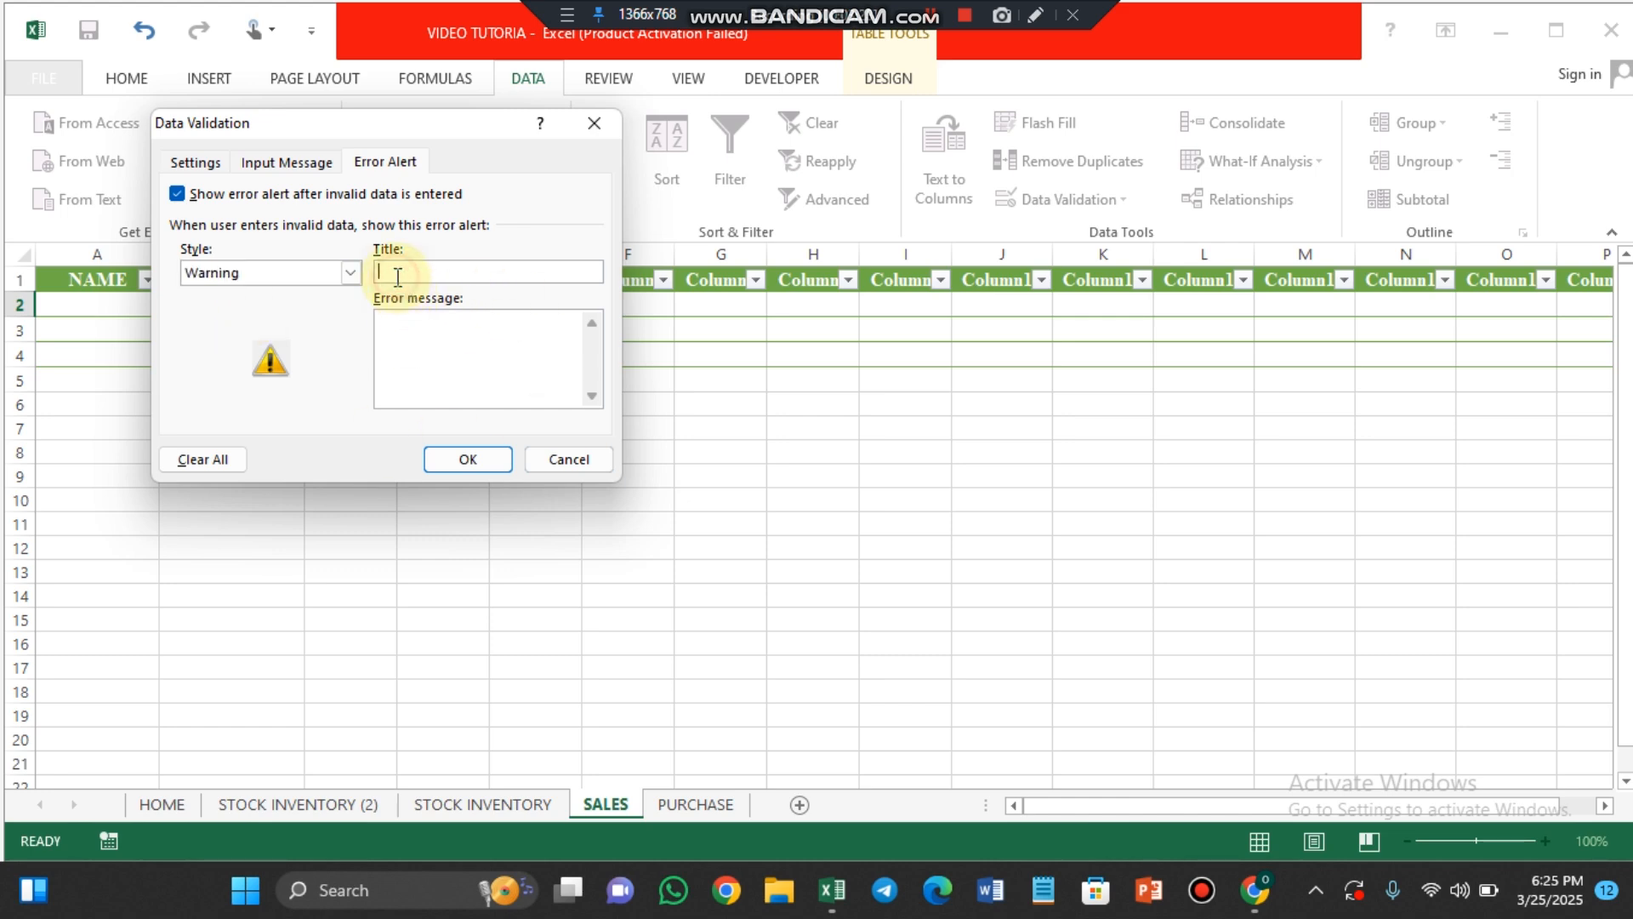
type("NDER")
left_click(419, 353)
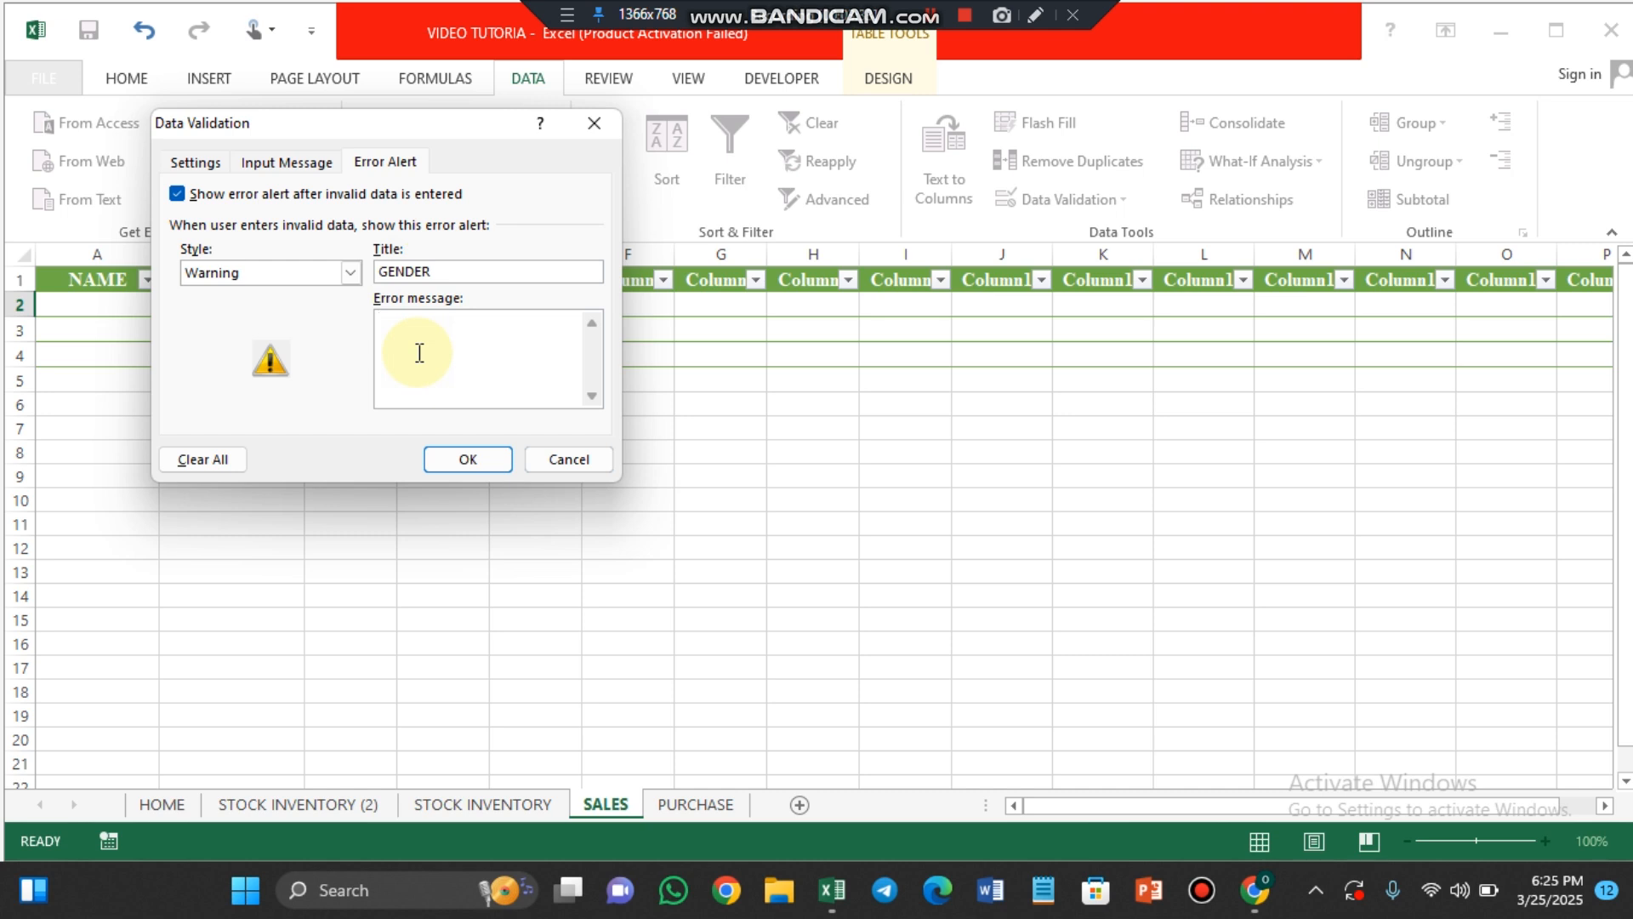
type("PLEASE, INDICATE YOU")
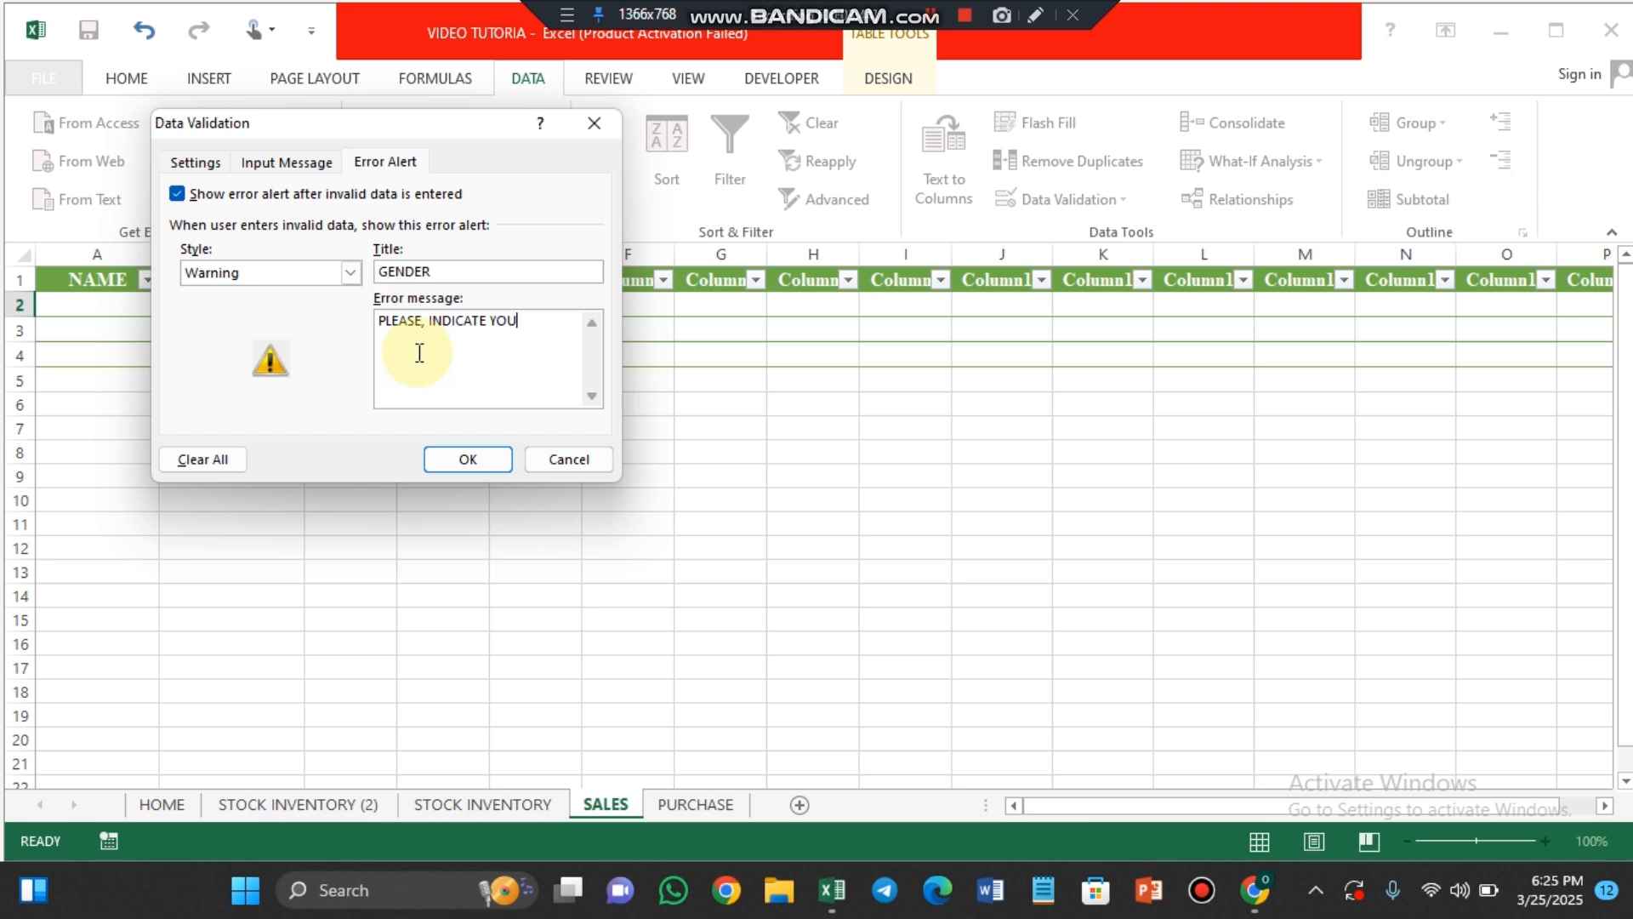
type("R GENDER")
left_click(193, 162)
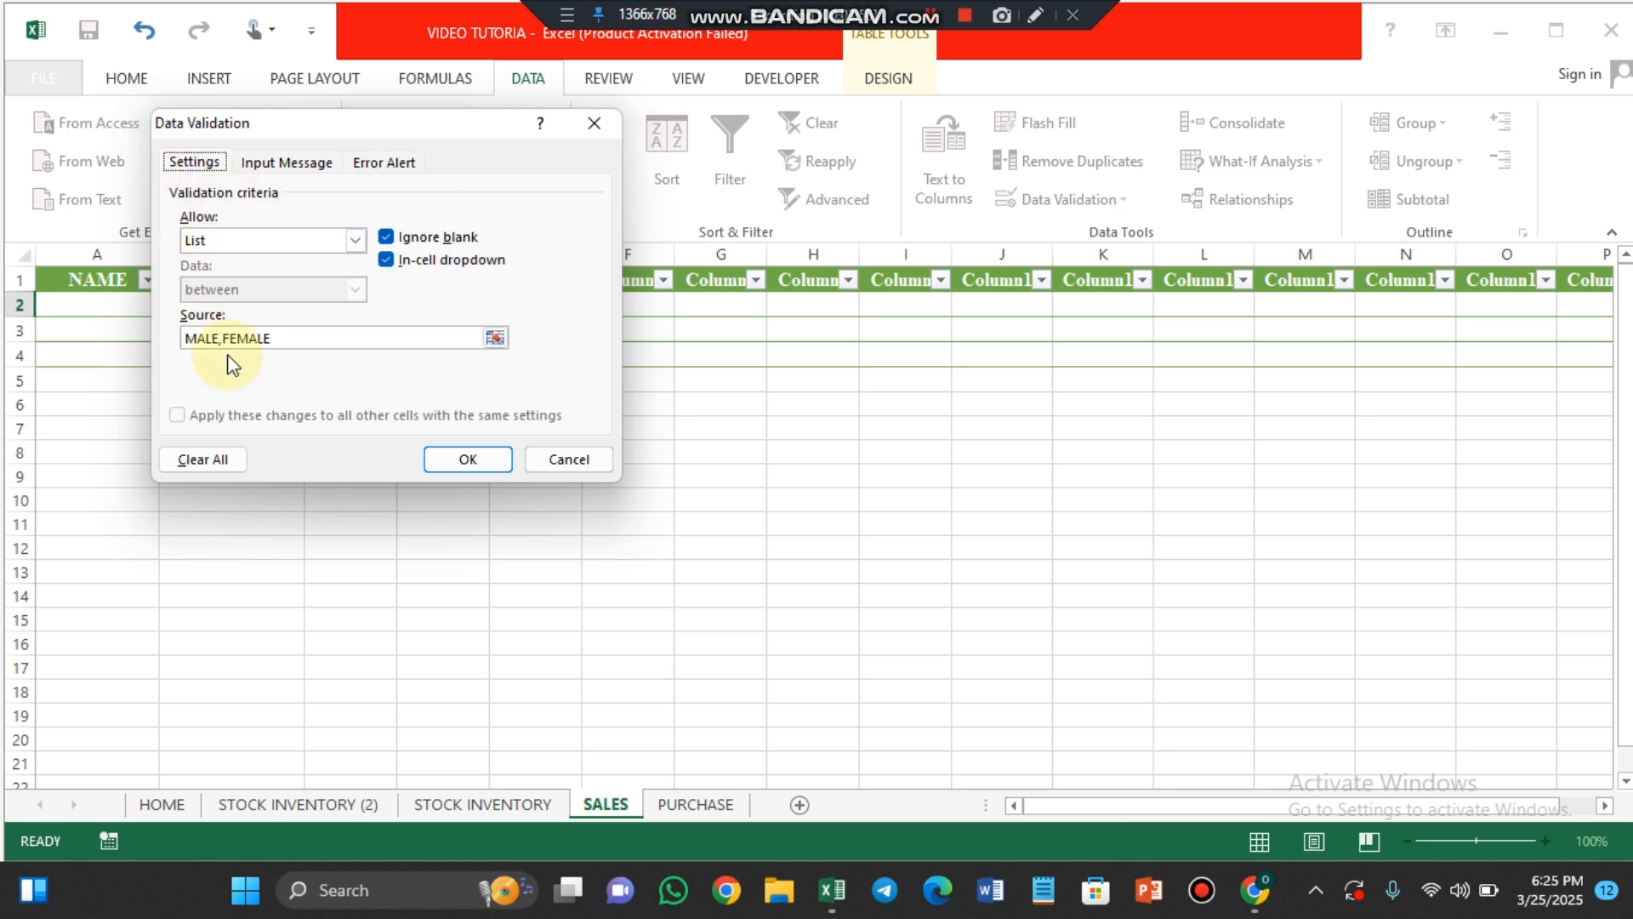
left_click(381, 162)
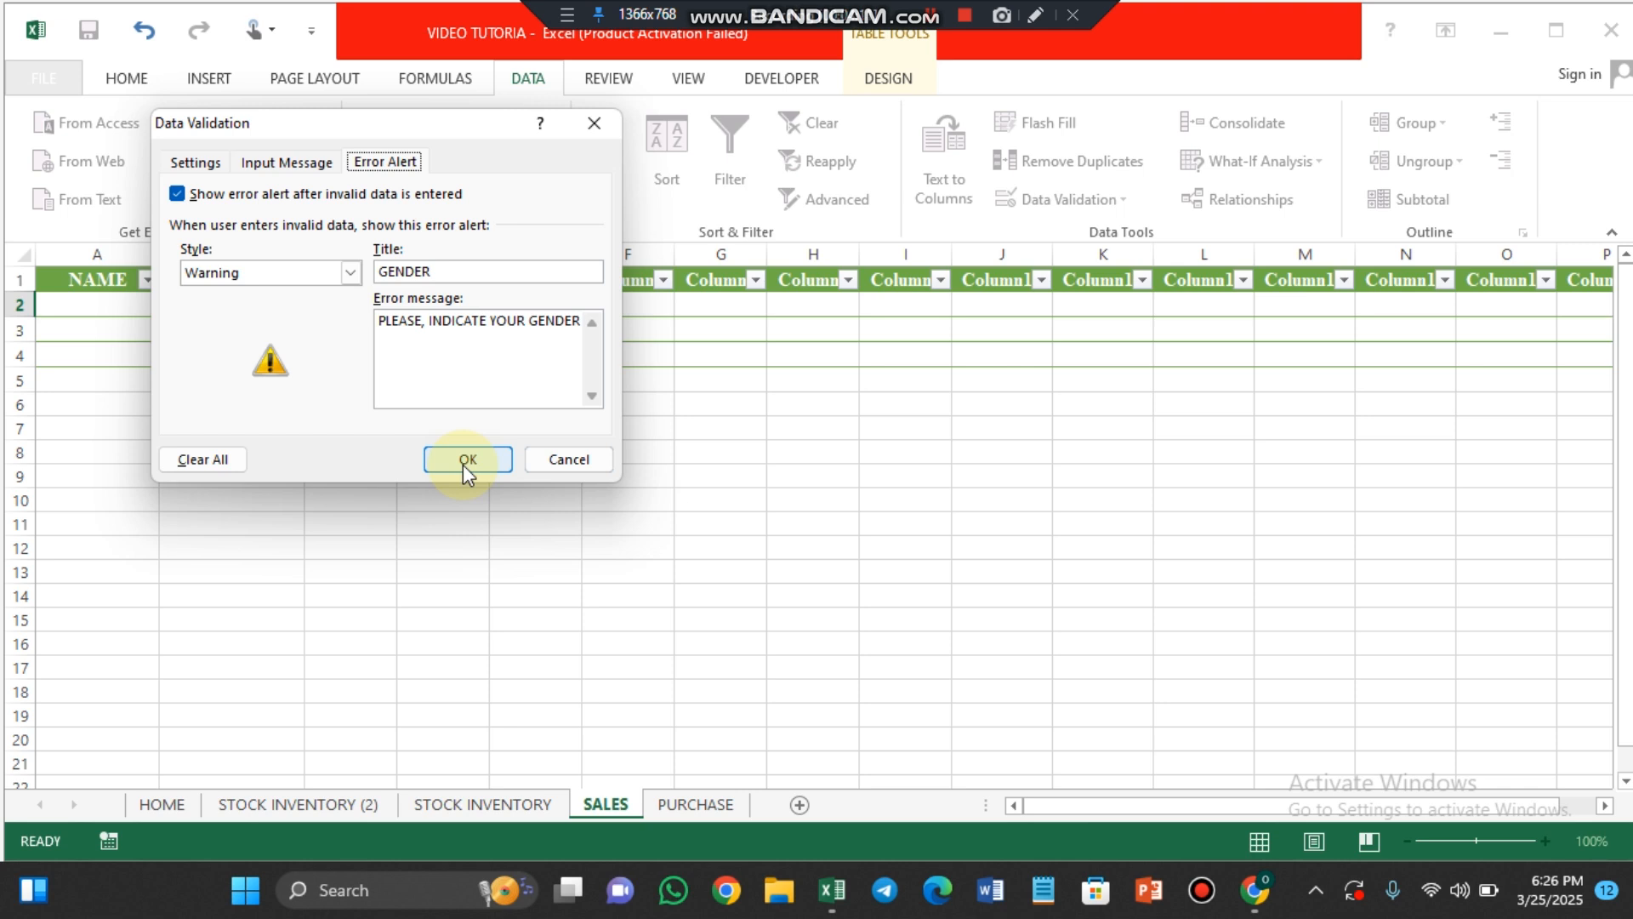
Apply the GENDER validation rule and choose FEMALE from the drop-down list in cell B2
left_click(193, 163)
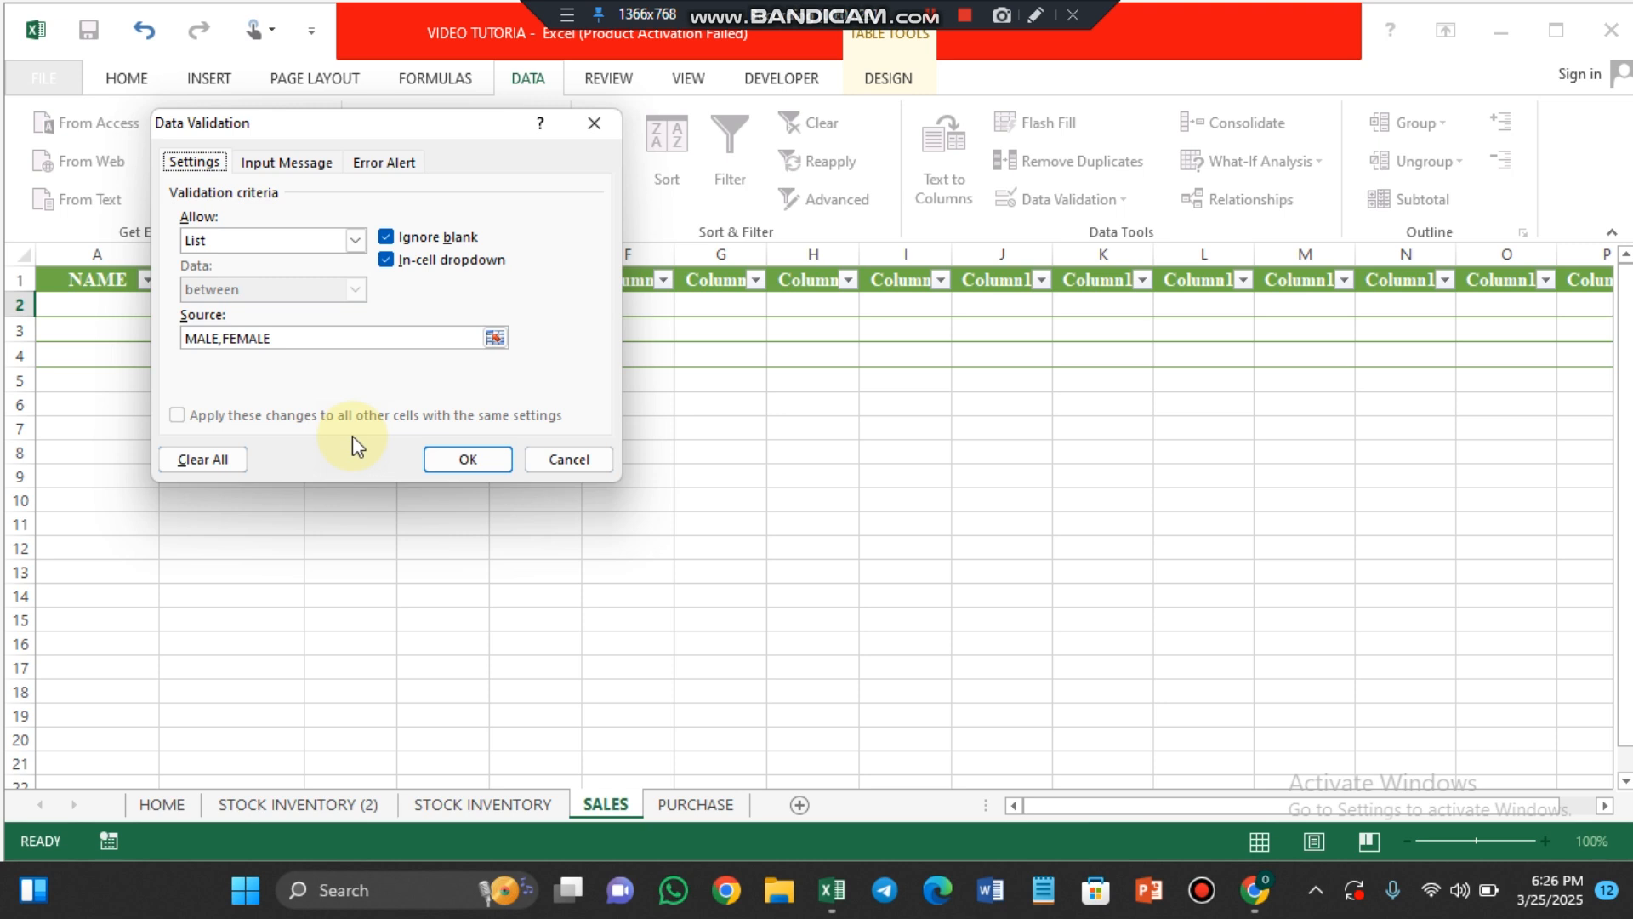
left_click(462, 458)
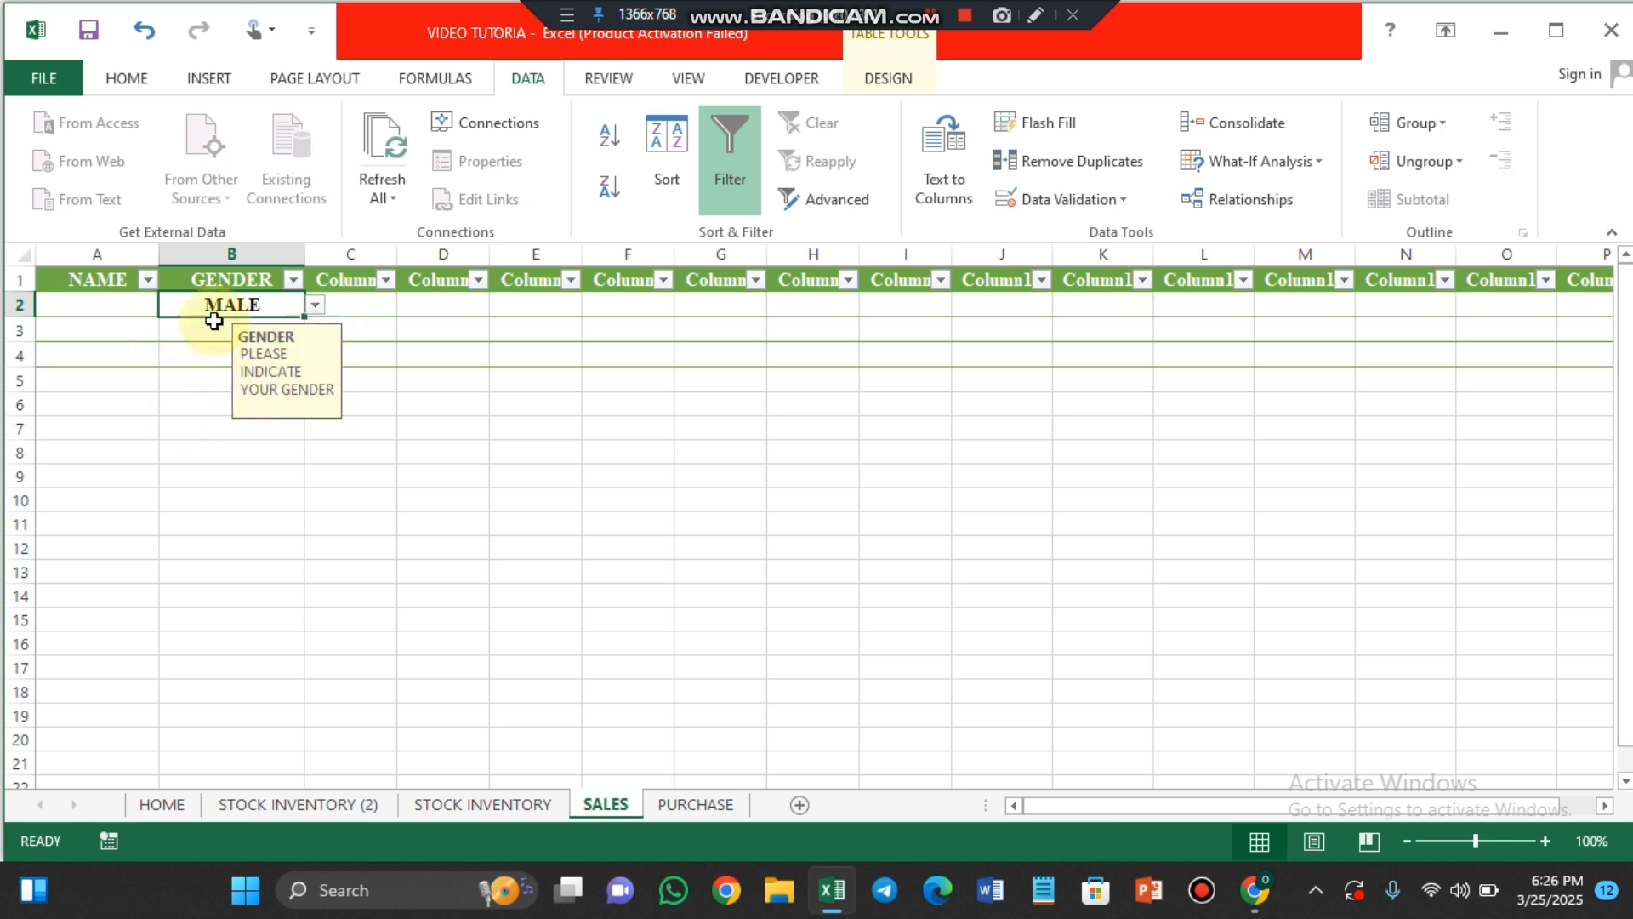
left_click(316, 311)
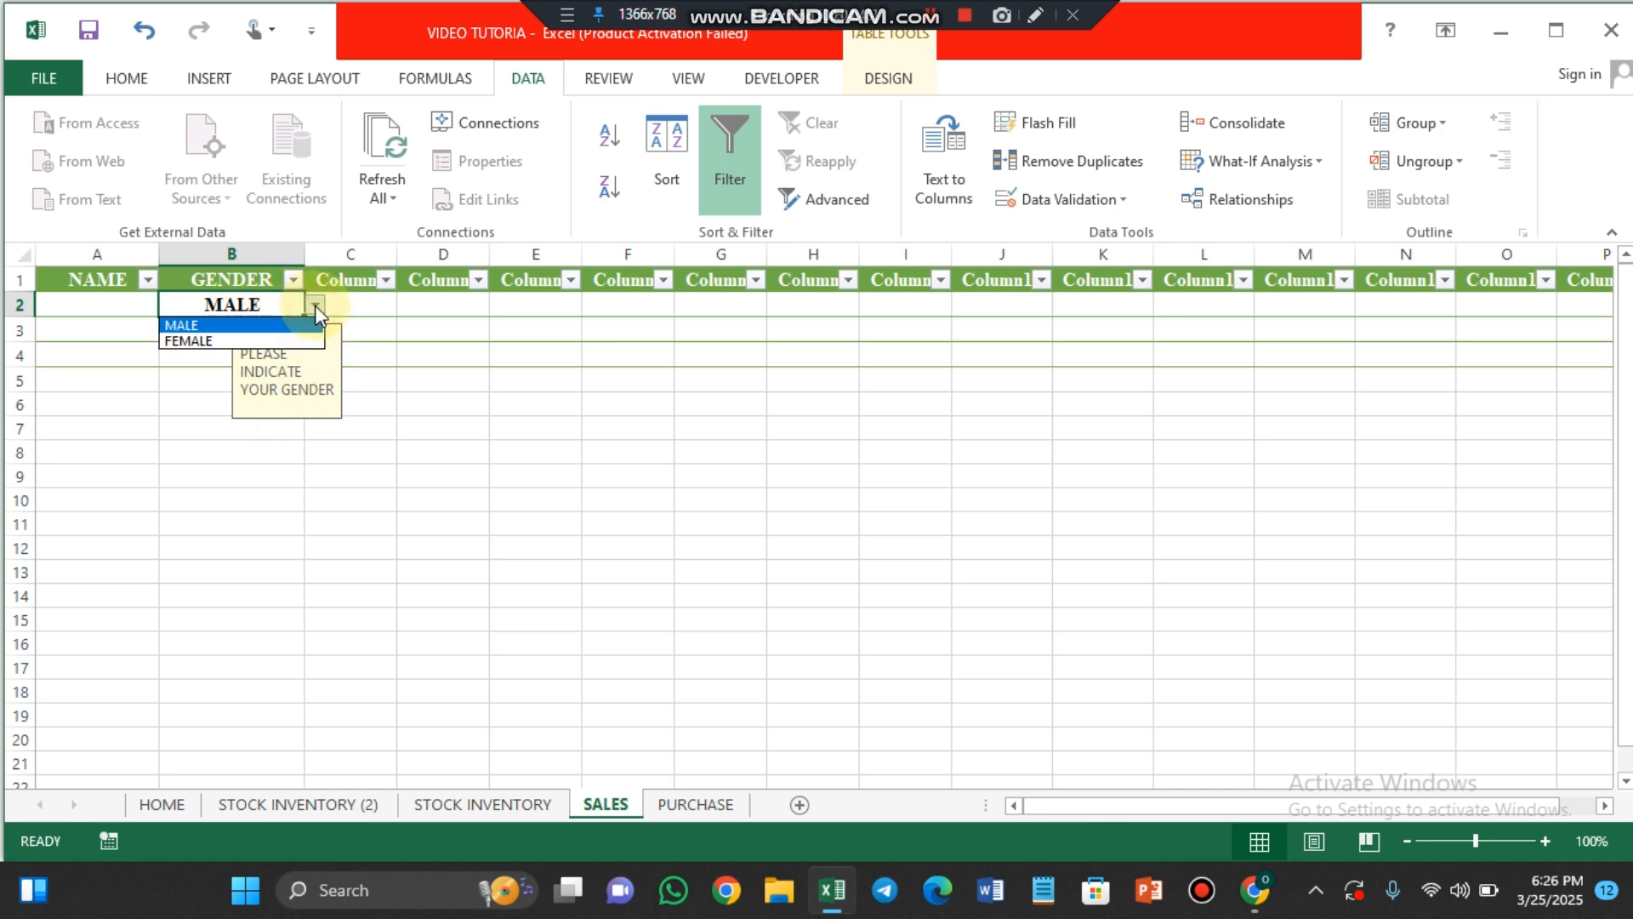
left_click(222, 338)
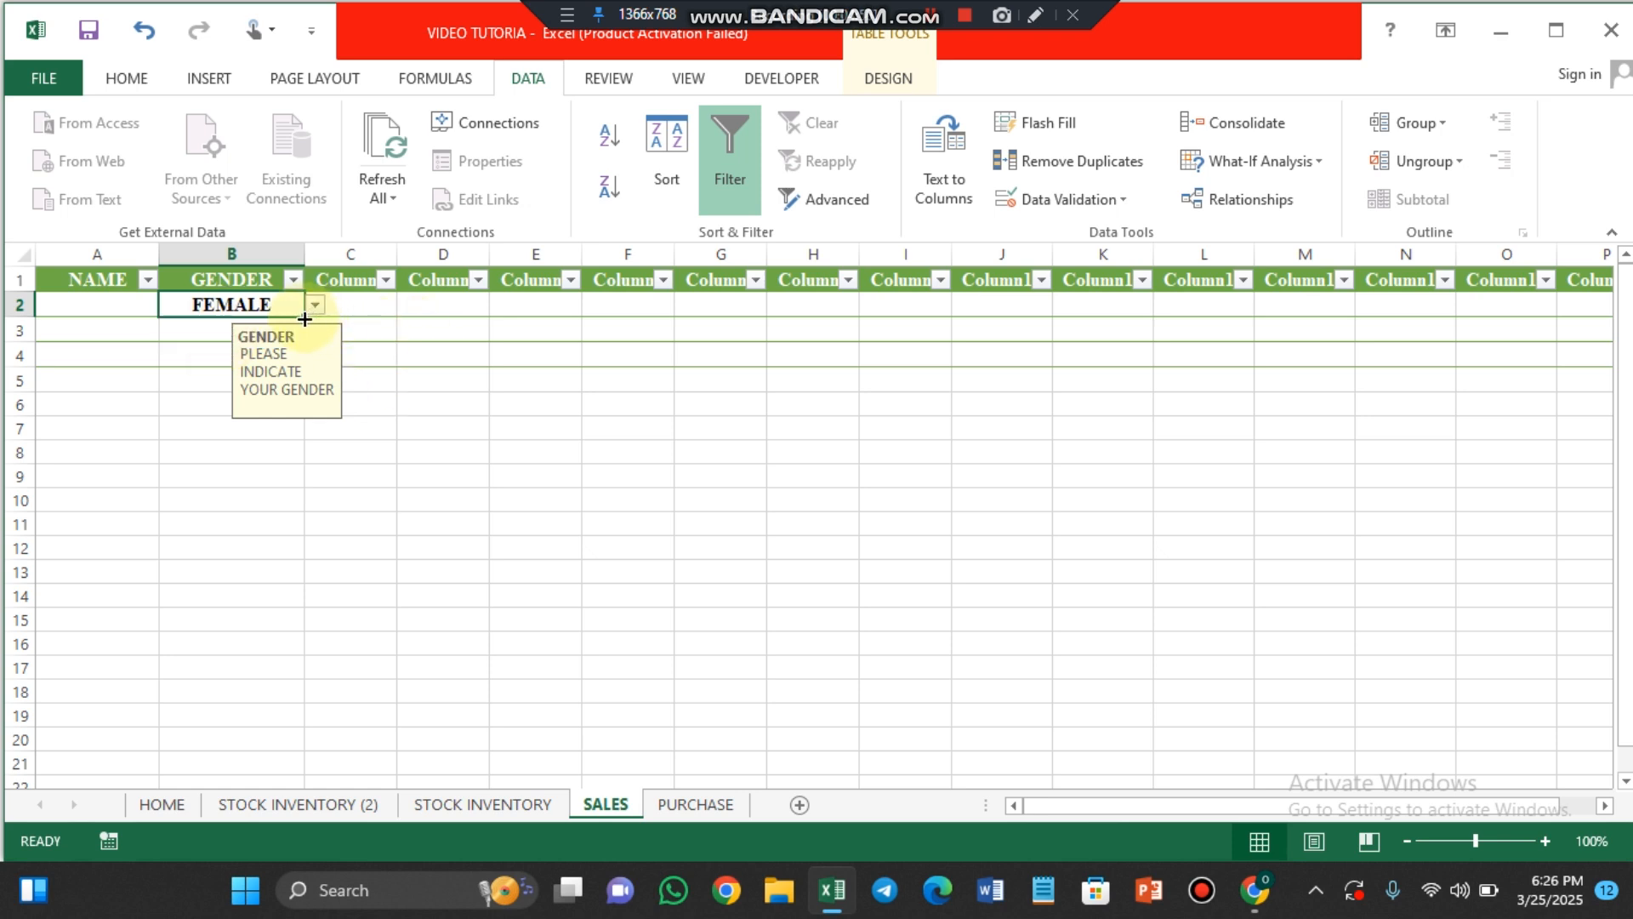
Fill the FEMALE entry and its drop-down list from B2 down the GENDER column to row 25
left_click_drag(305, 317, 306, 532)
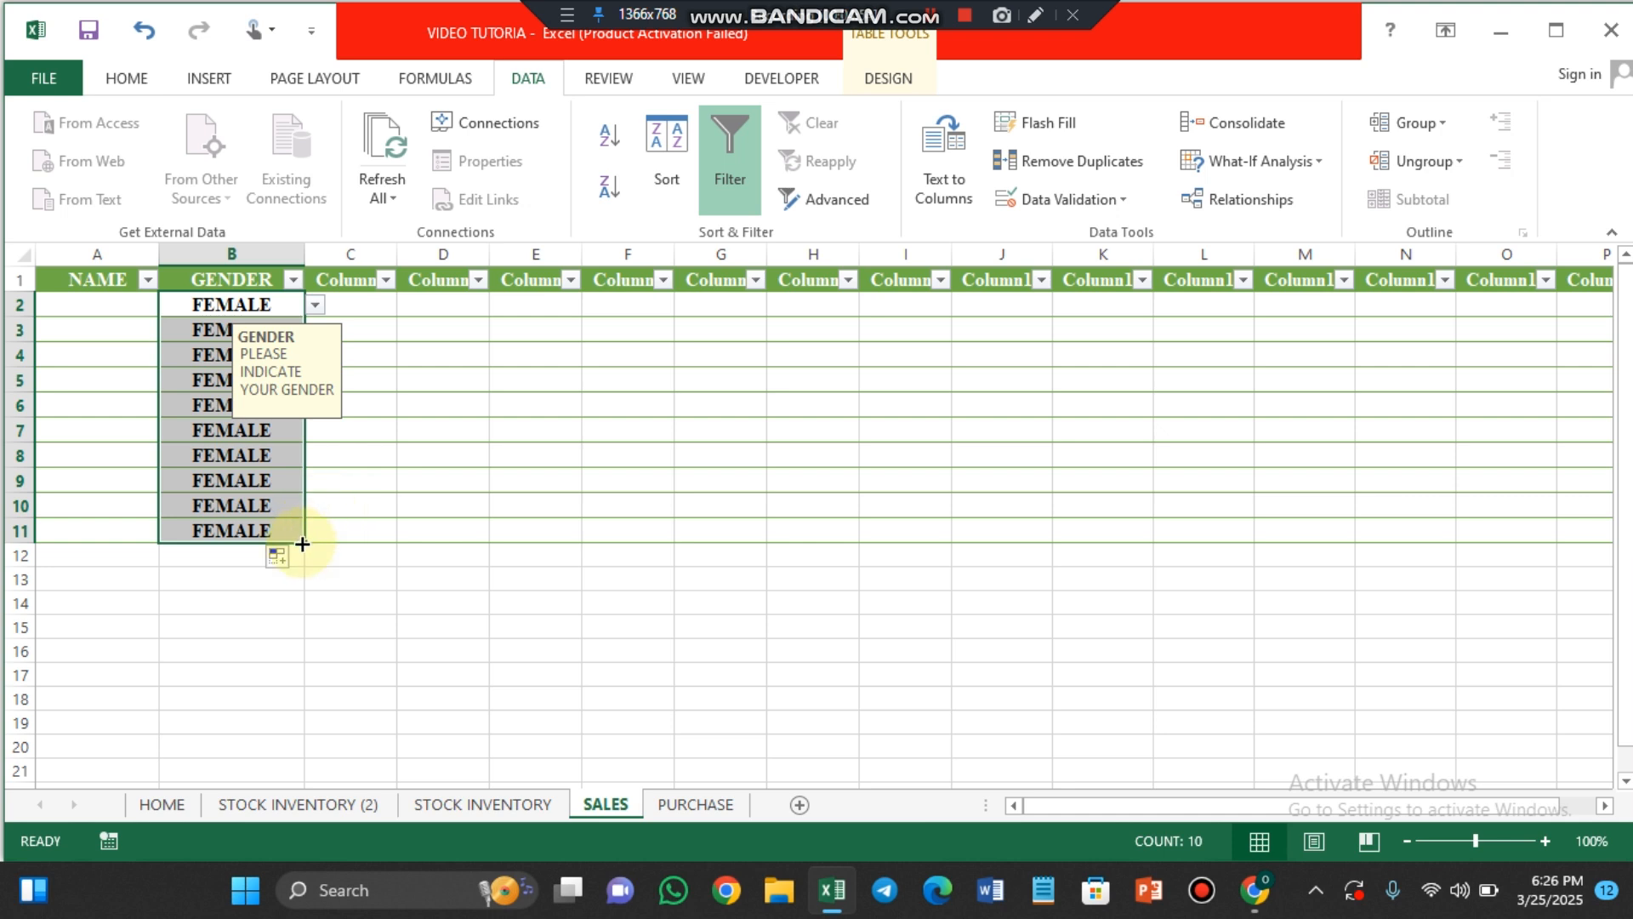
left_click(302, 544)
left_click(303, 543)
left_click_drag(304, 540, 287, 815)
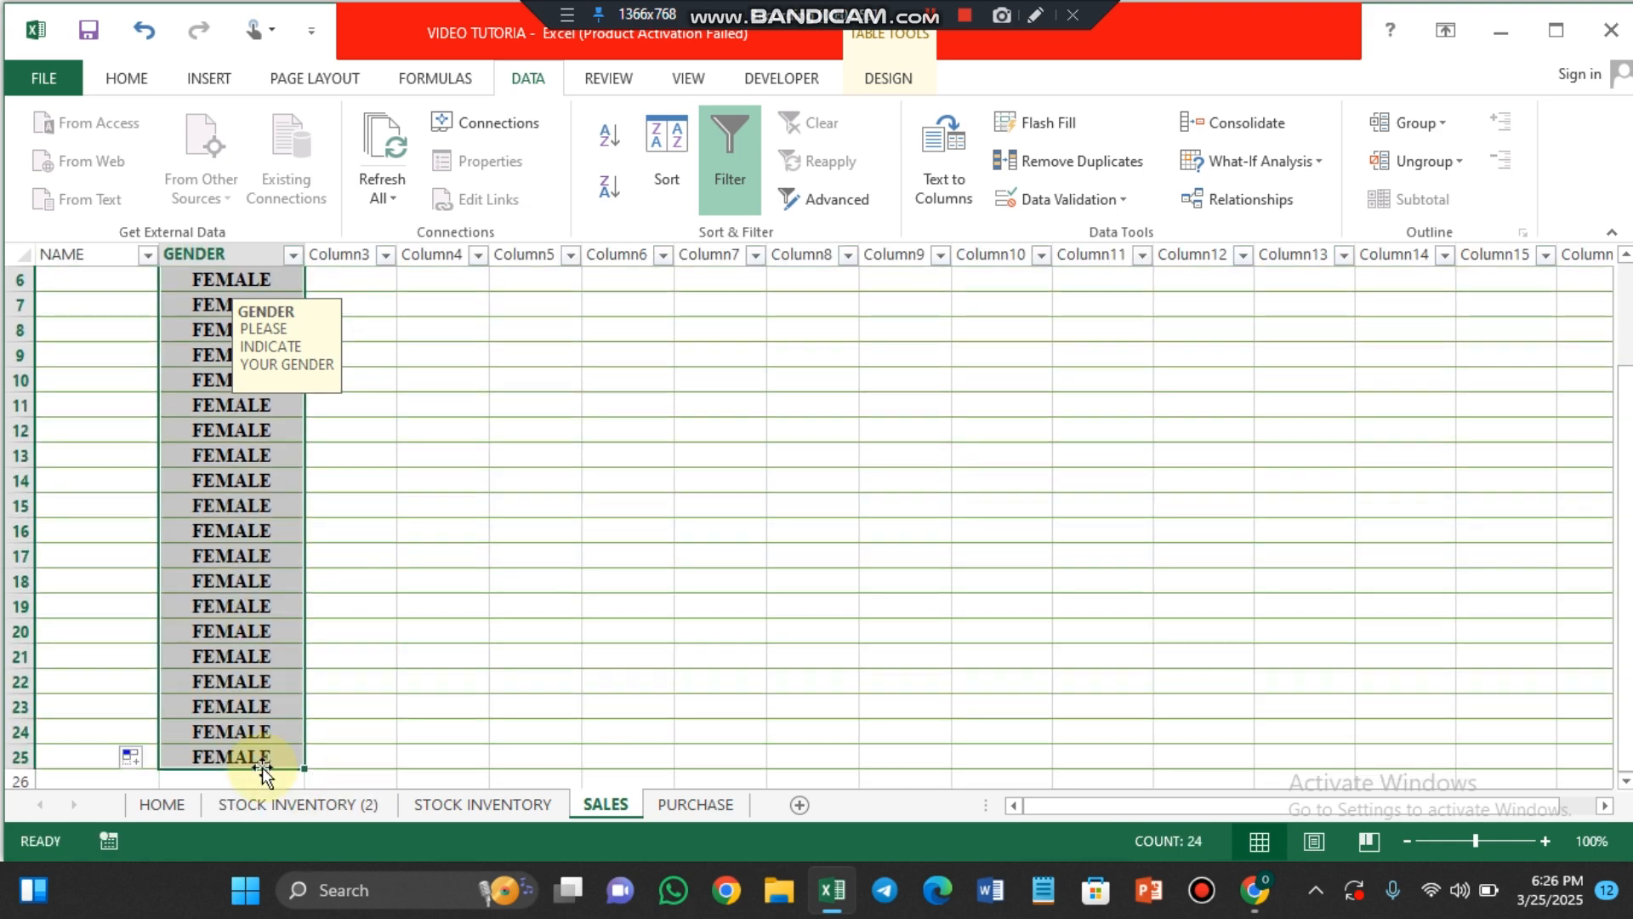
Change the gender in cell B21 to MALE using its drop-down list
left_click(245, 655)
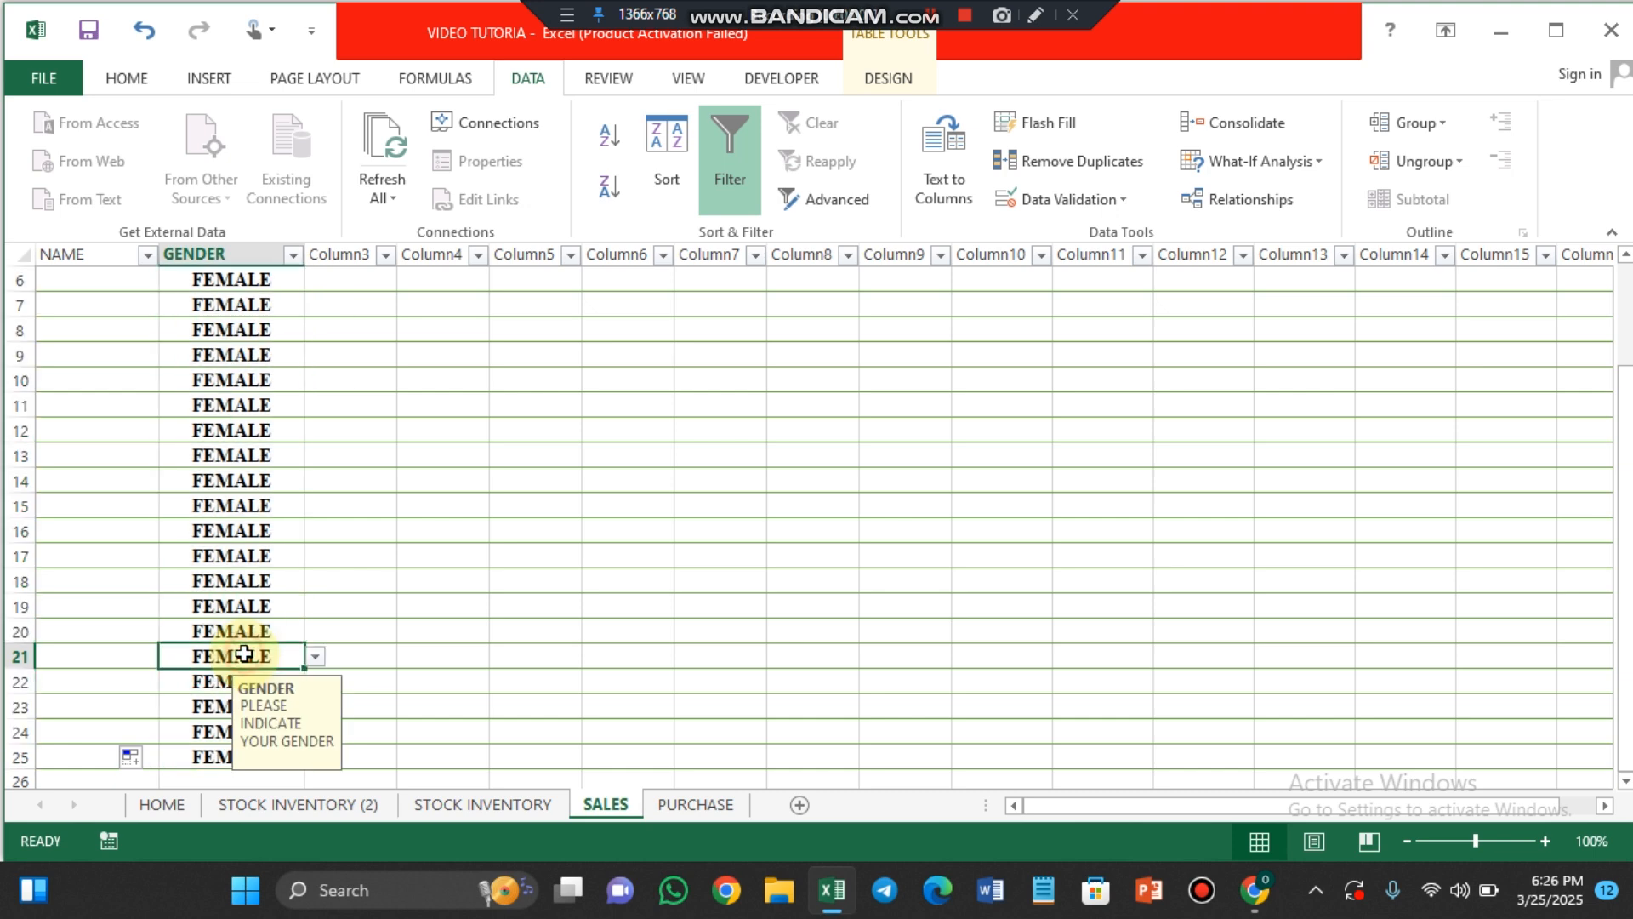
left_click(316, 656)
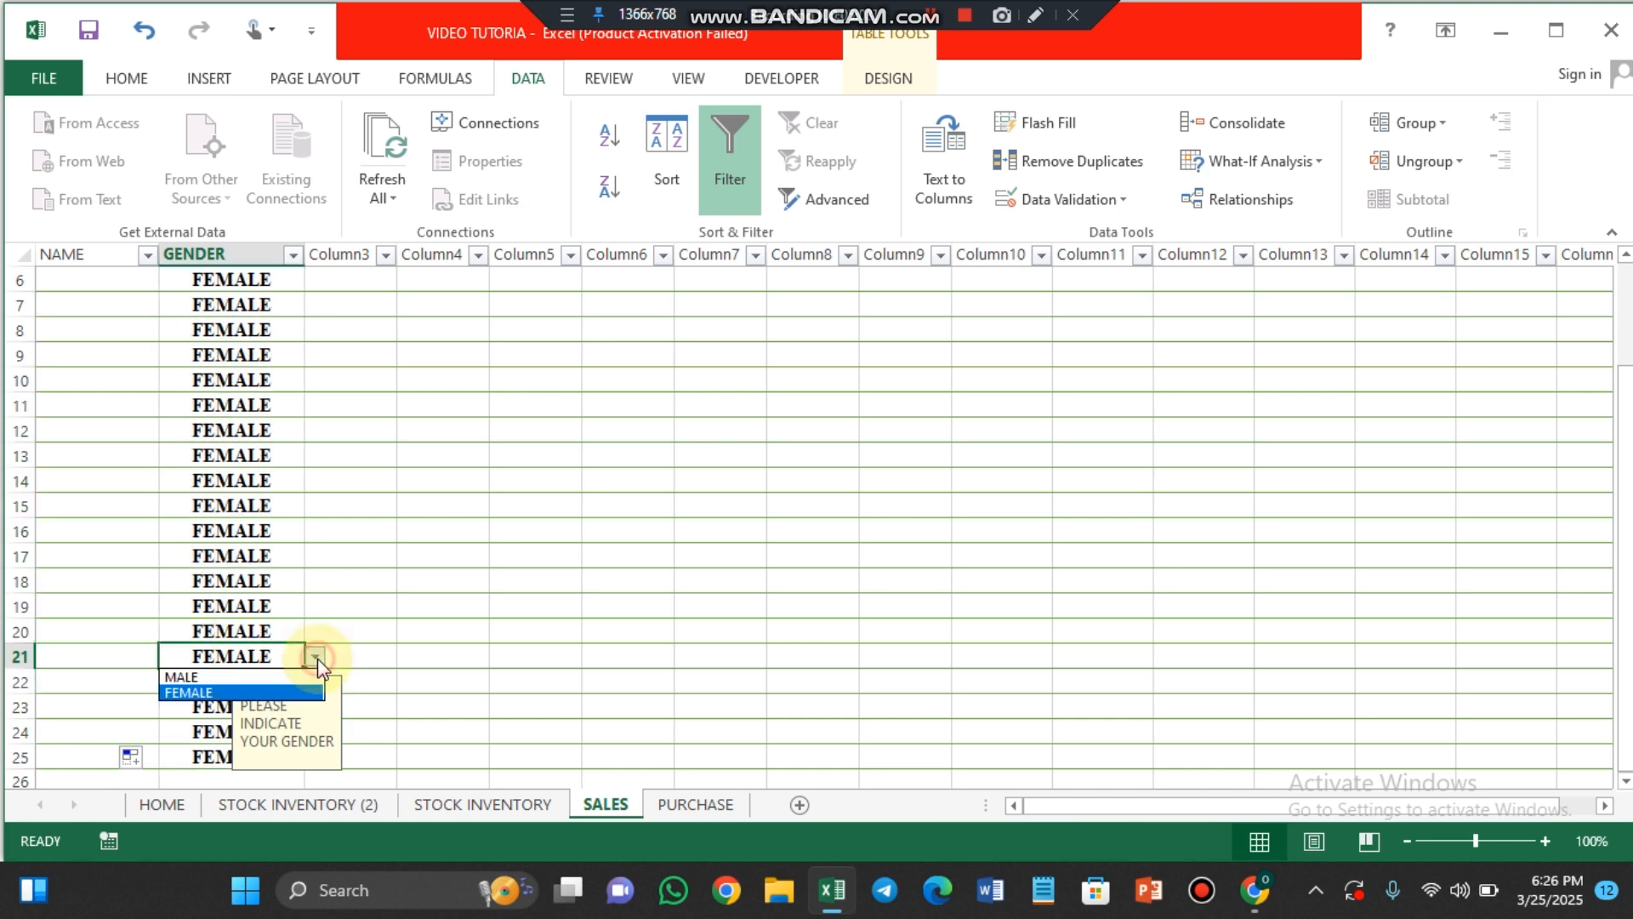
left_click(273, 675)
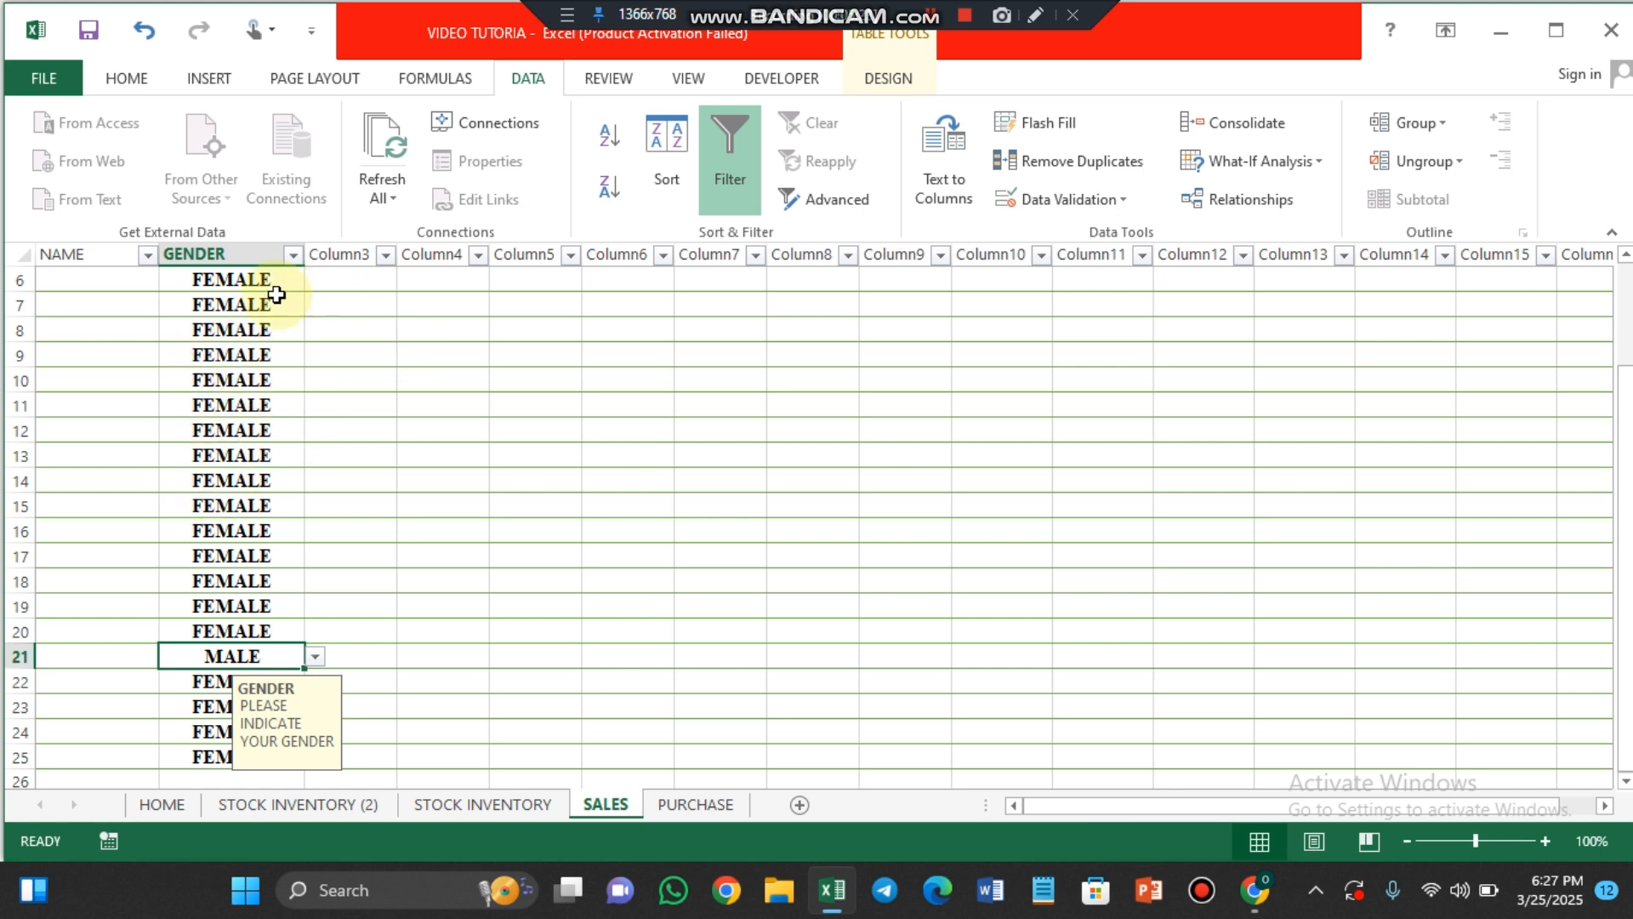
Start a data validation rule for cell B8 of the STOCK INVENTORY (2) sheet, allowing a List
left_click(287, 802)
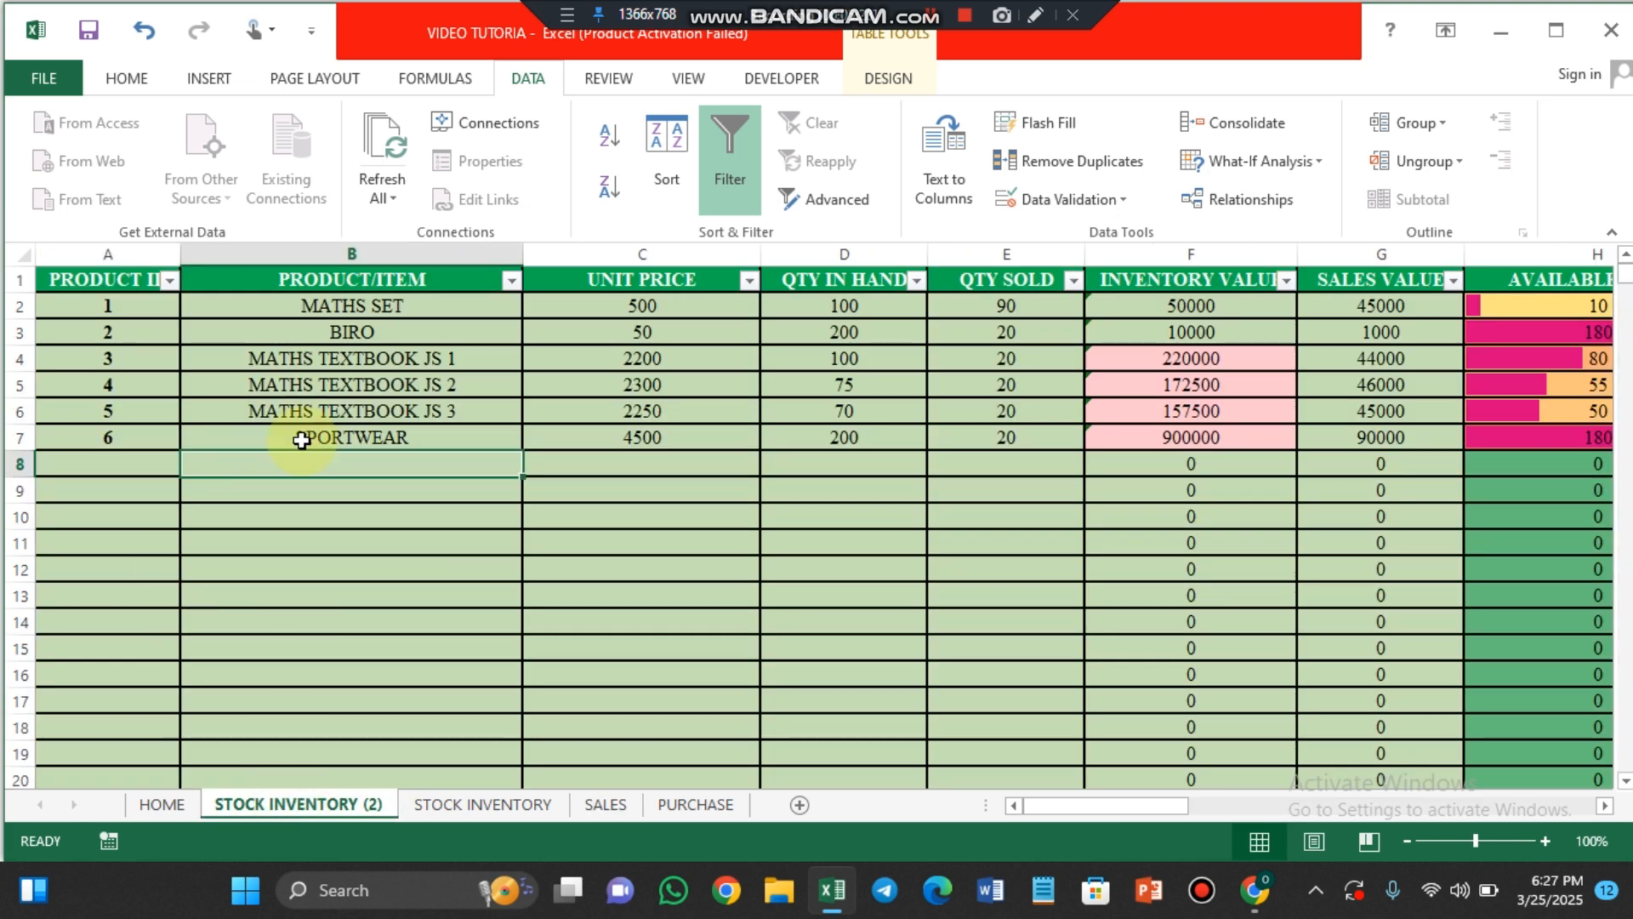
left_click(125, 79)
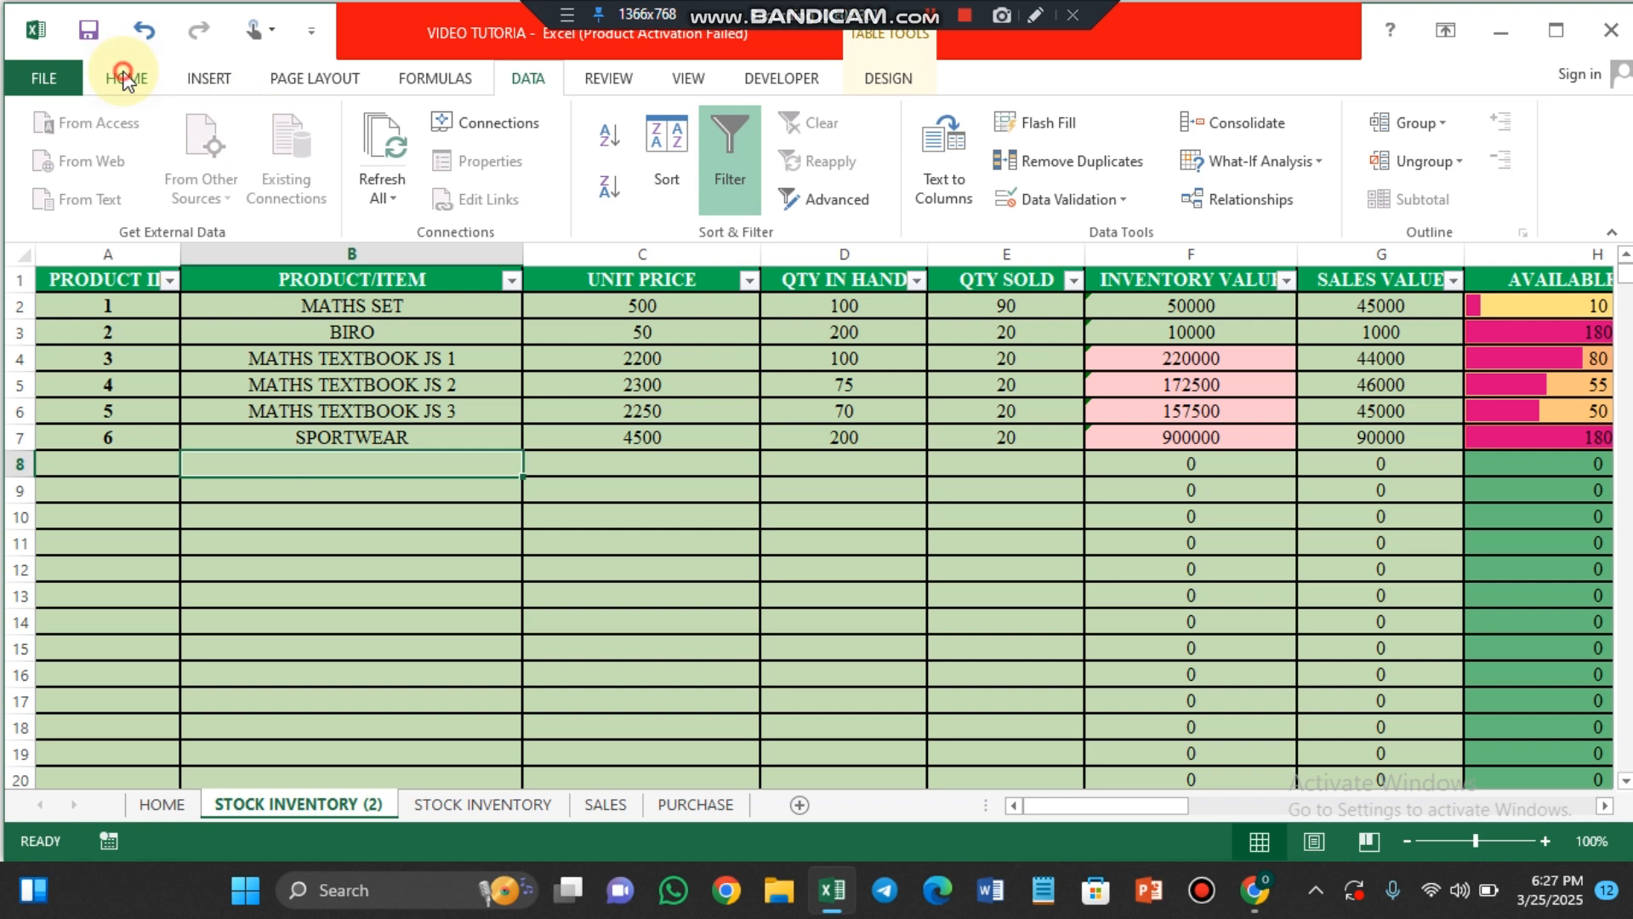
left_click(536, 81)
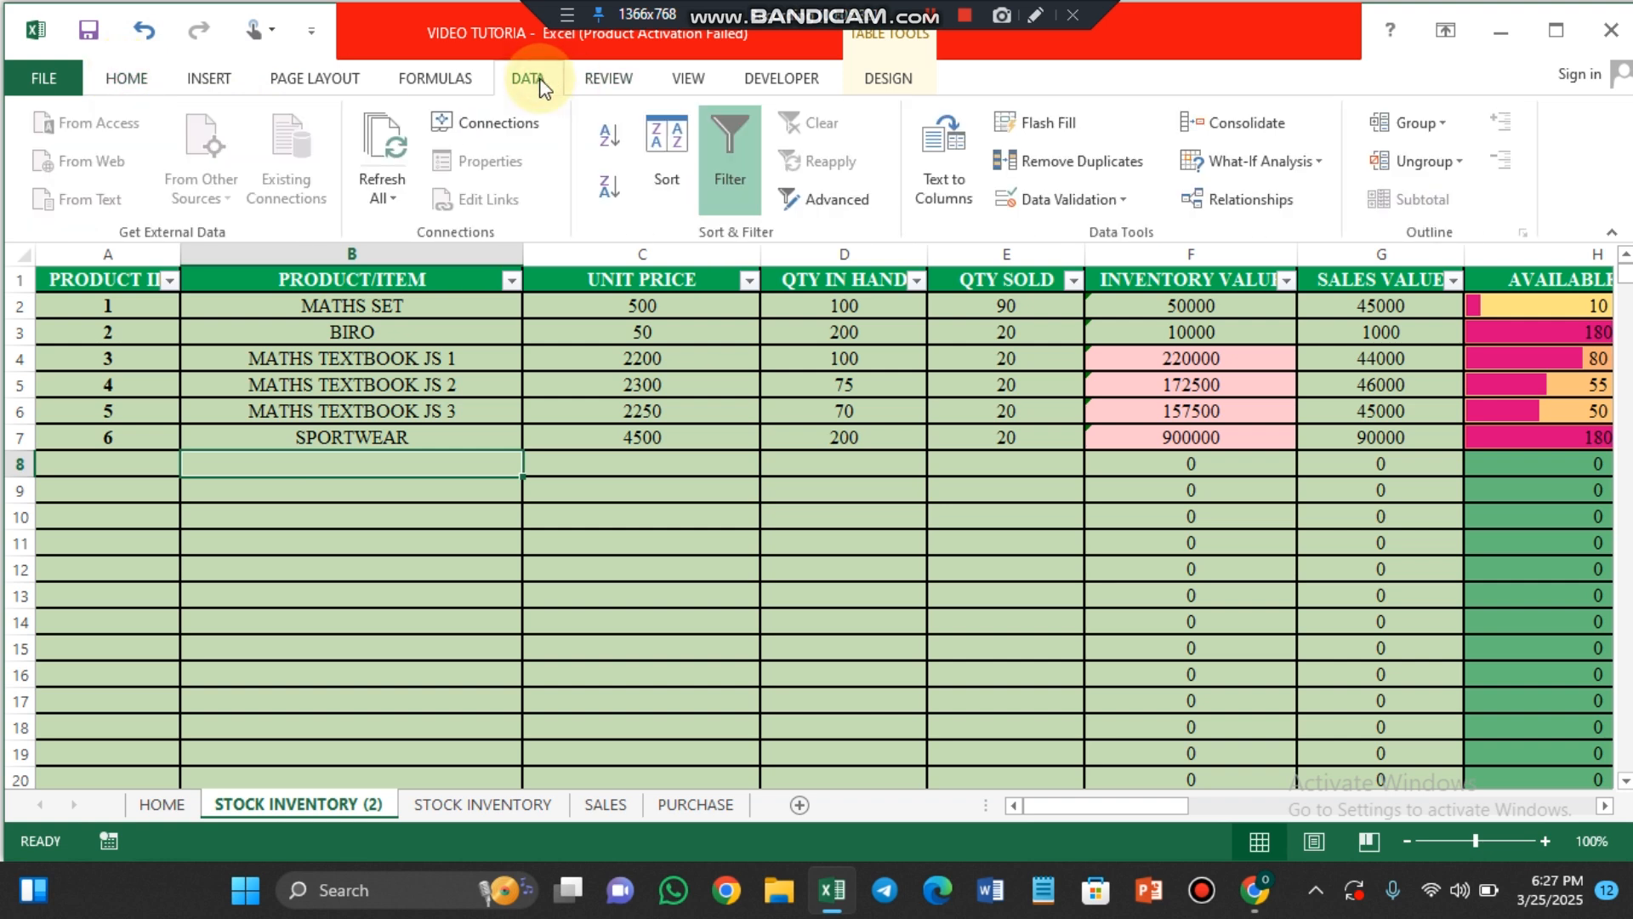
left_click(1121, 200)
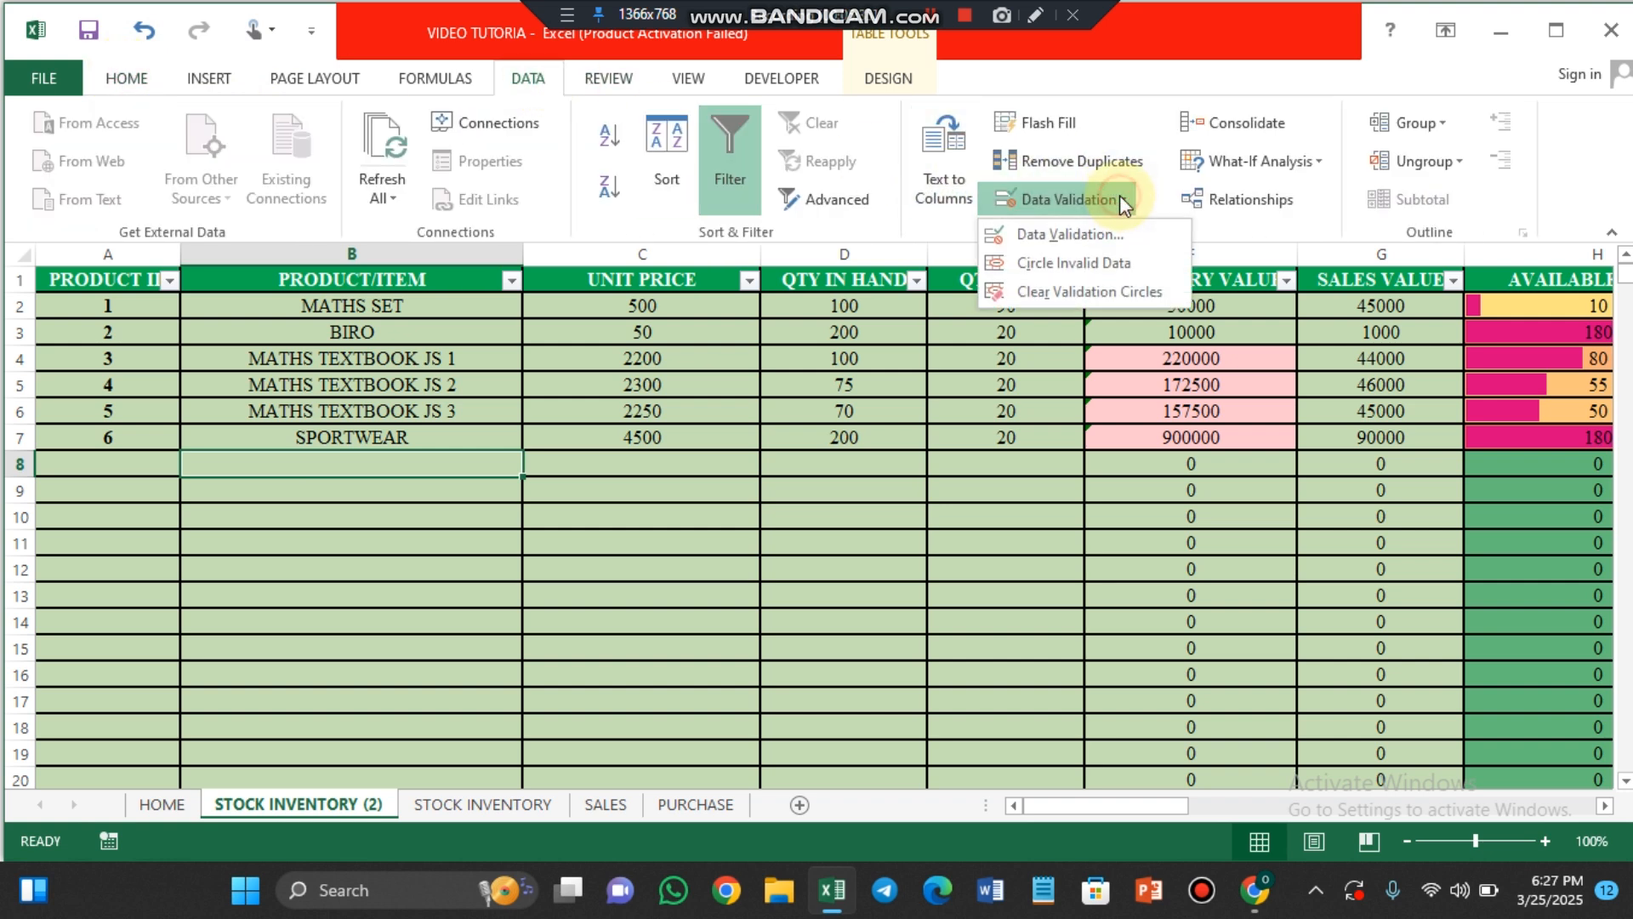
left_click(1052, 234)
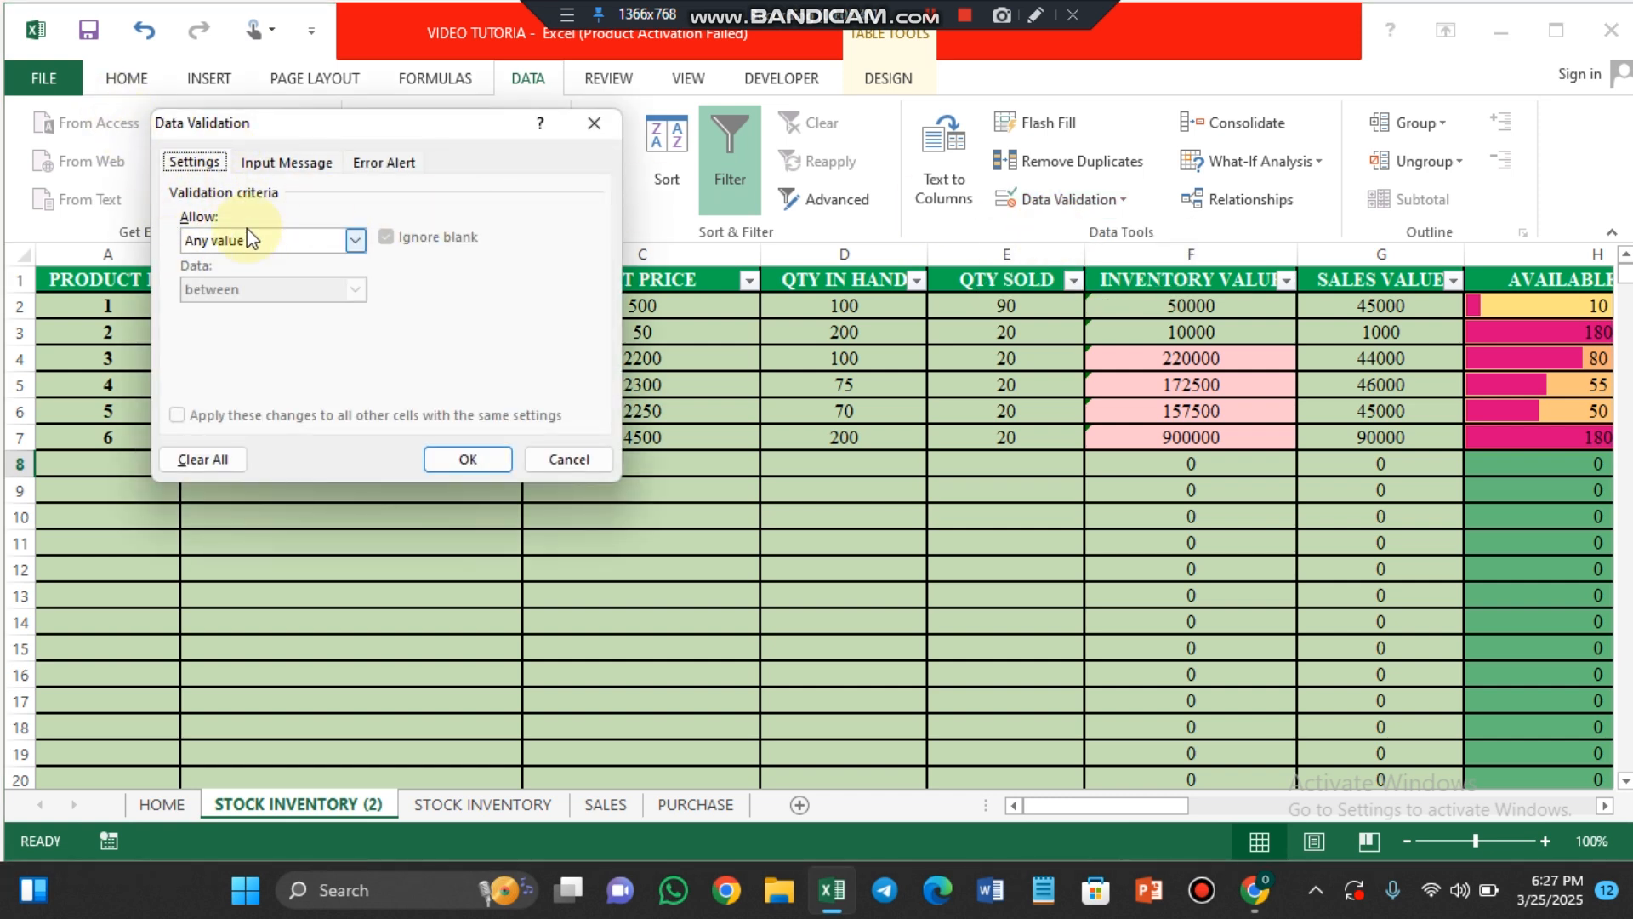
left_click(357, 241)
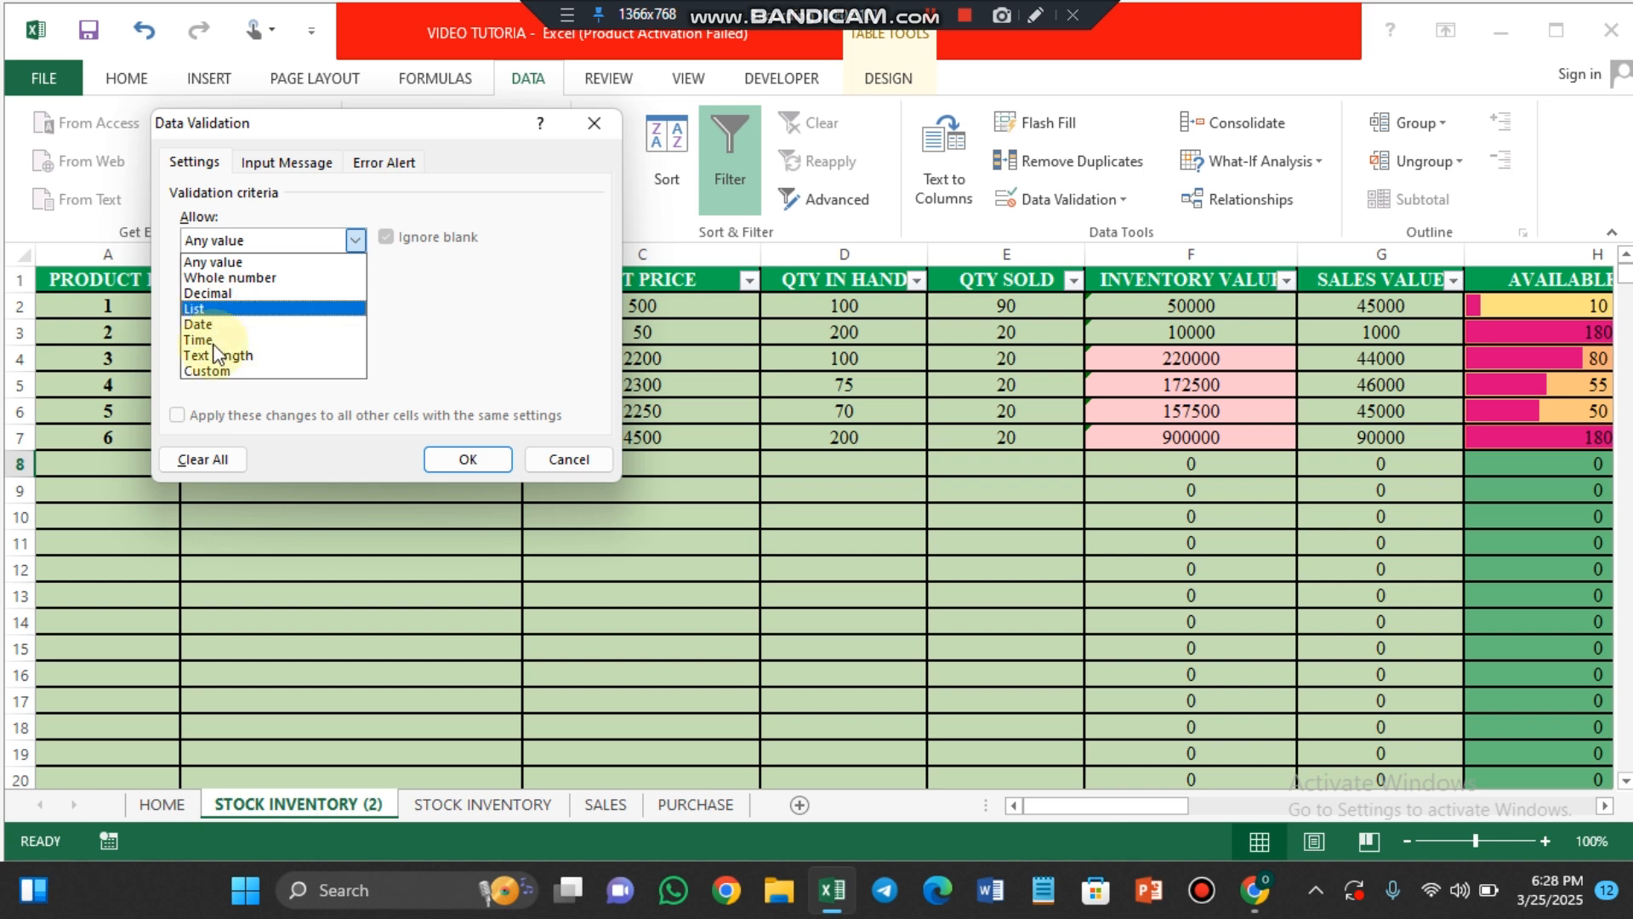
left_click(207, 310)
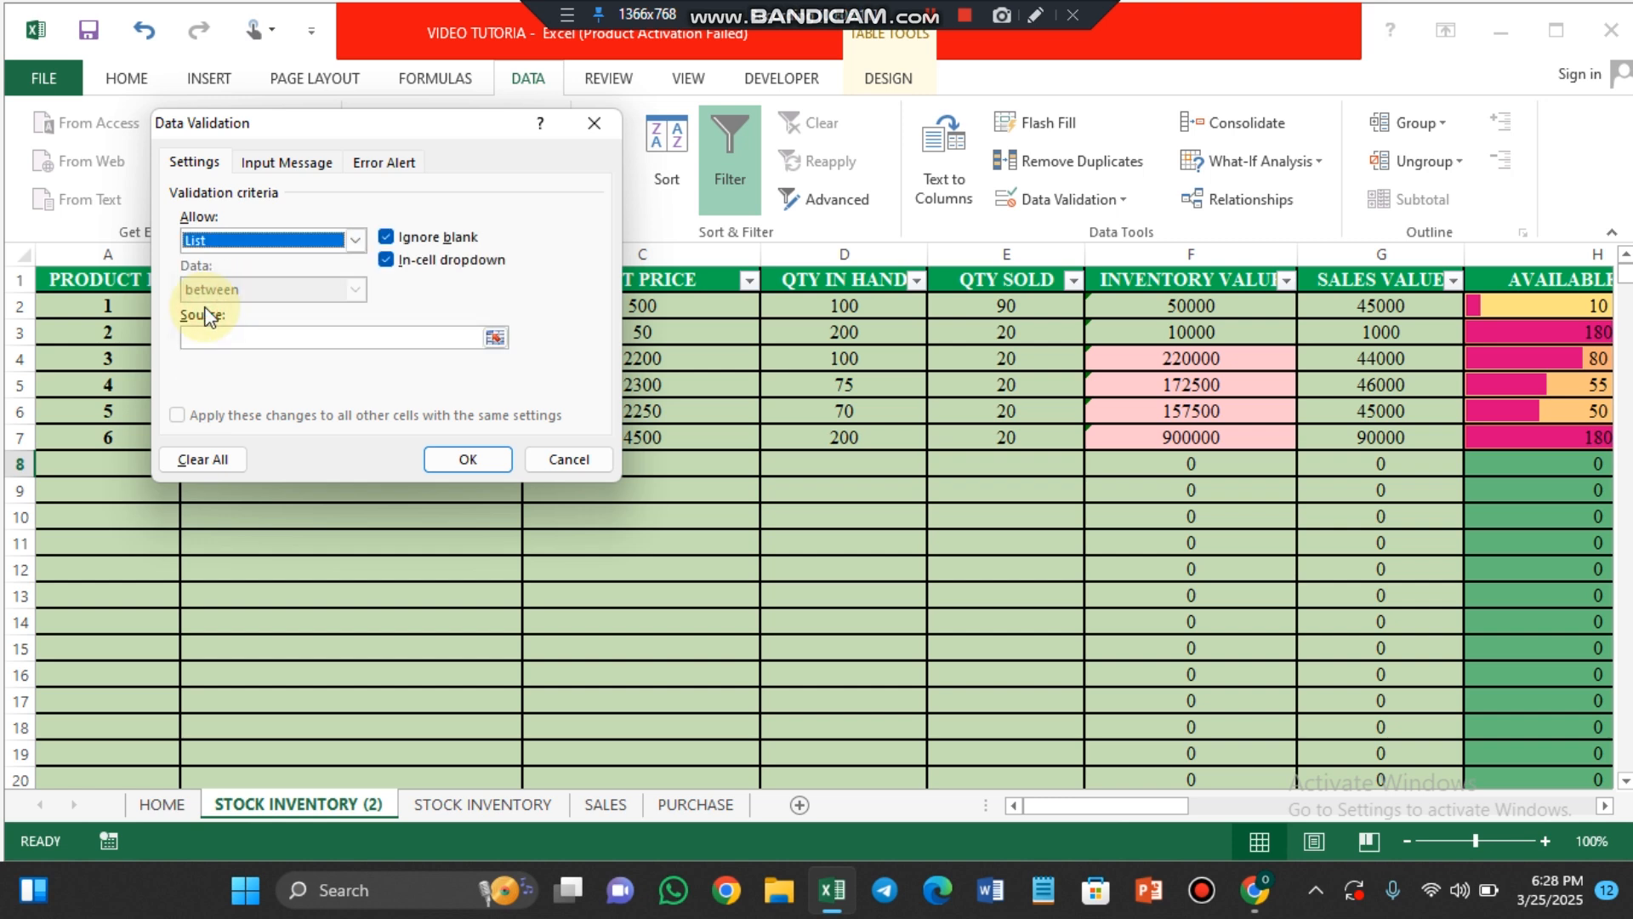
Set the list source to the PRODUCT ID range =$A$2:$A$12 and apply the validation rule
left_click(195, 336)
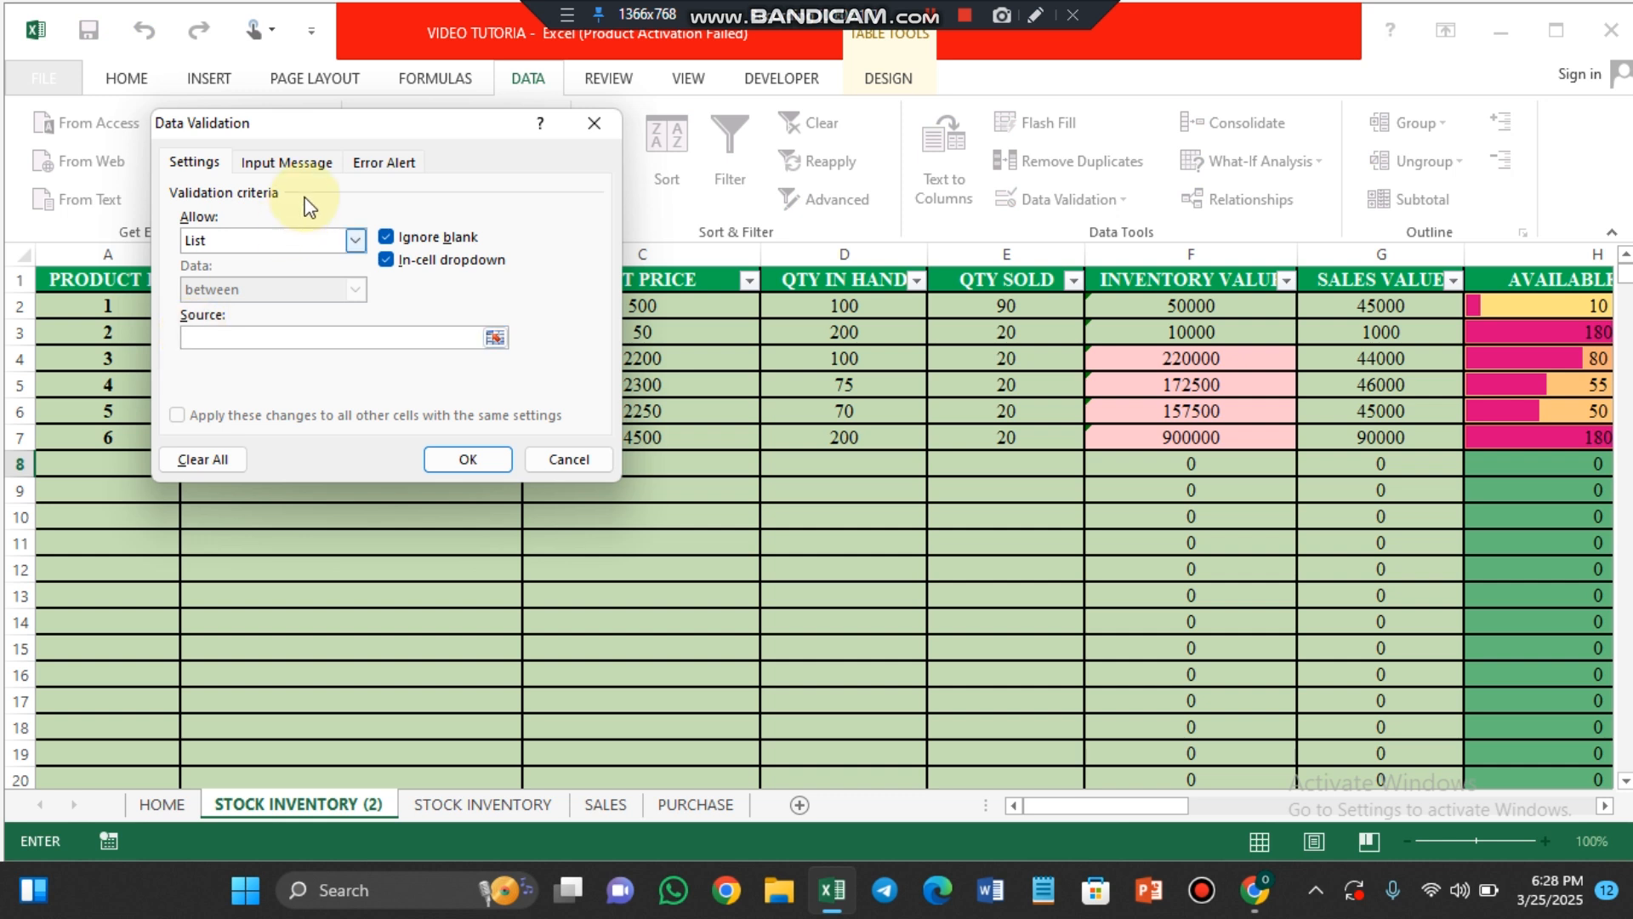
left_click_drag(422, 120, 737, 160)
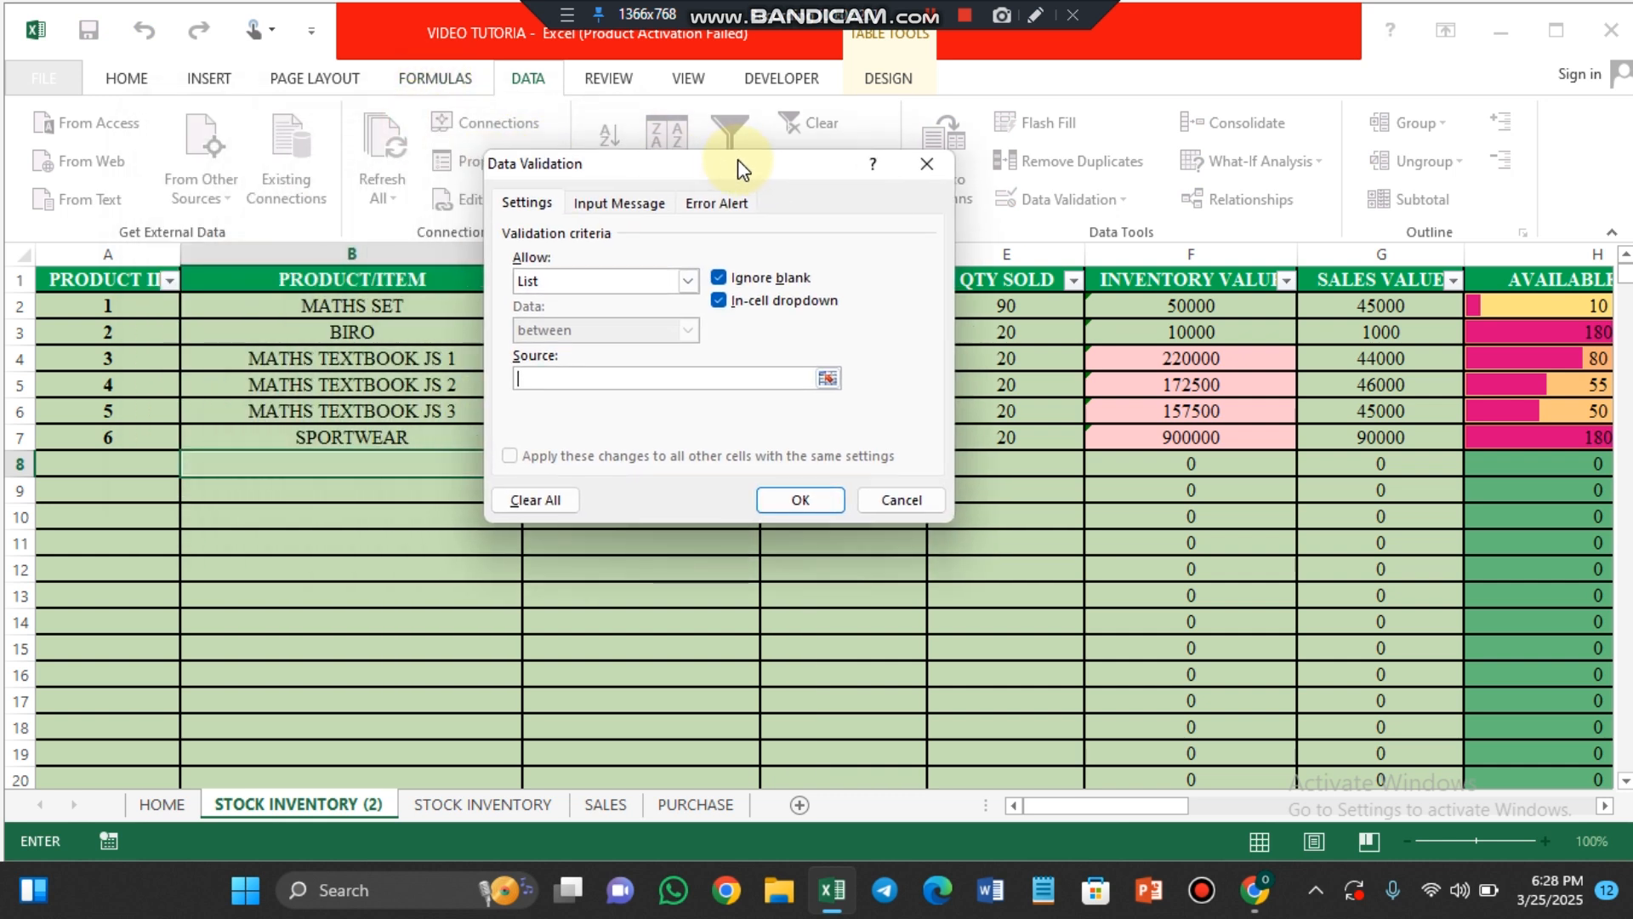
left_click(126, 304)
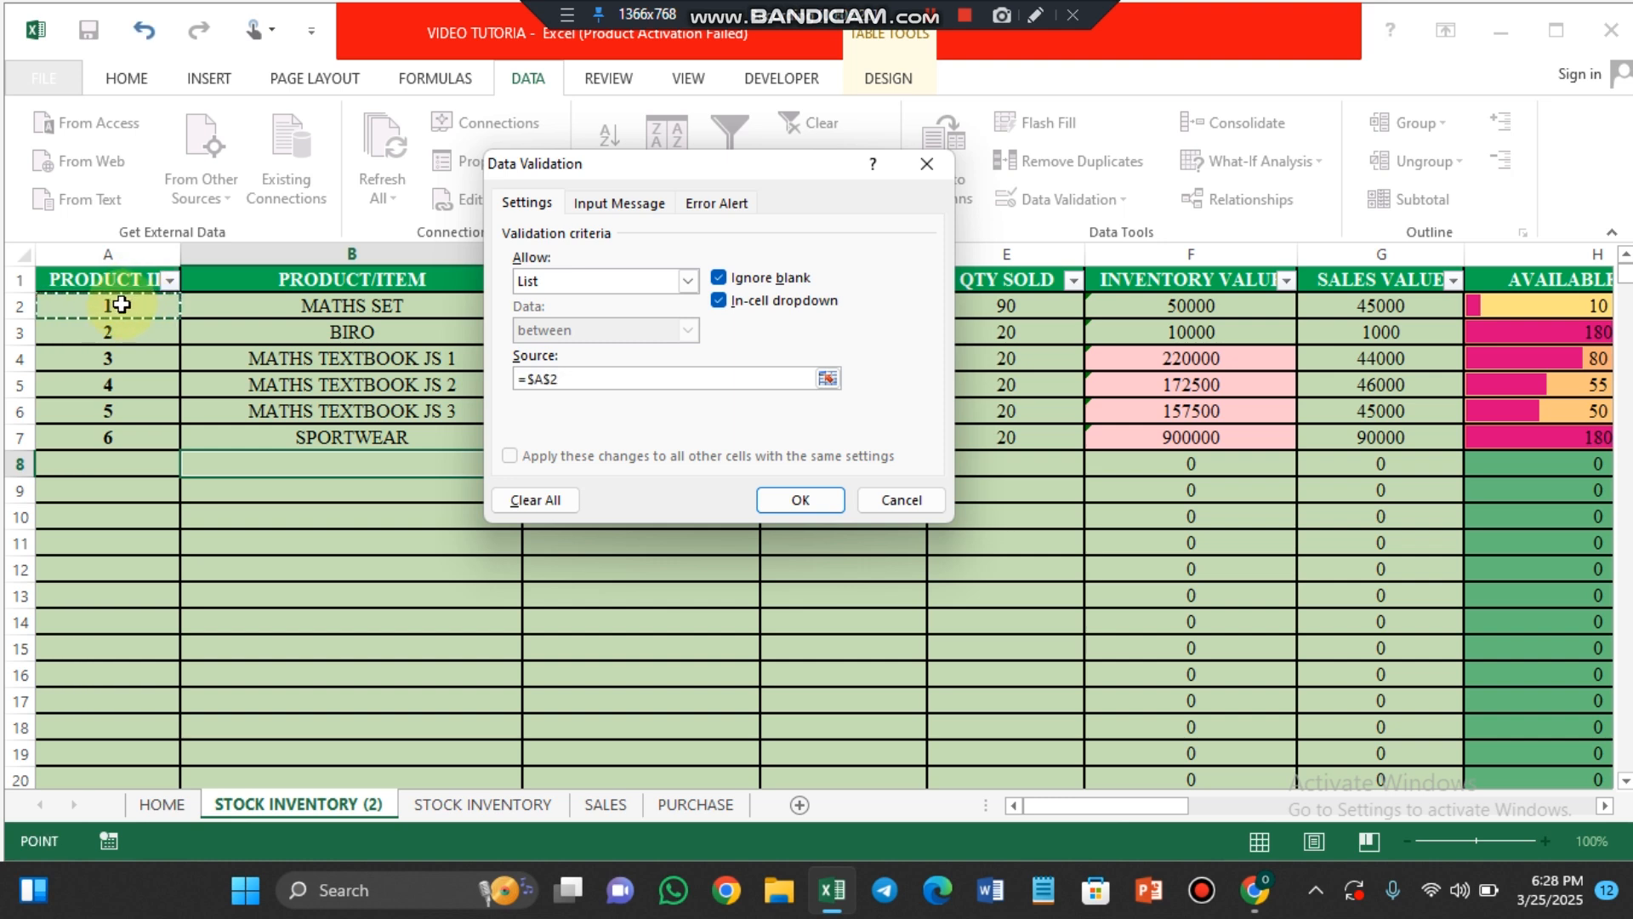
left_click_drag(123, 304, 119, 557)
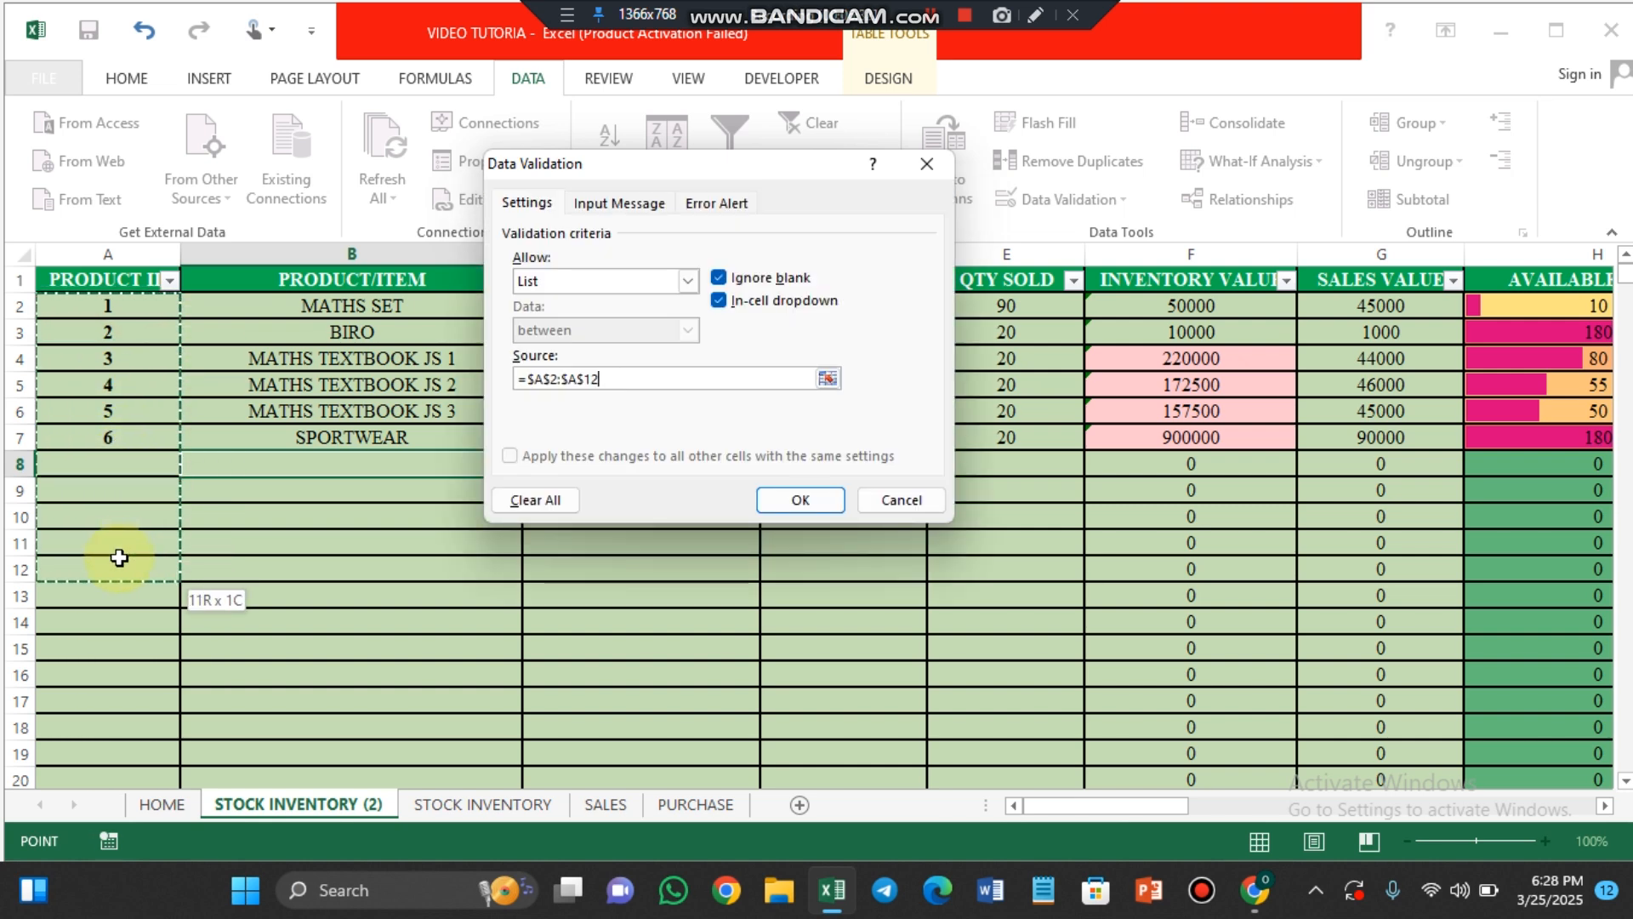
left_click(804, 499)
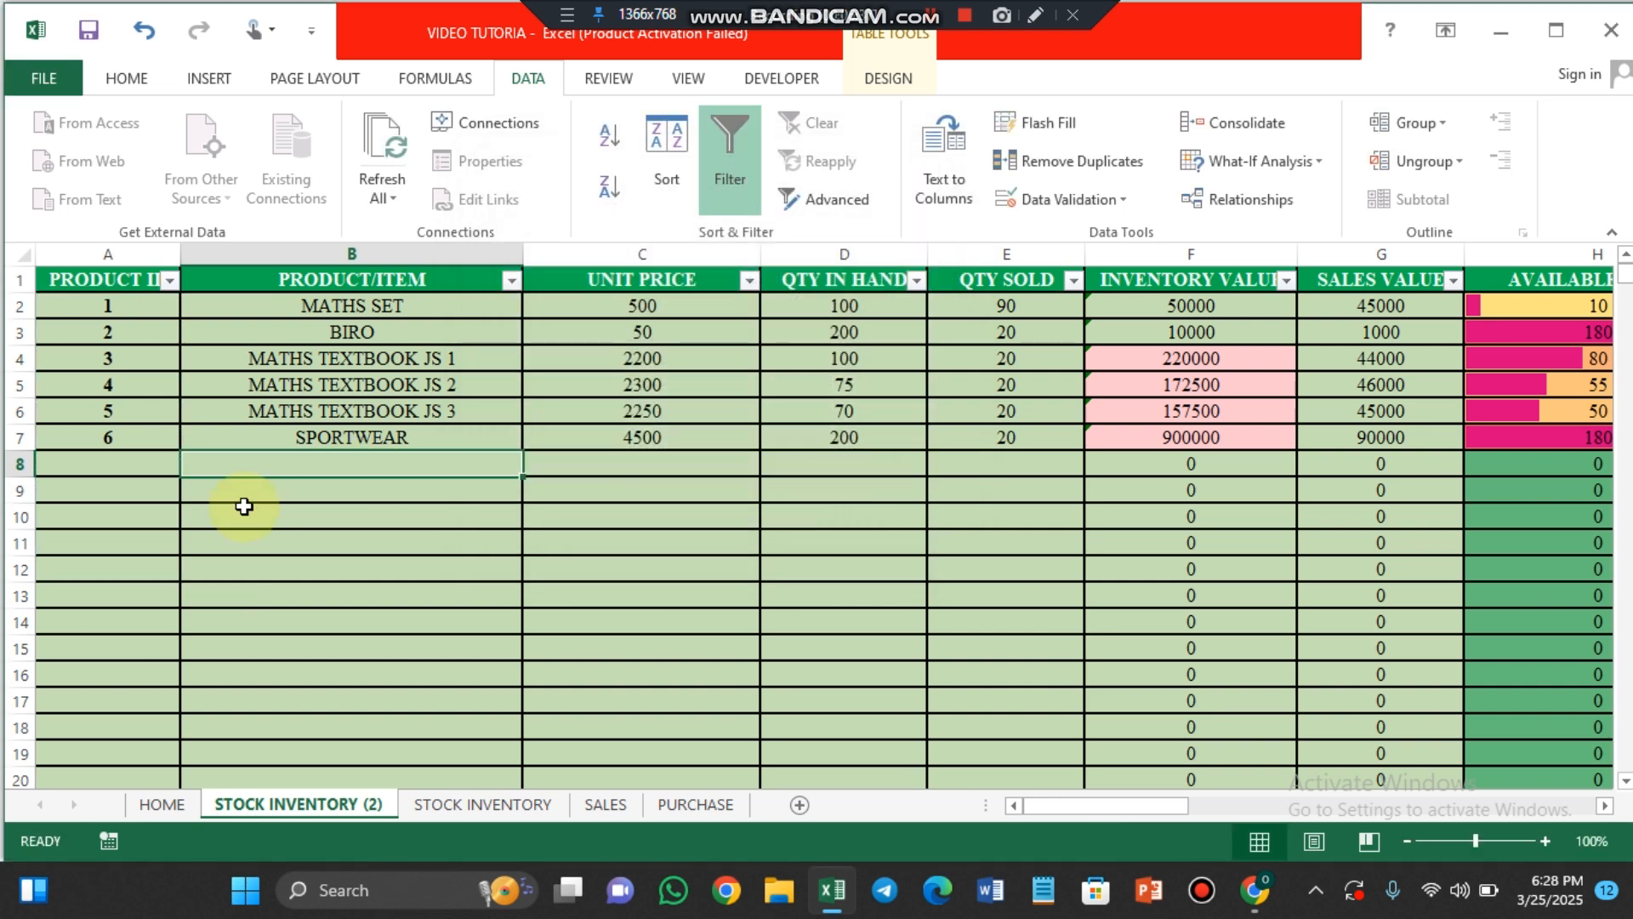
Check the PRODUCT ID cells for a drop-down list and clear all data validation settings from cell A2
left_click(132, 312)
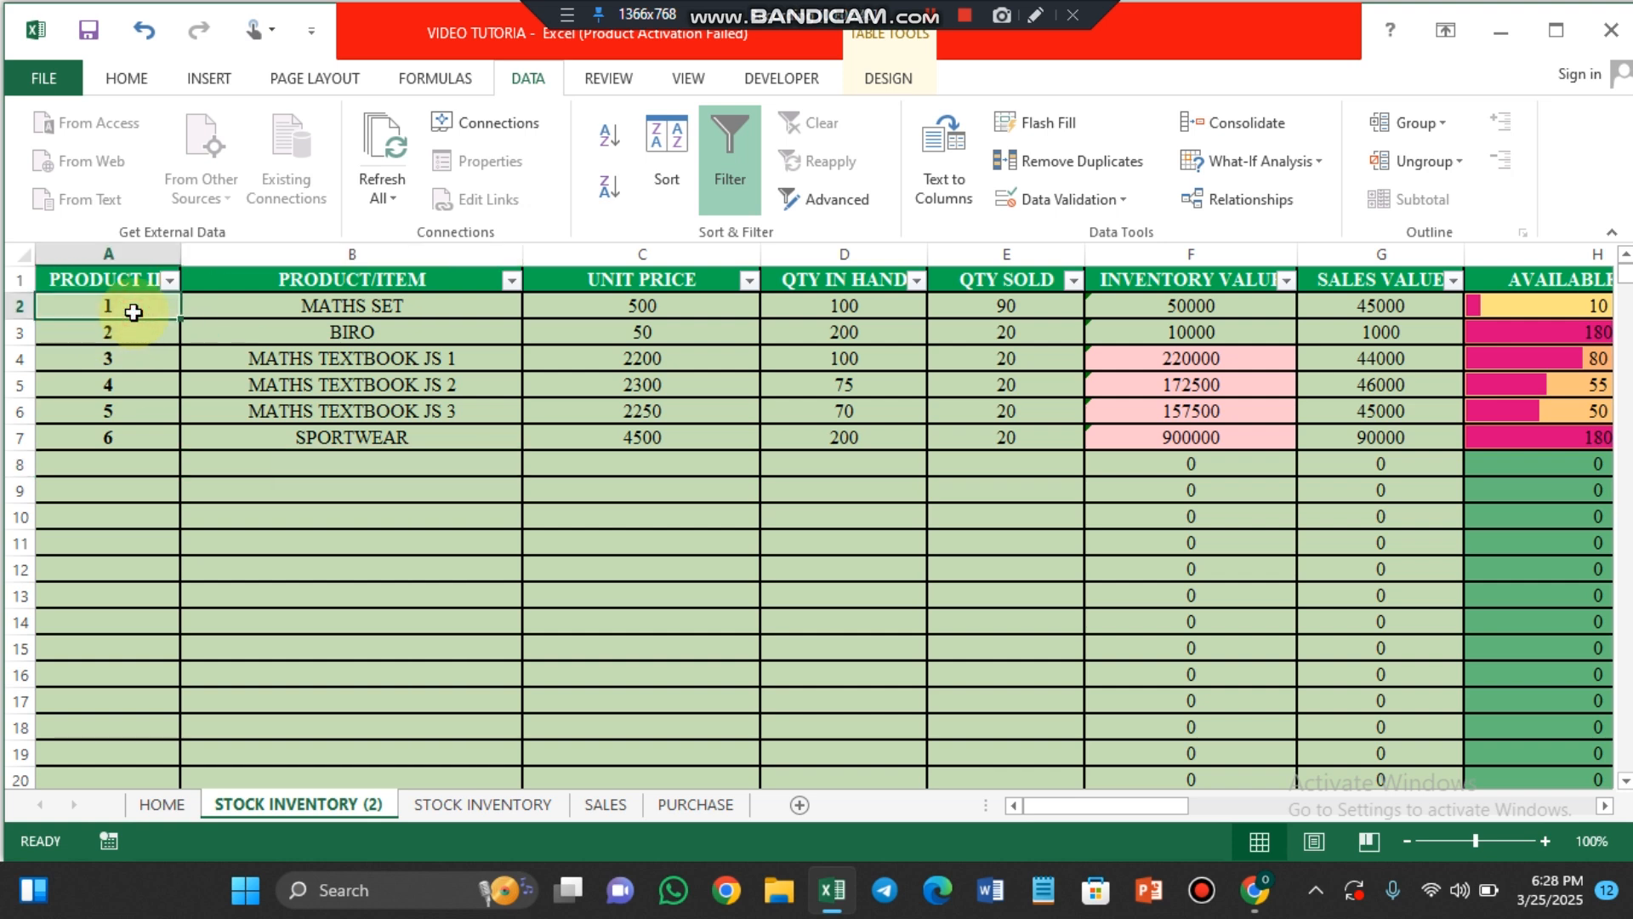
left_click(167, 332)
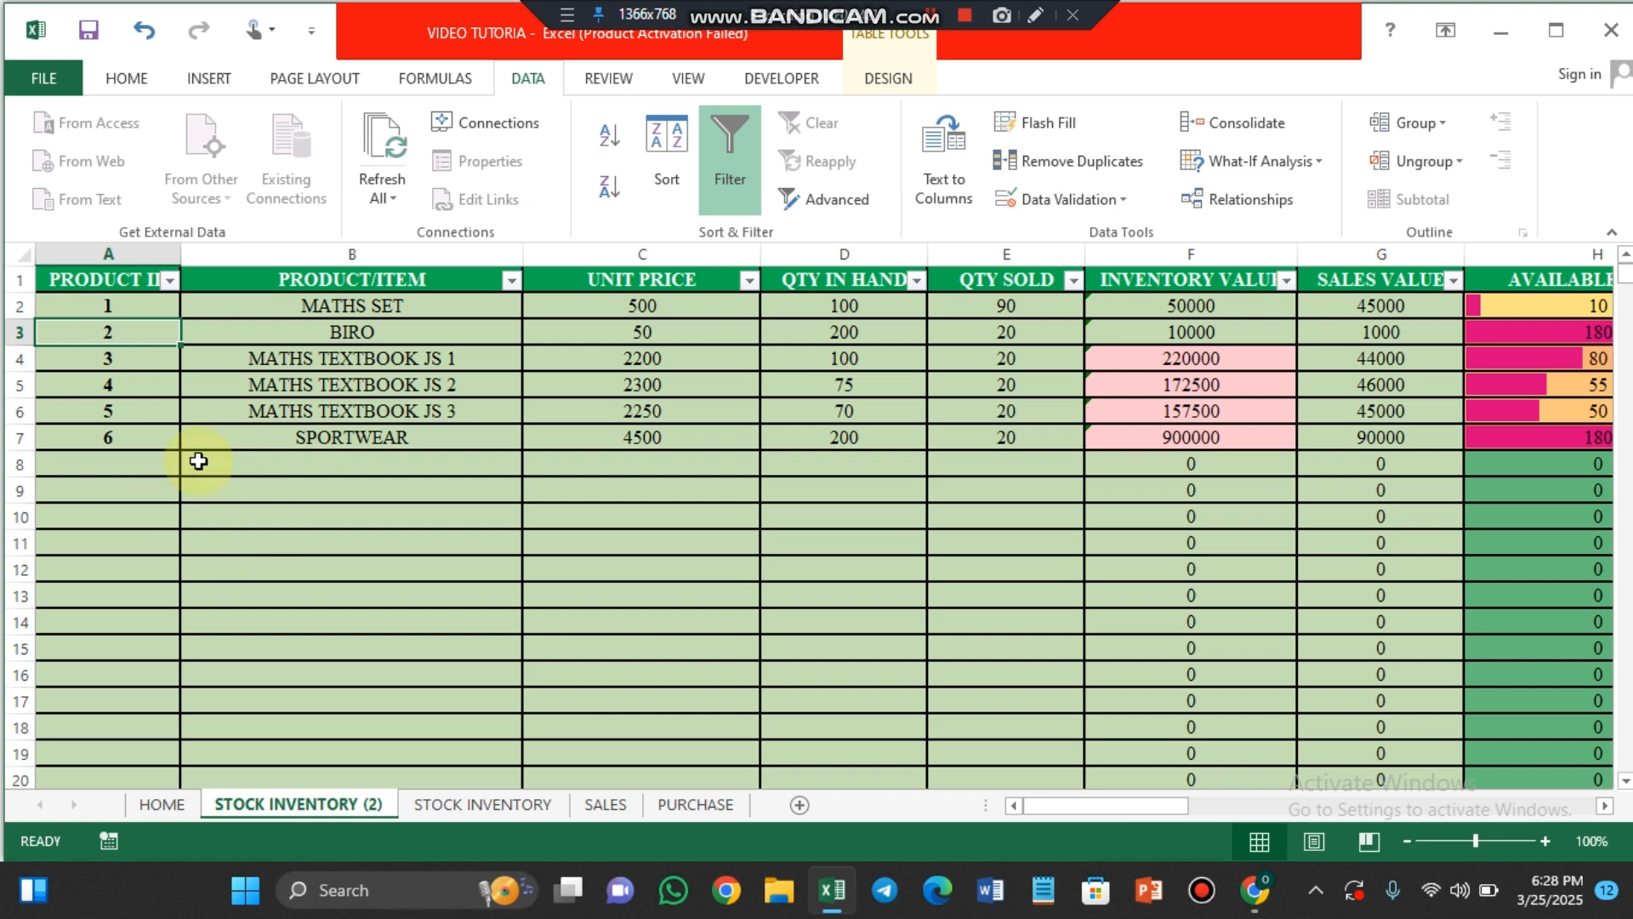
left_click(139, 441)
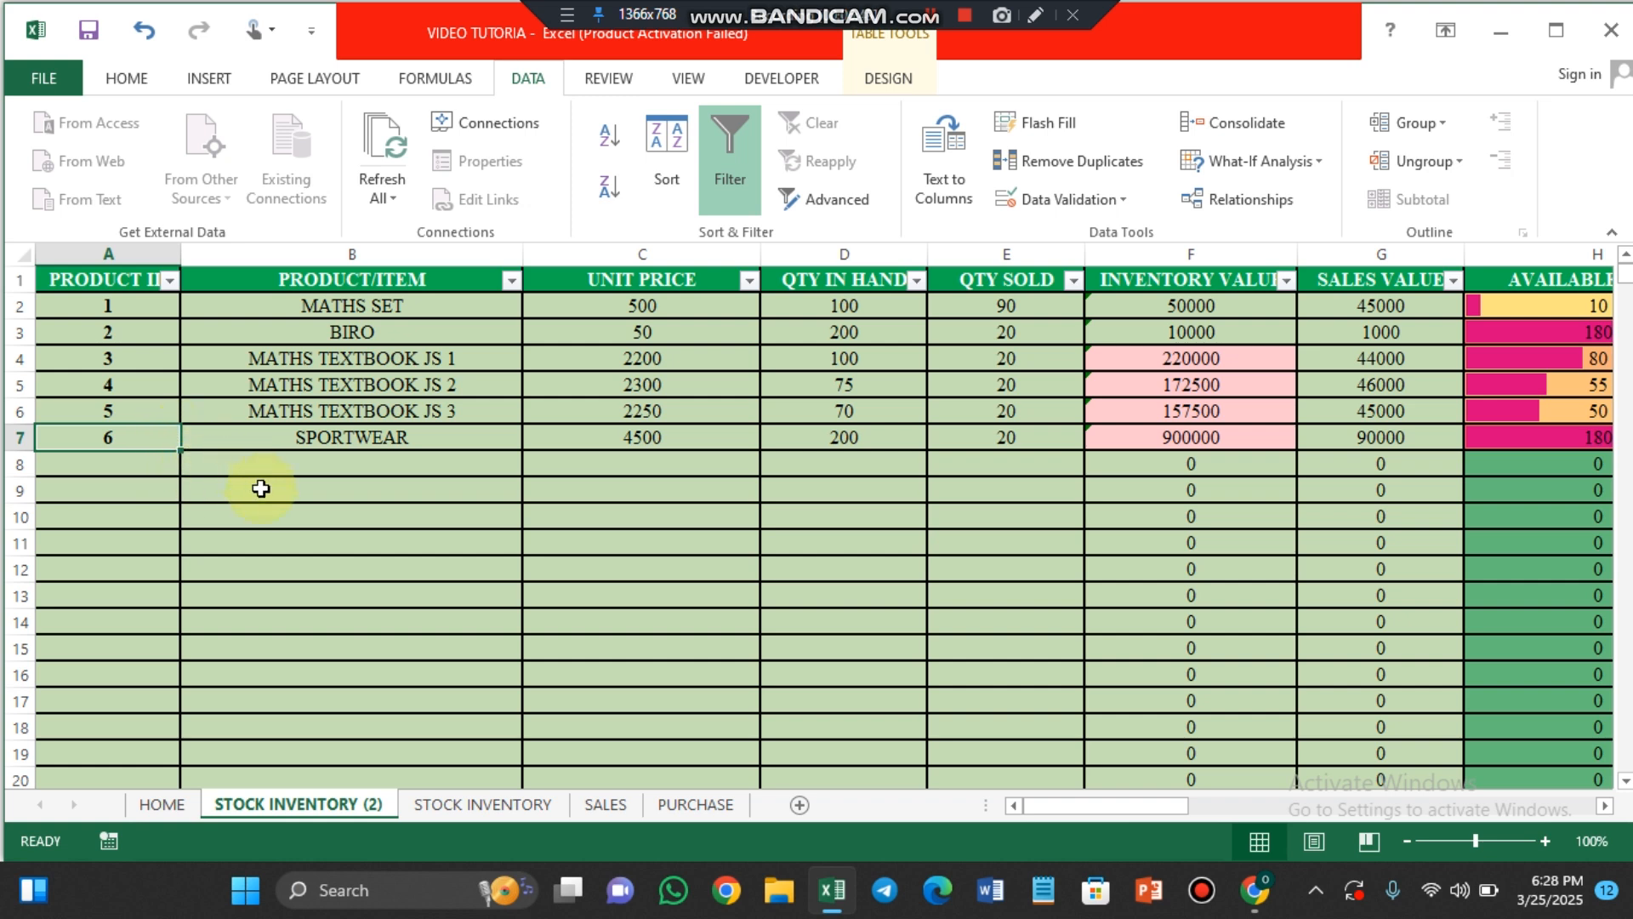
left_click(148, 302)
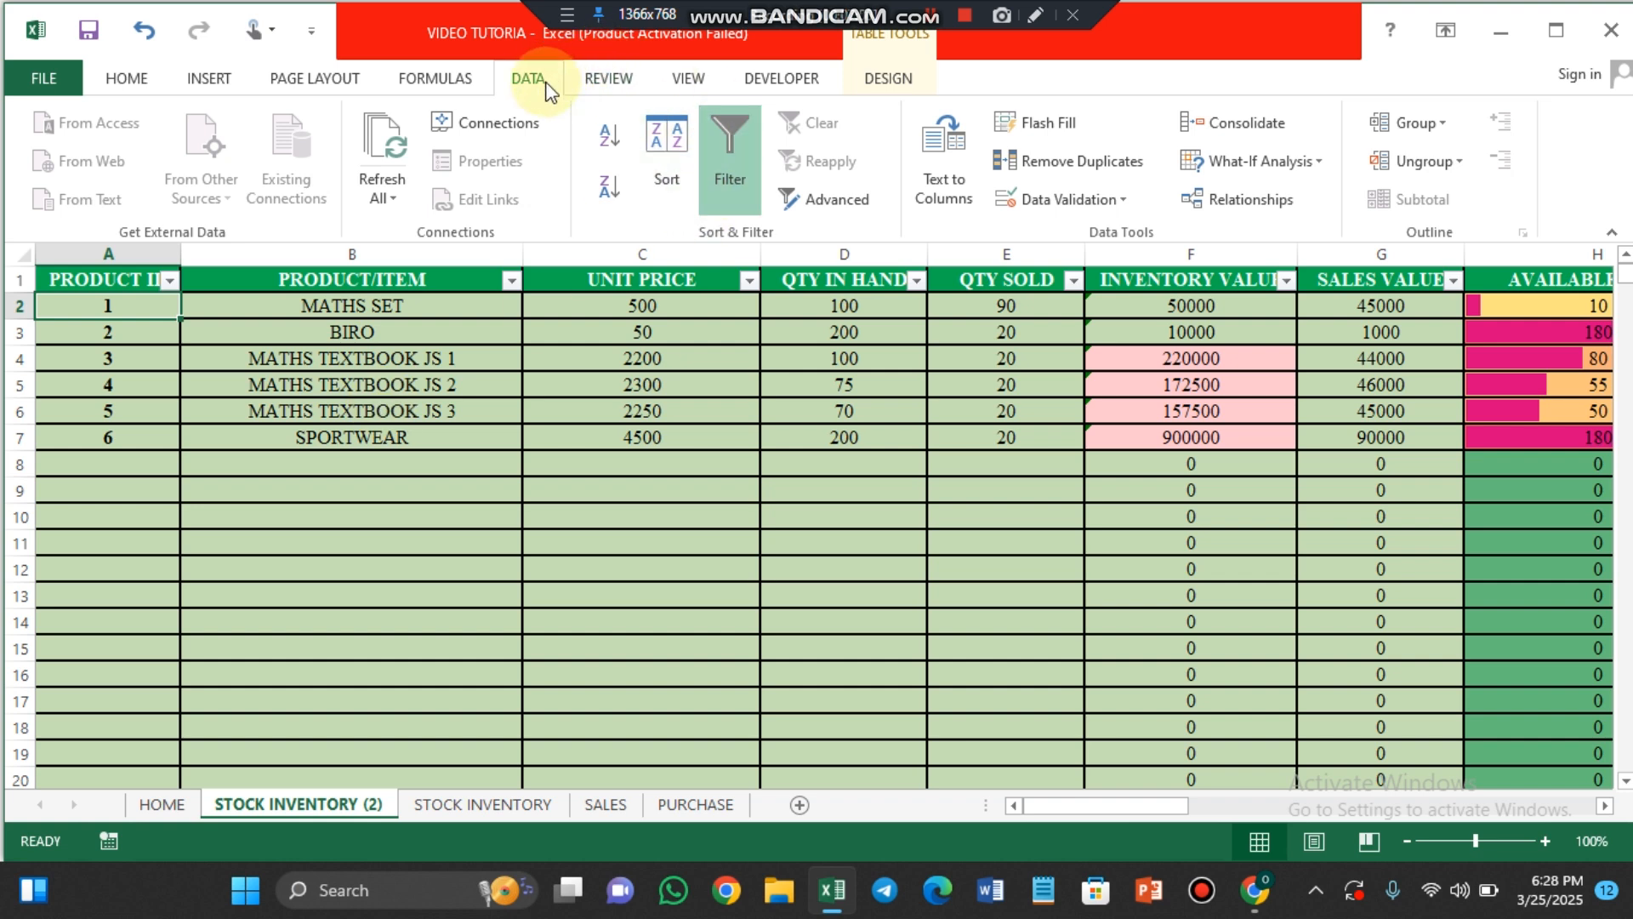
left_click(1125, 202)
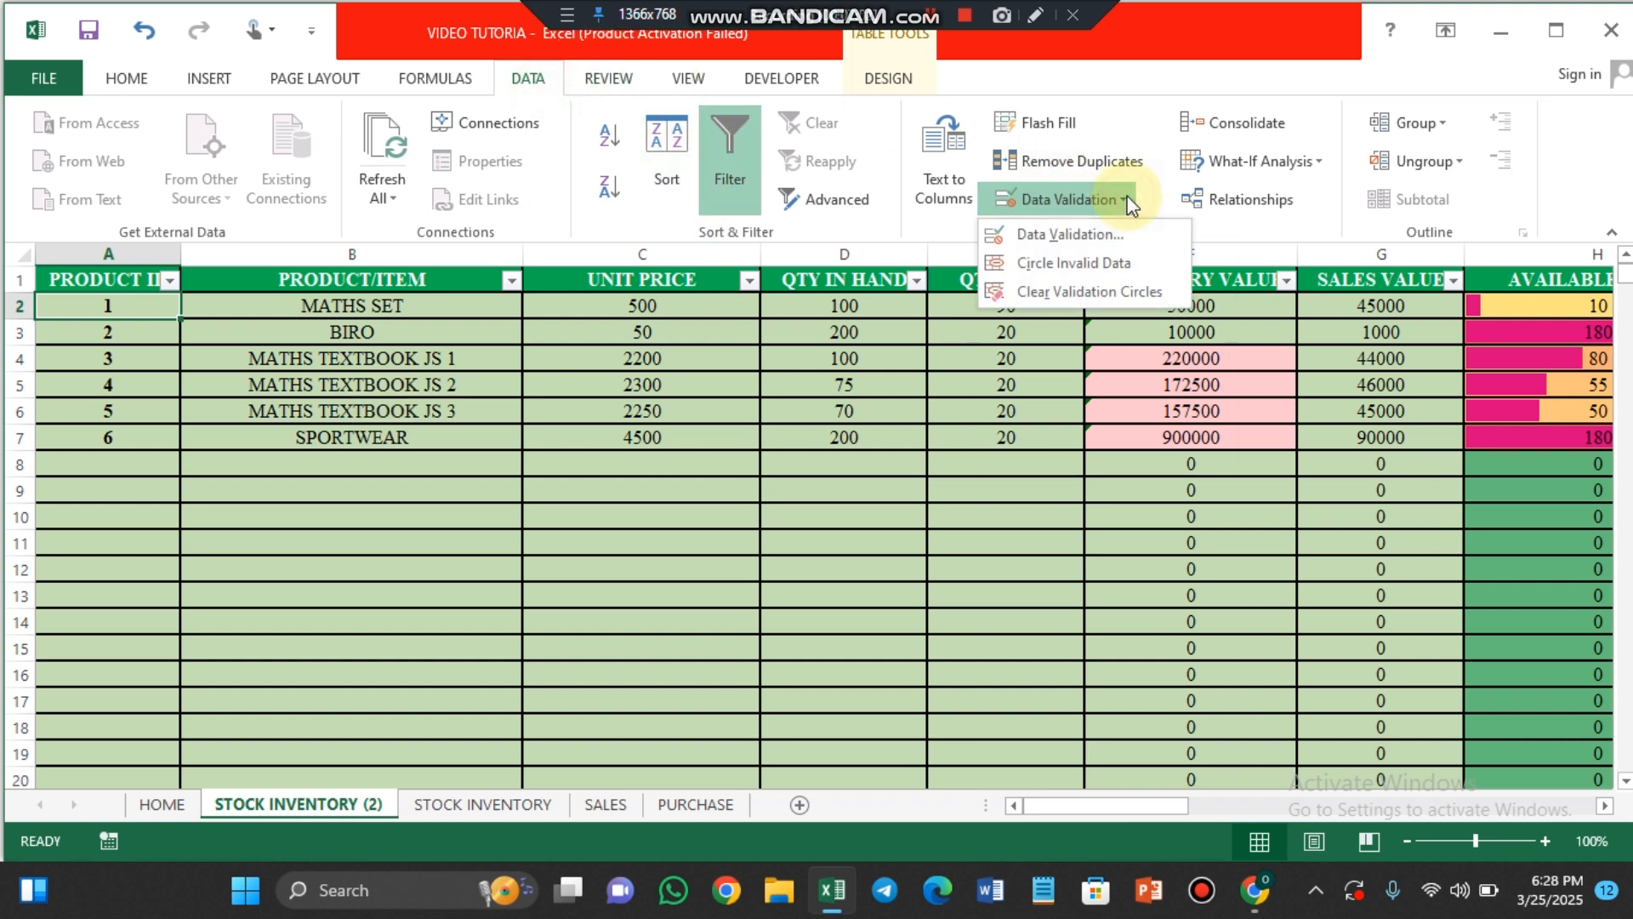
left_click(1068, 234)
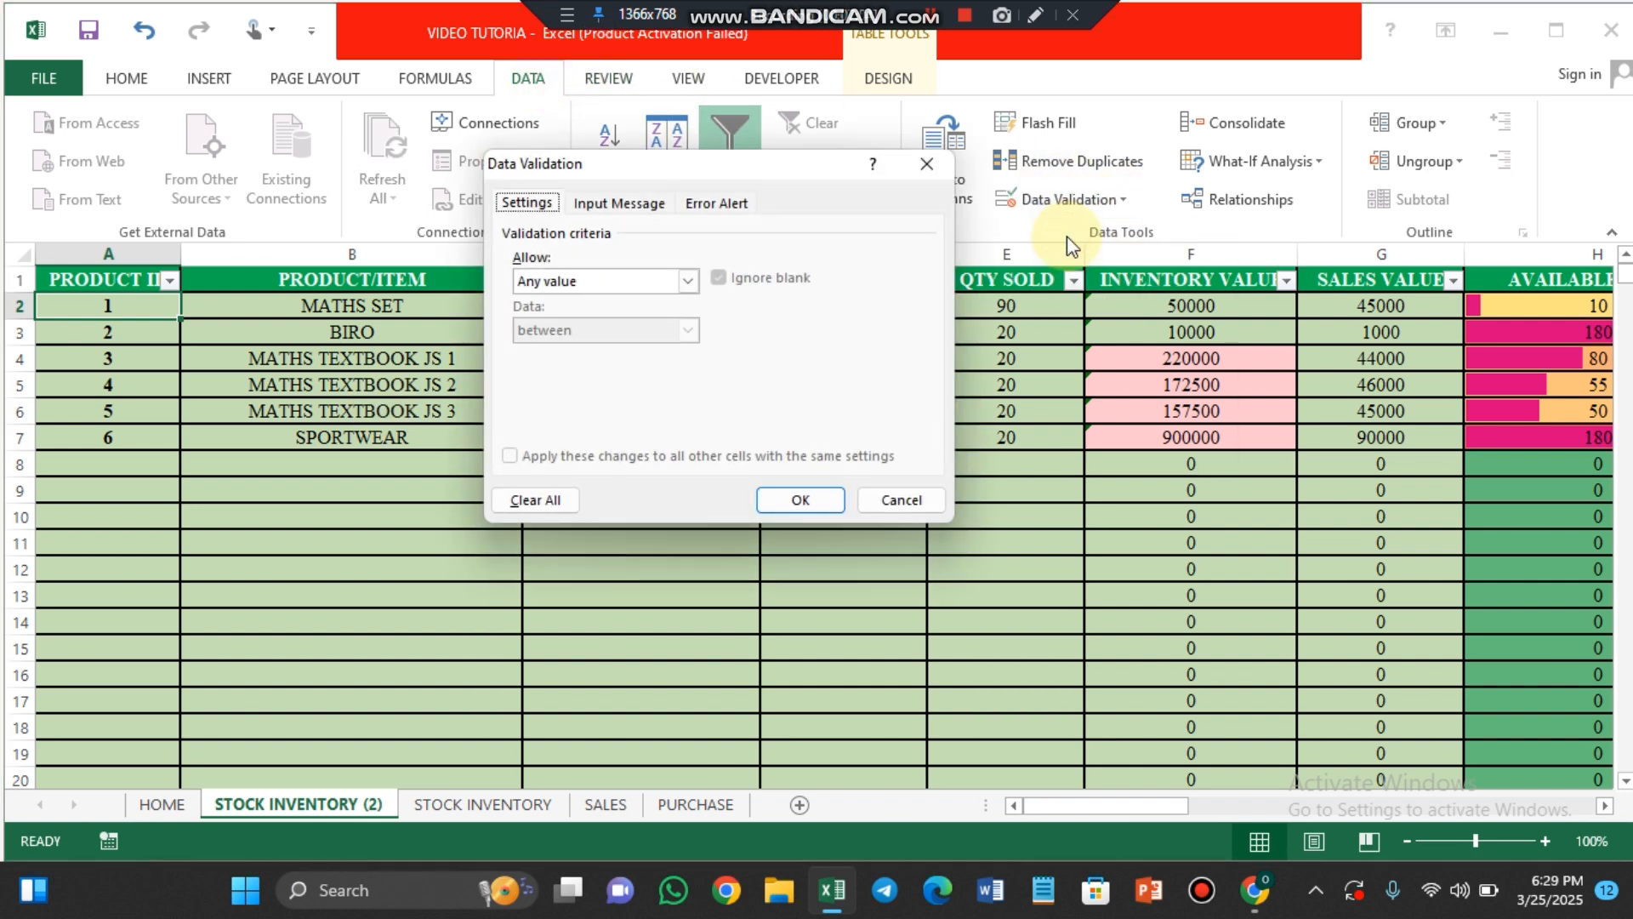
left_click(541, 504)
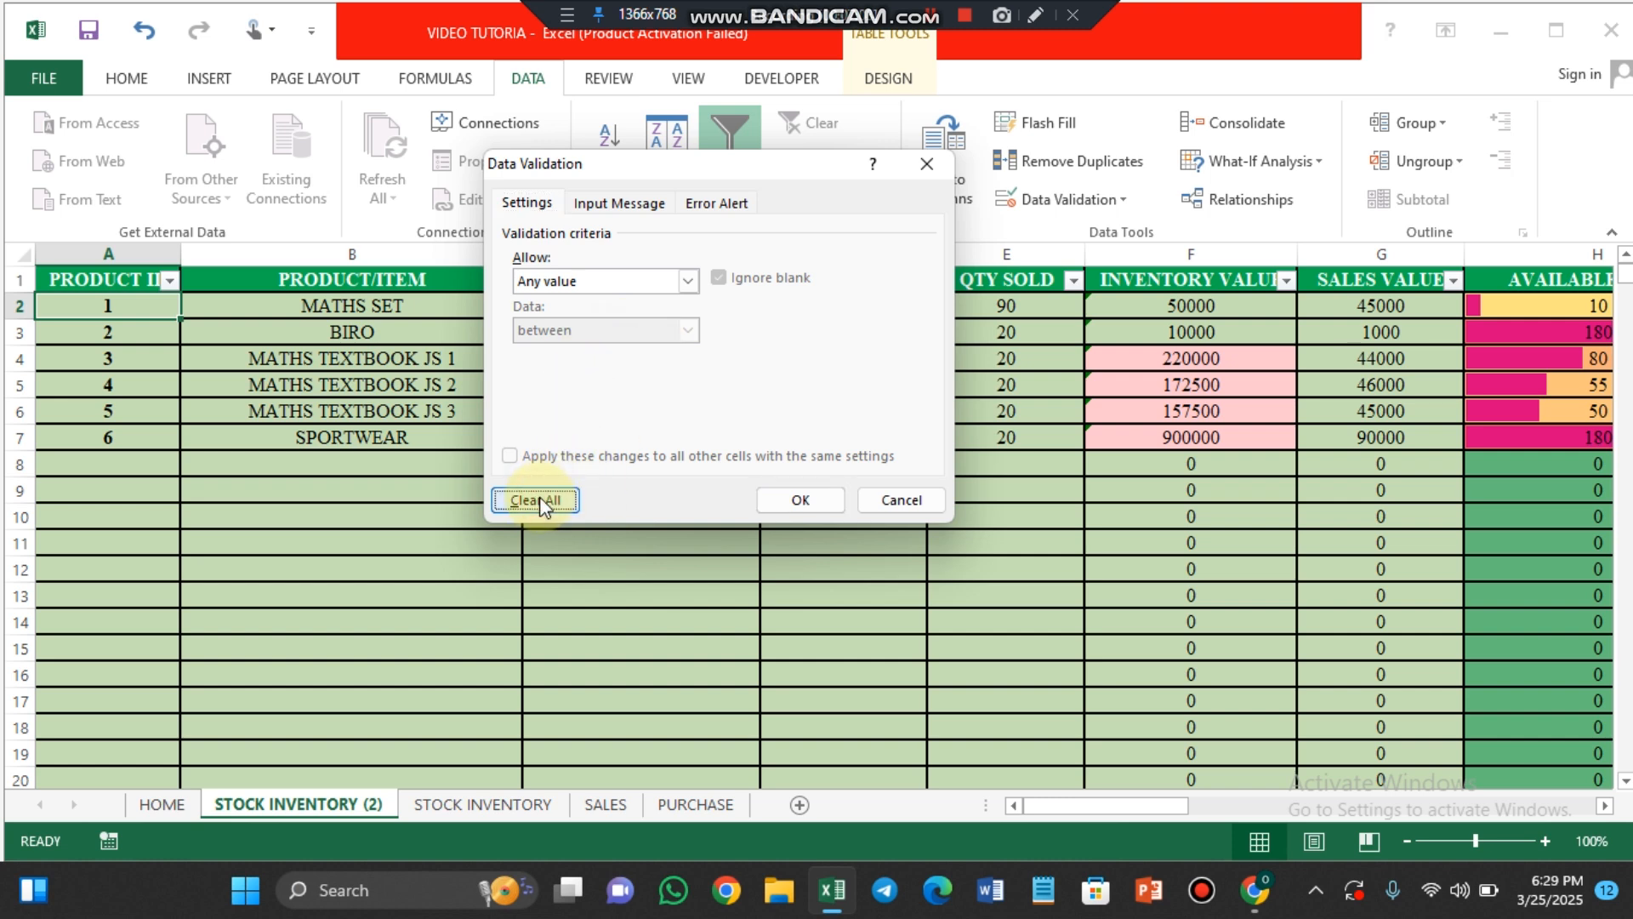
left_click(793, 502)
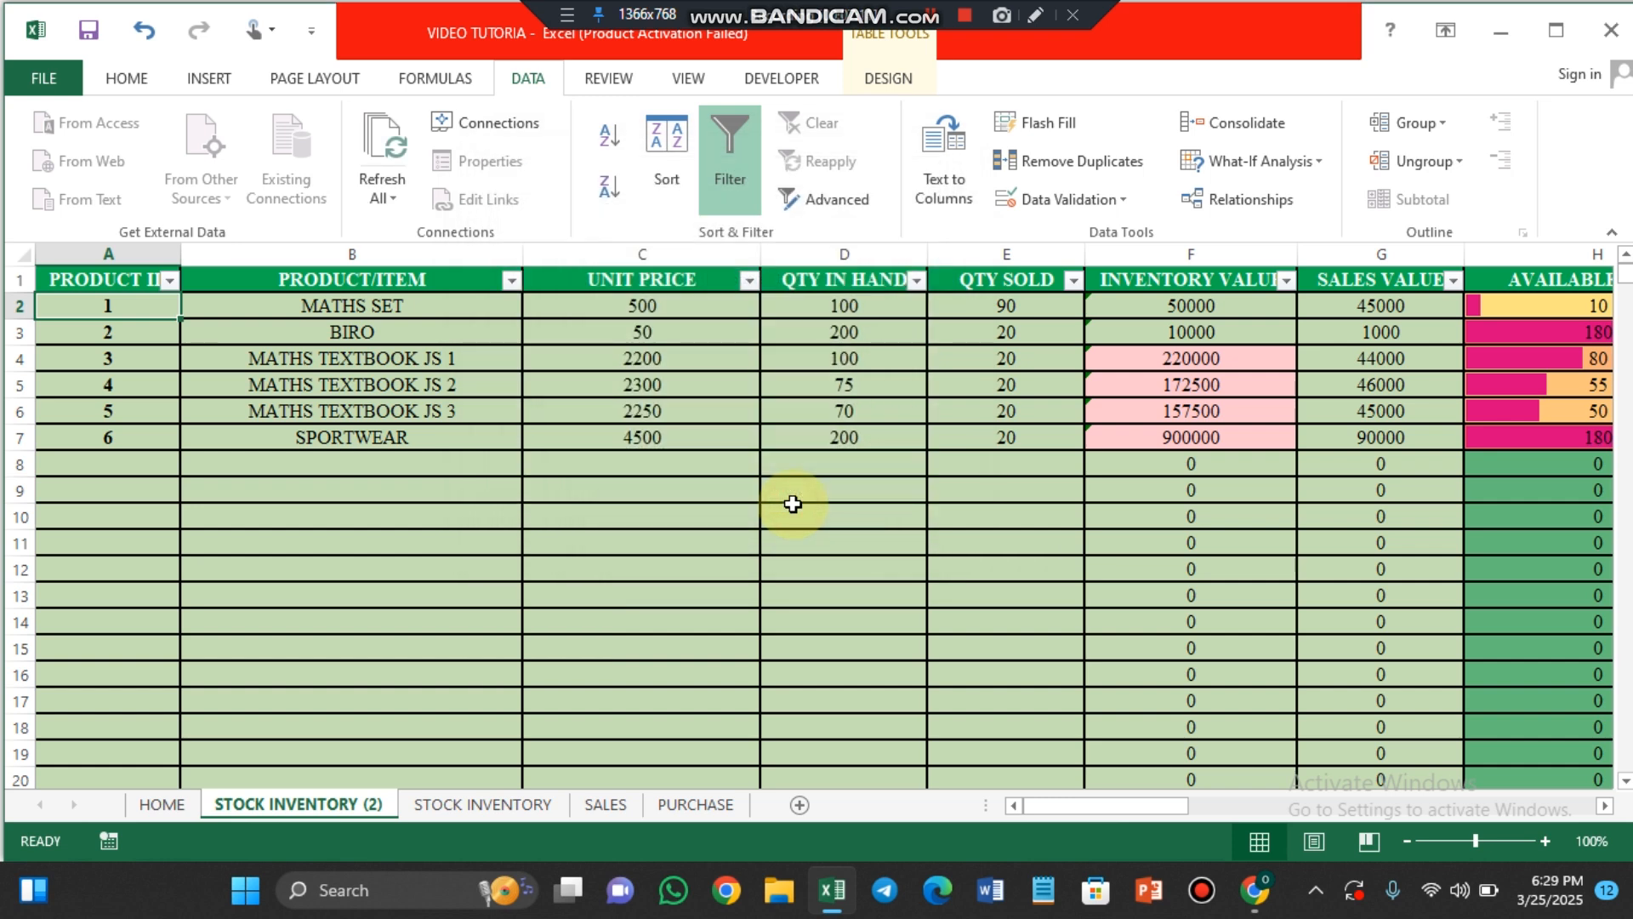
Enter "S/ID" in cell C6 under Column3 on the SALES sheet
left_click(604, 805)
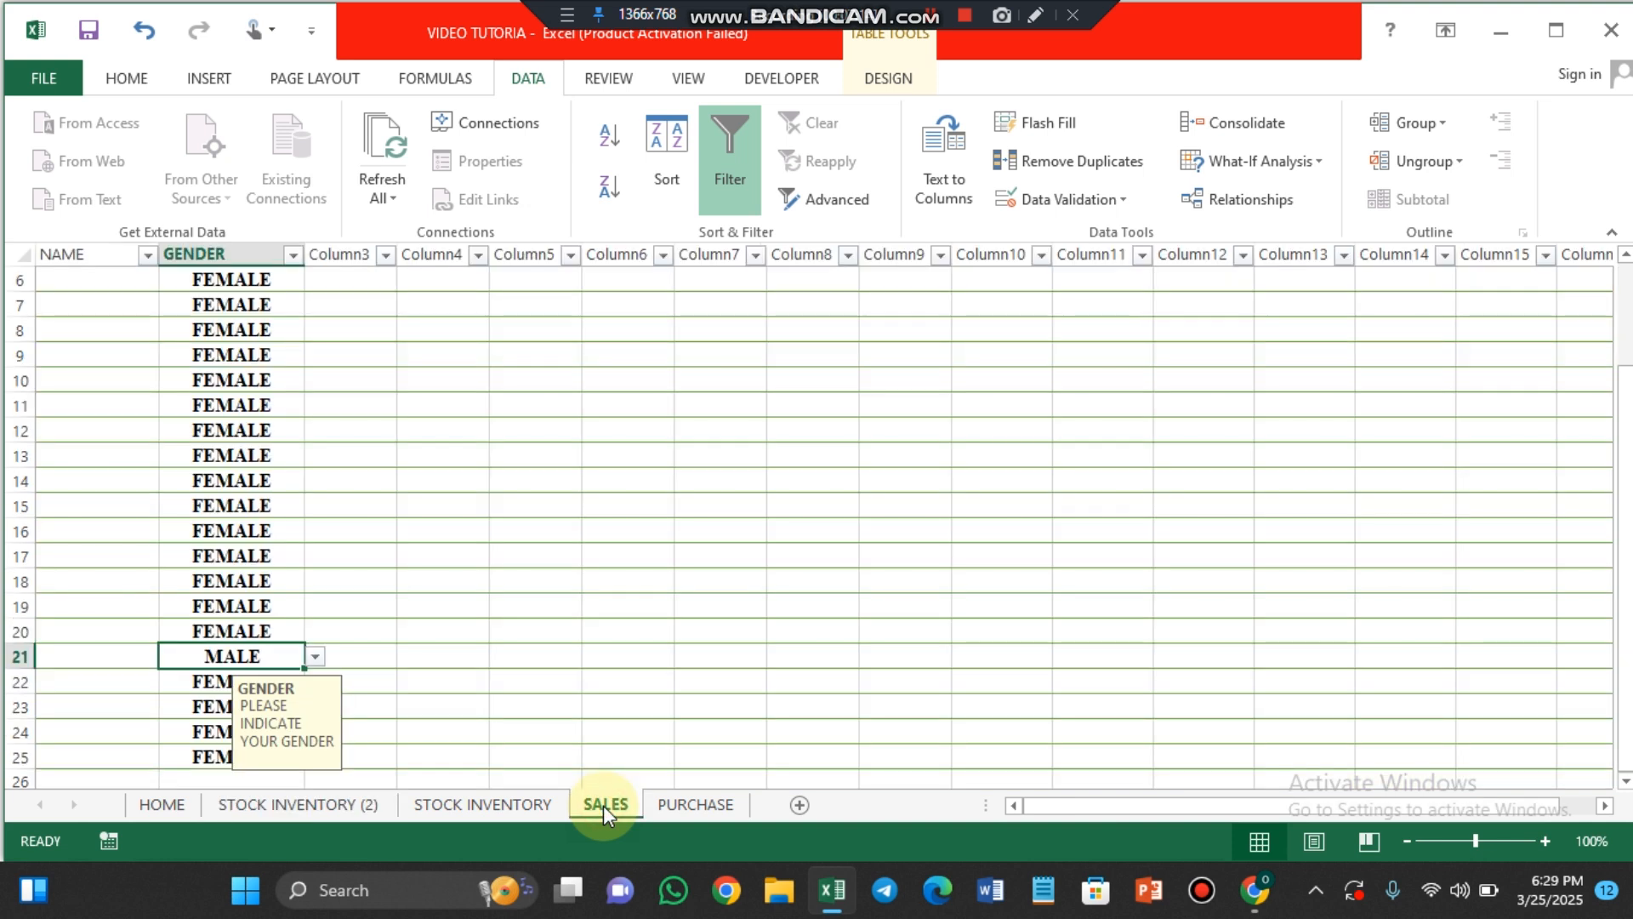
left_click(345, 281)
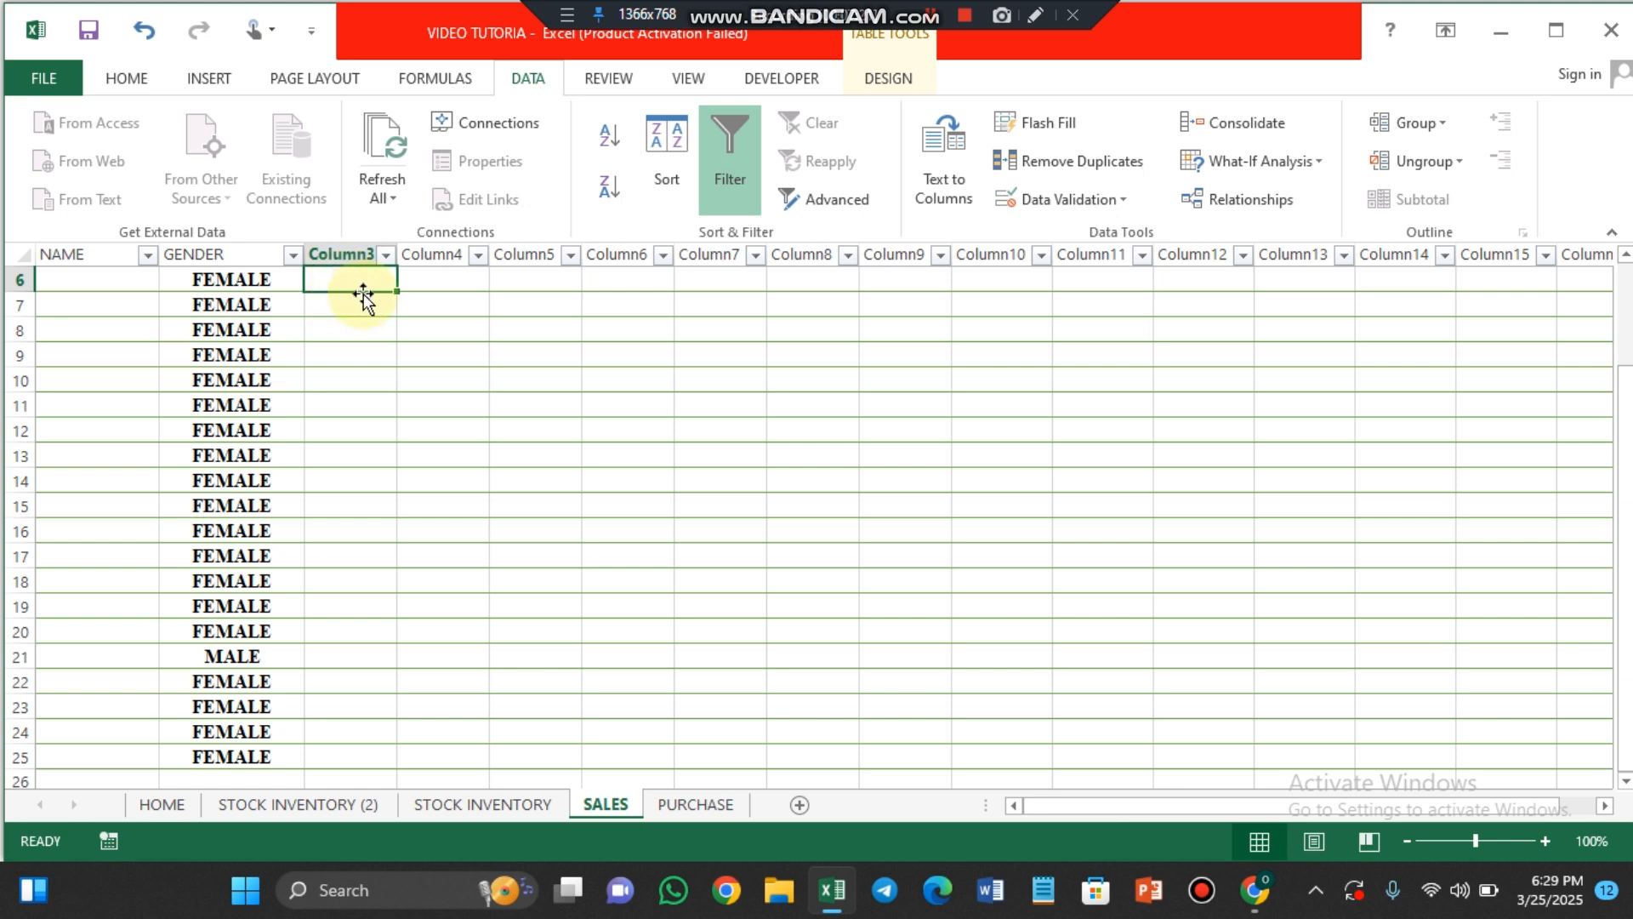
type("S/ID")
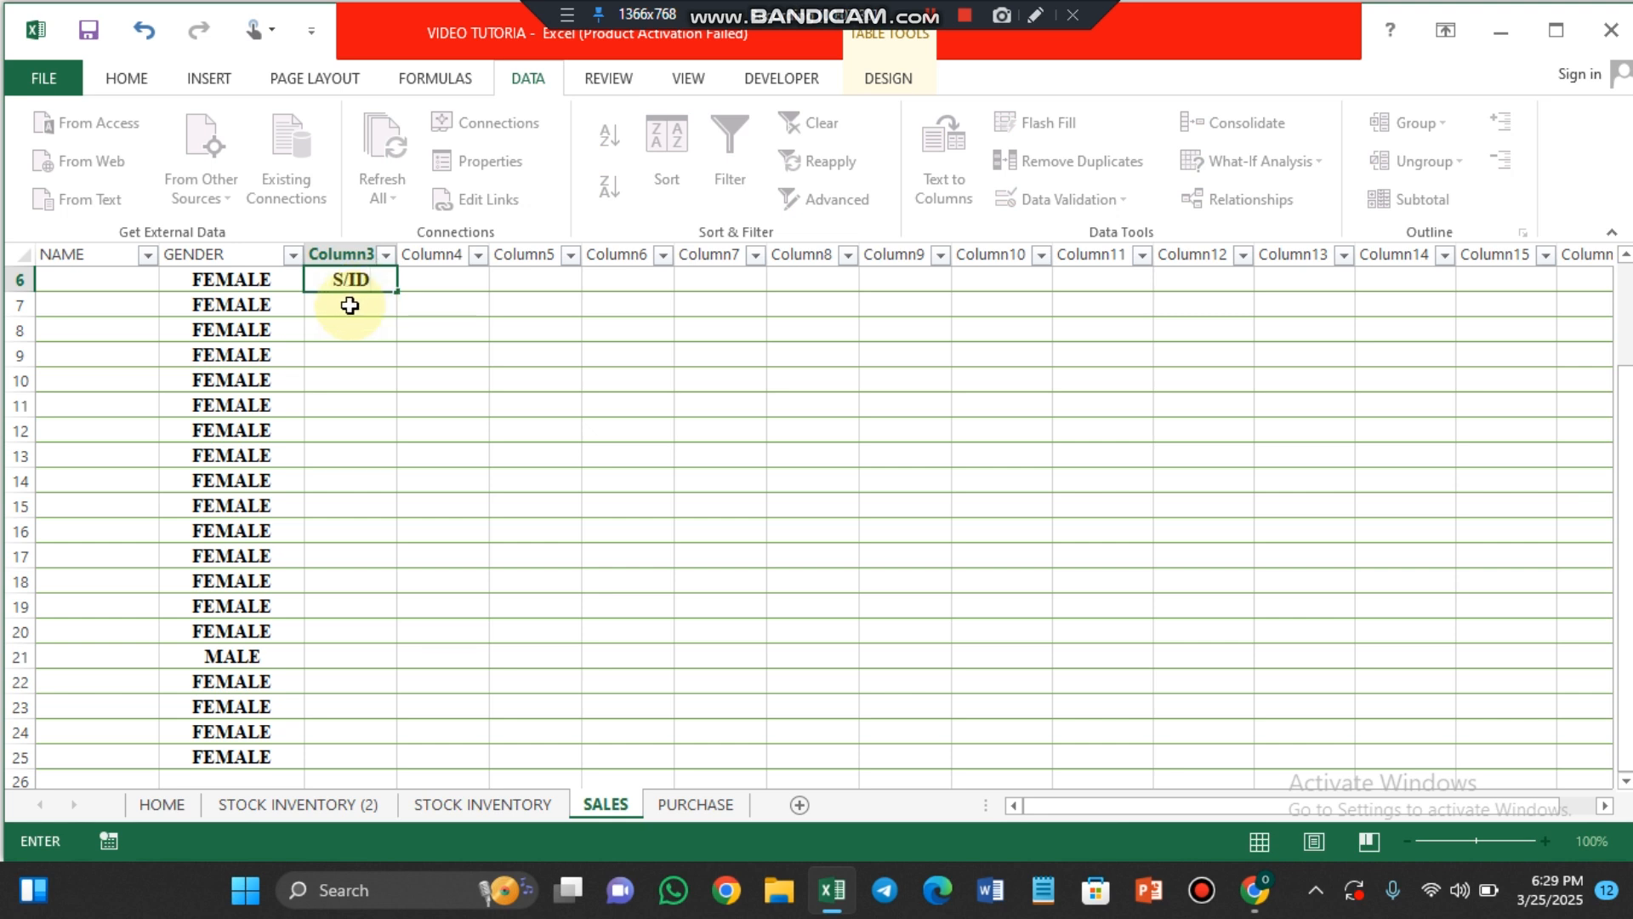
left_click(349, 304)
left_click(350, 280)
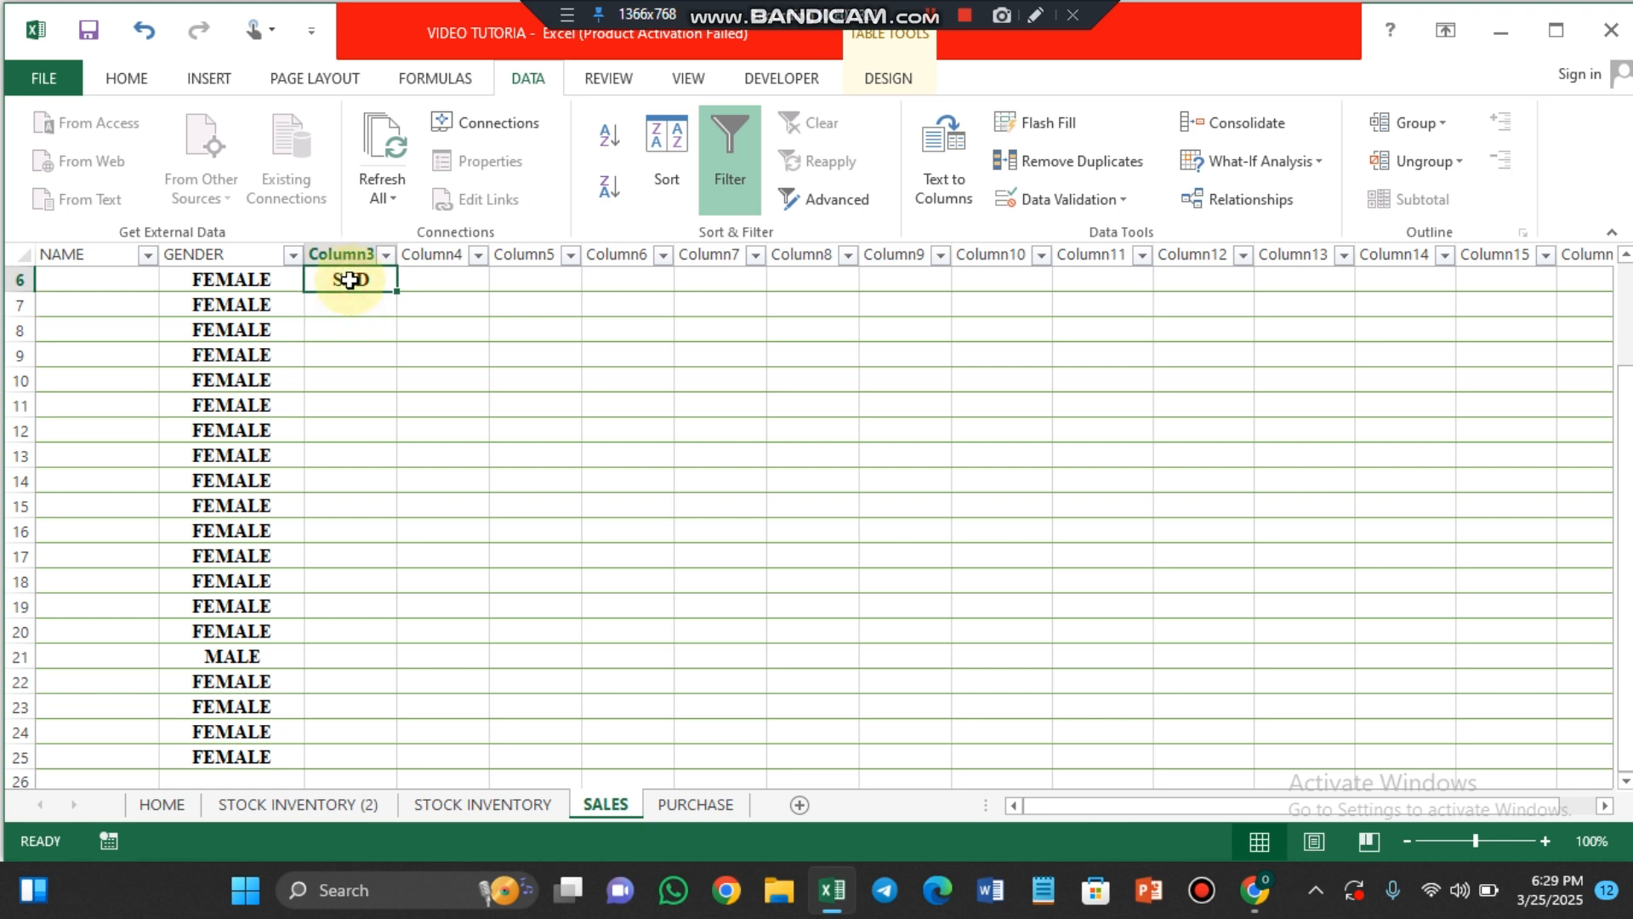
key("ctrl+c")
left_click(344, 255)
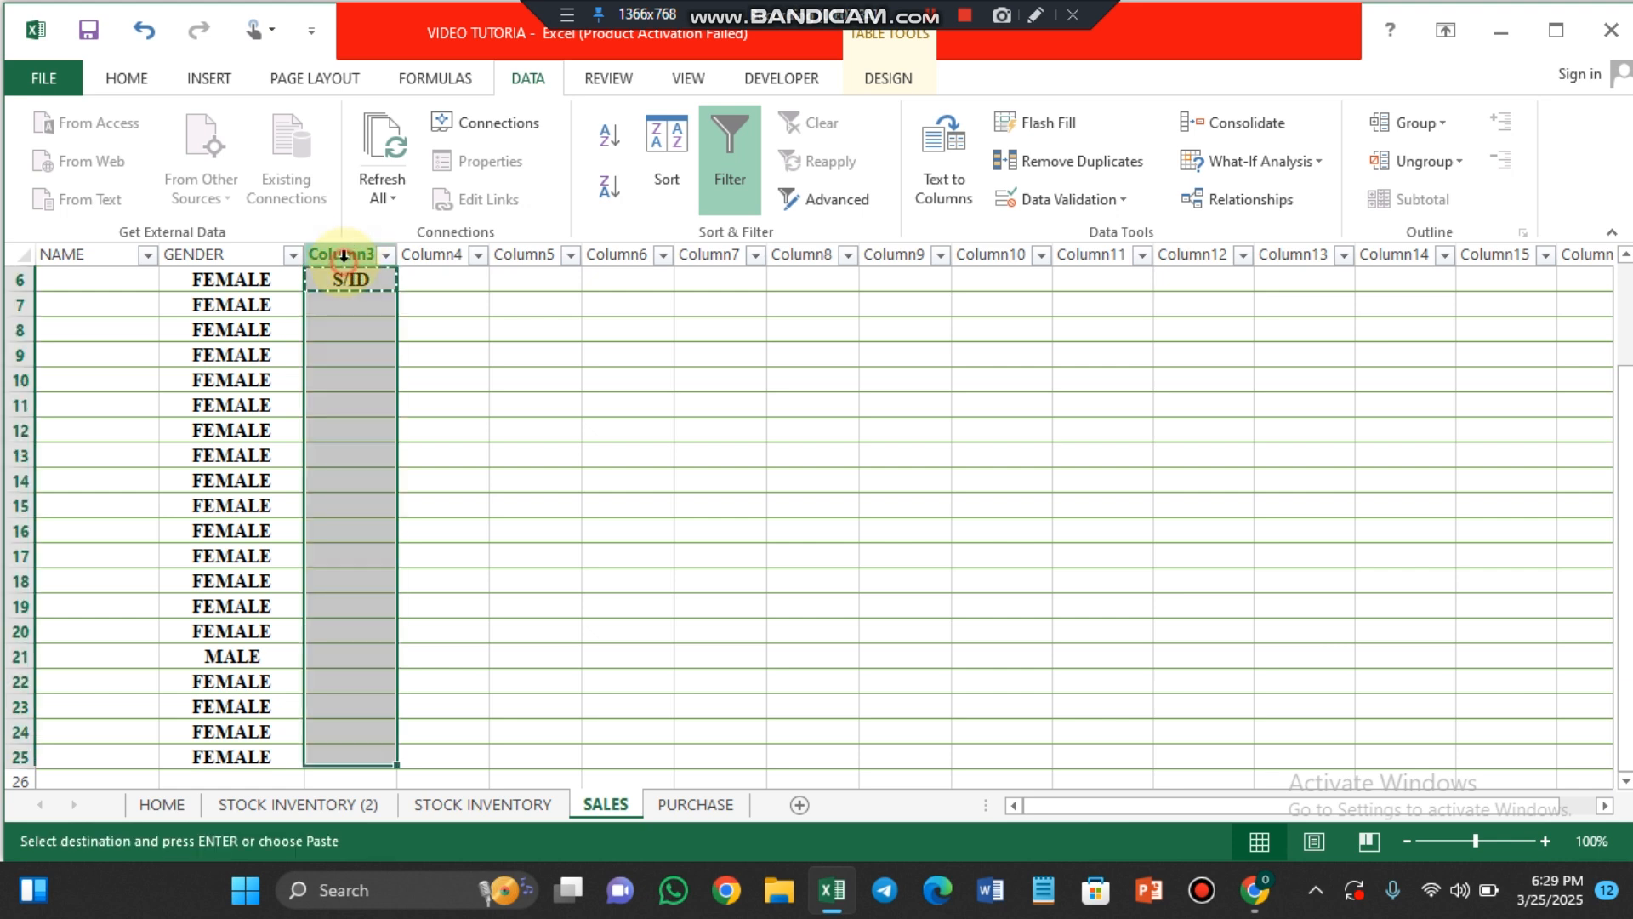
left_click(347, 254)
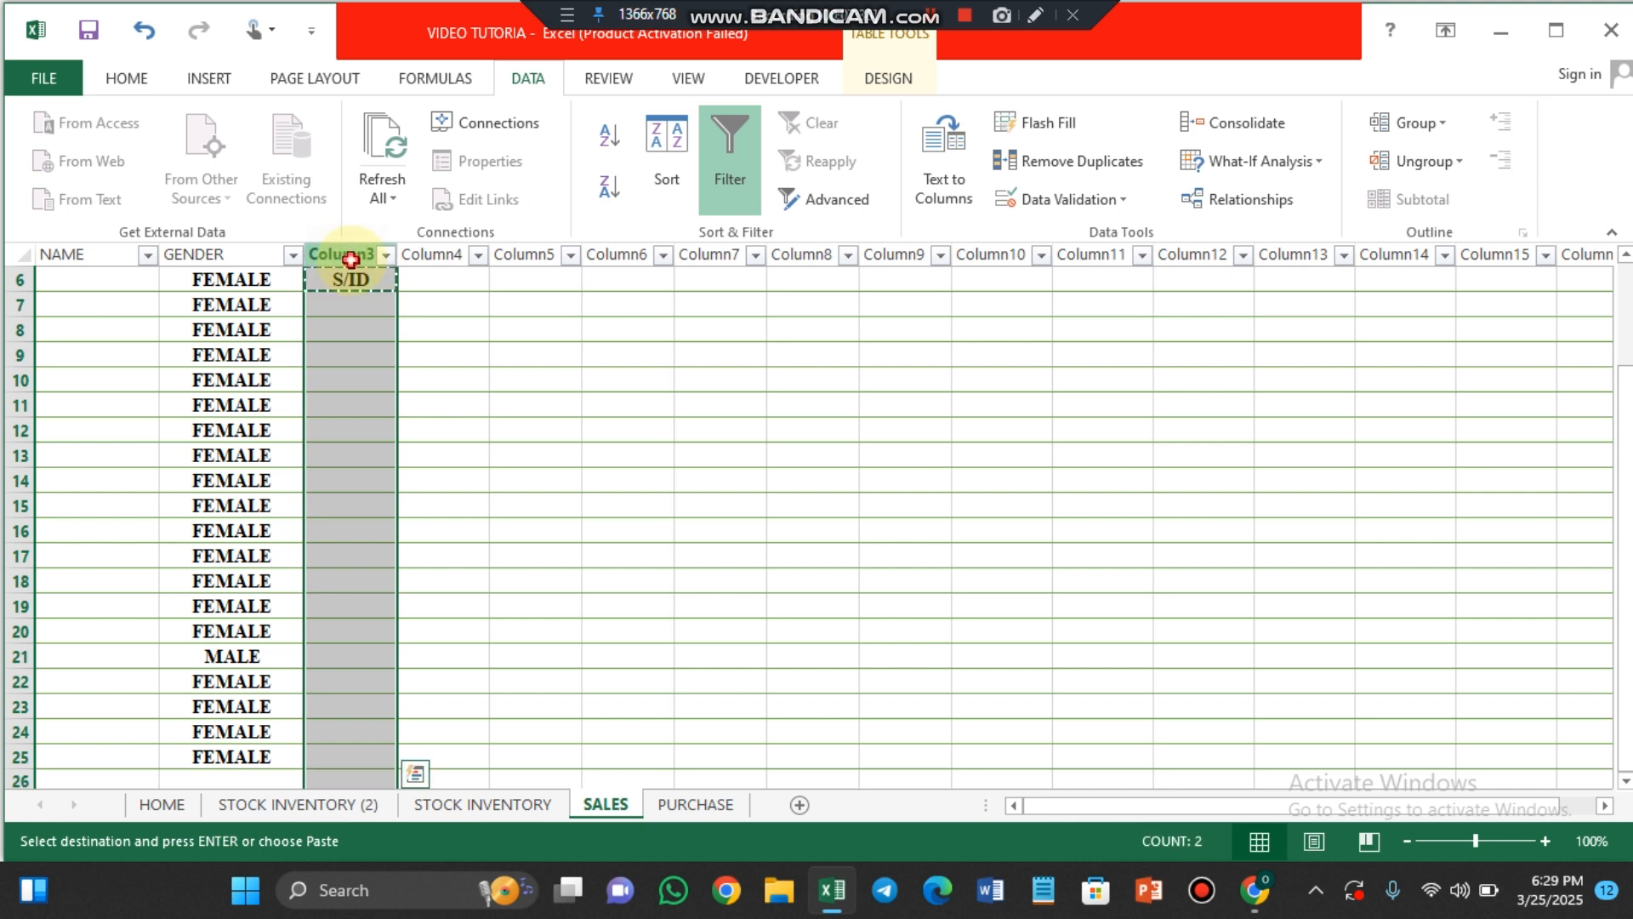
left_click(363, 305)
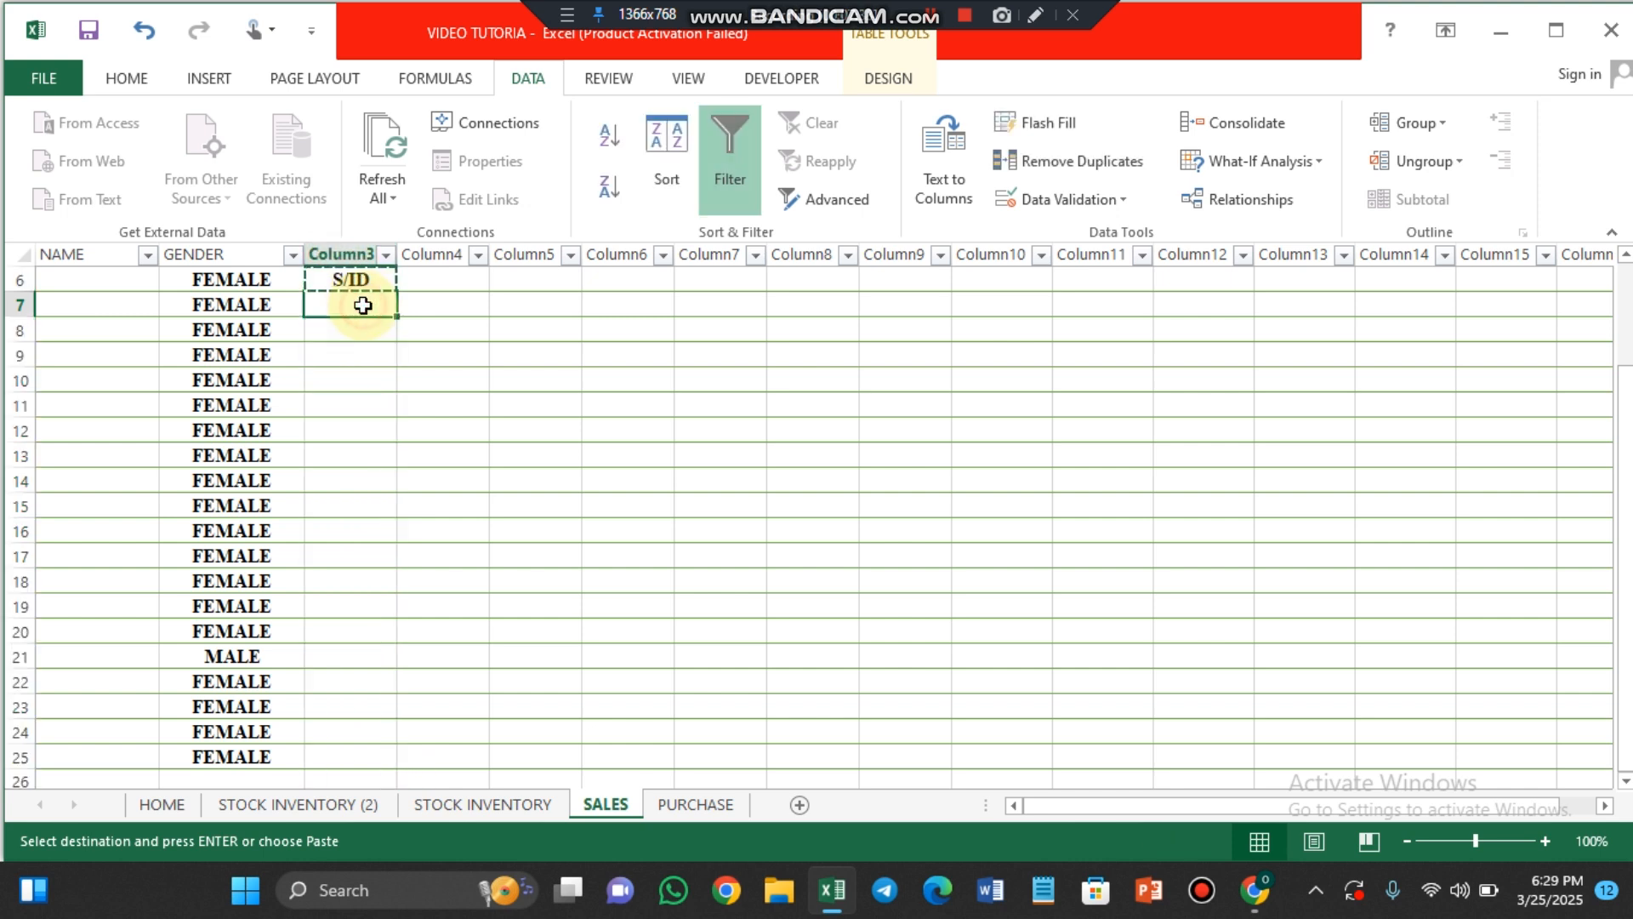
left_click(345, 254)
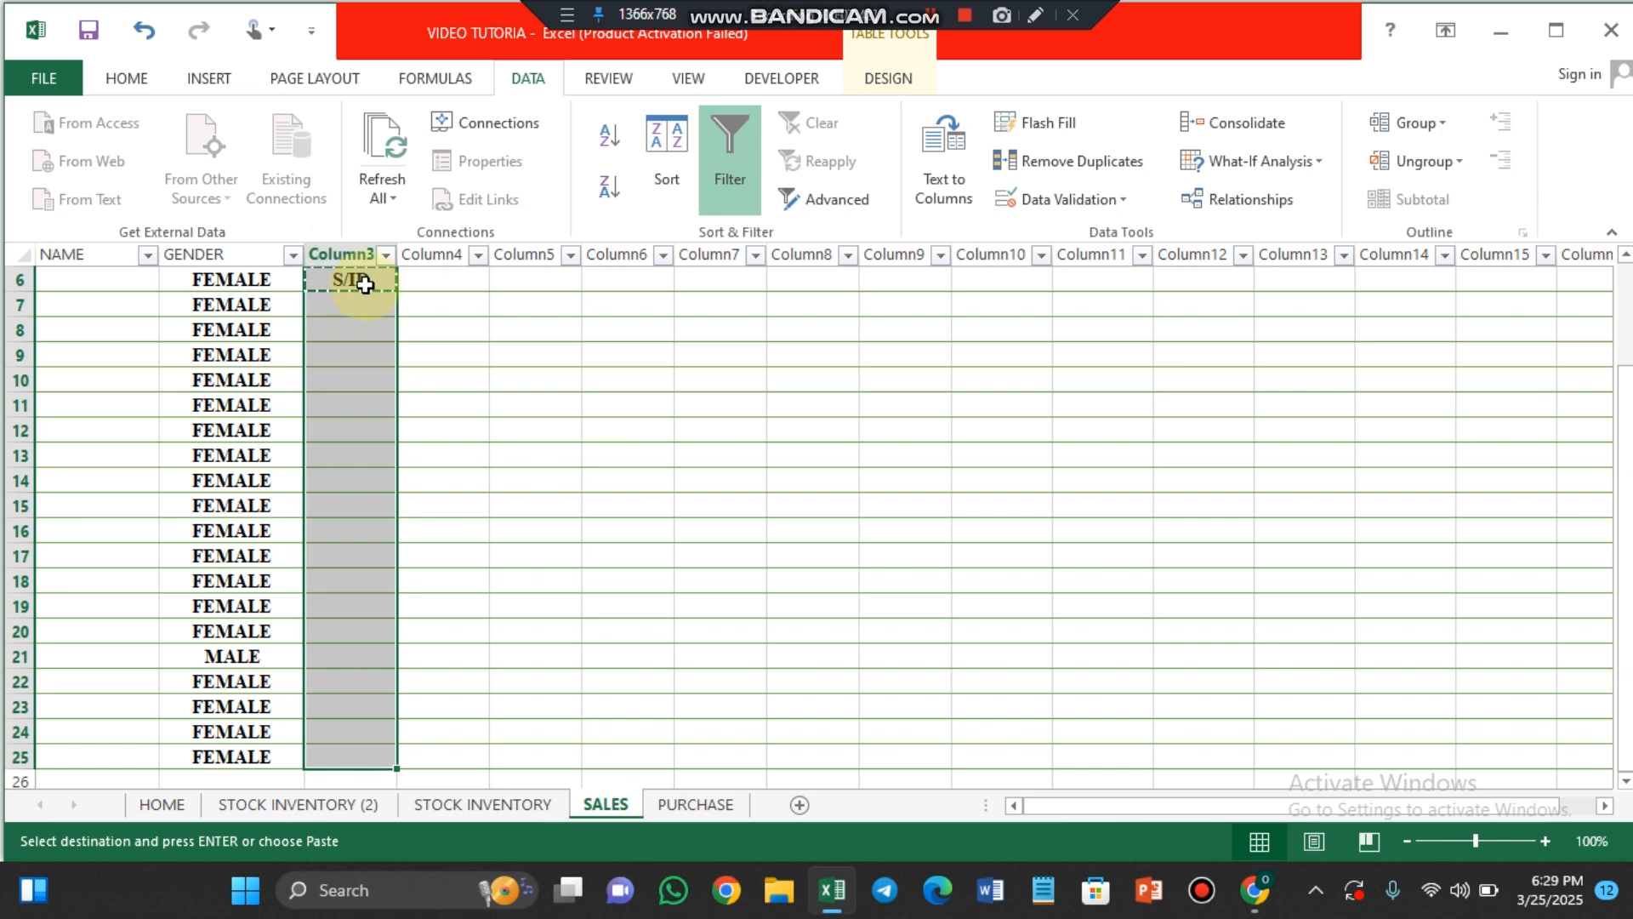
key("Escape")
left_click(360, 282)
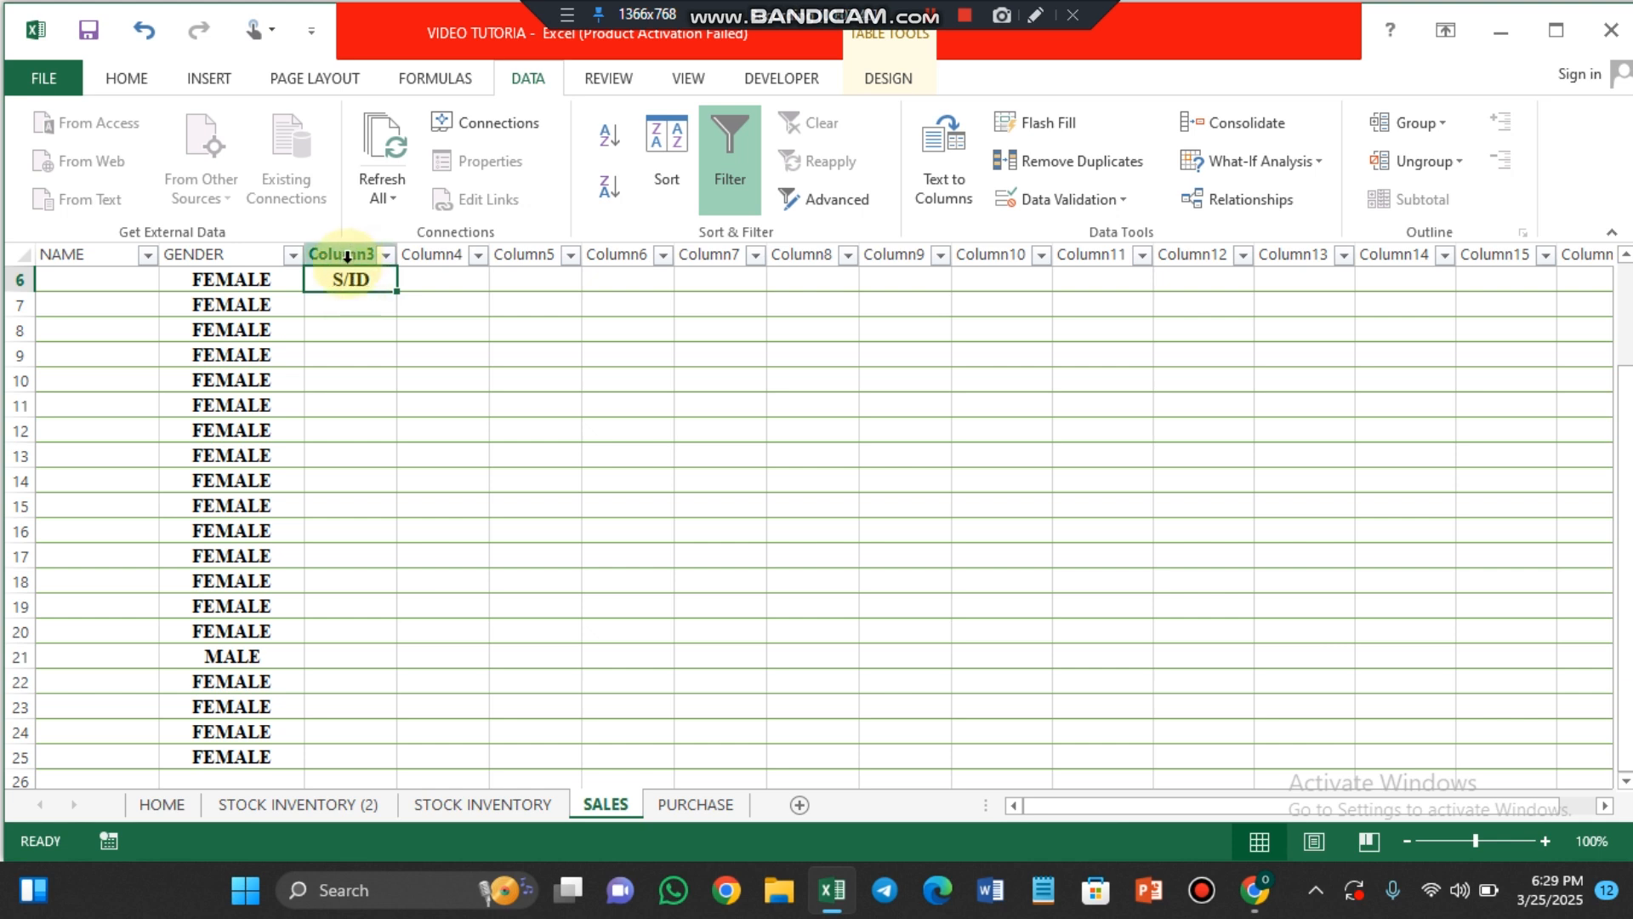
left_click(347, 255)
left_click(423, 280)
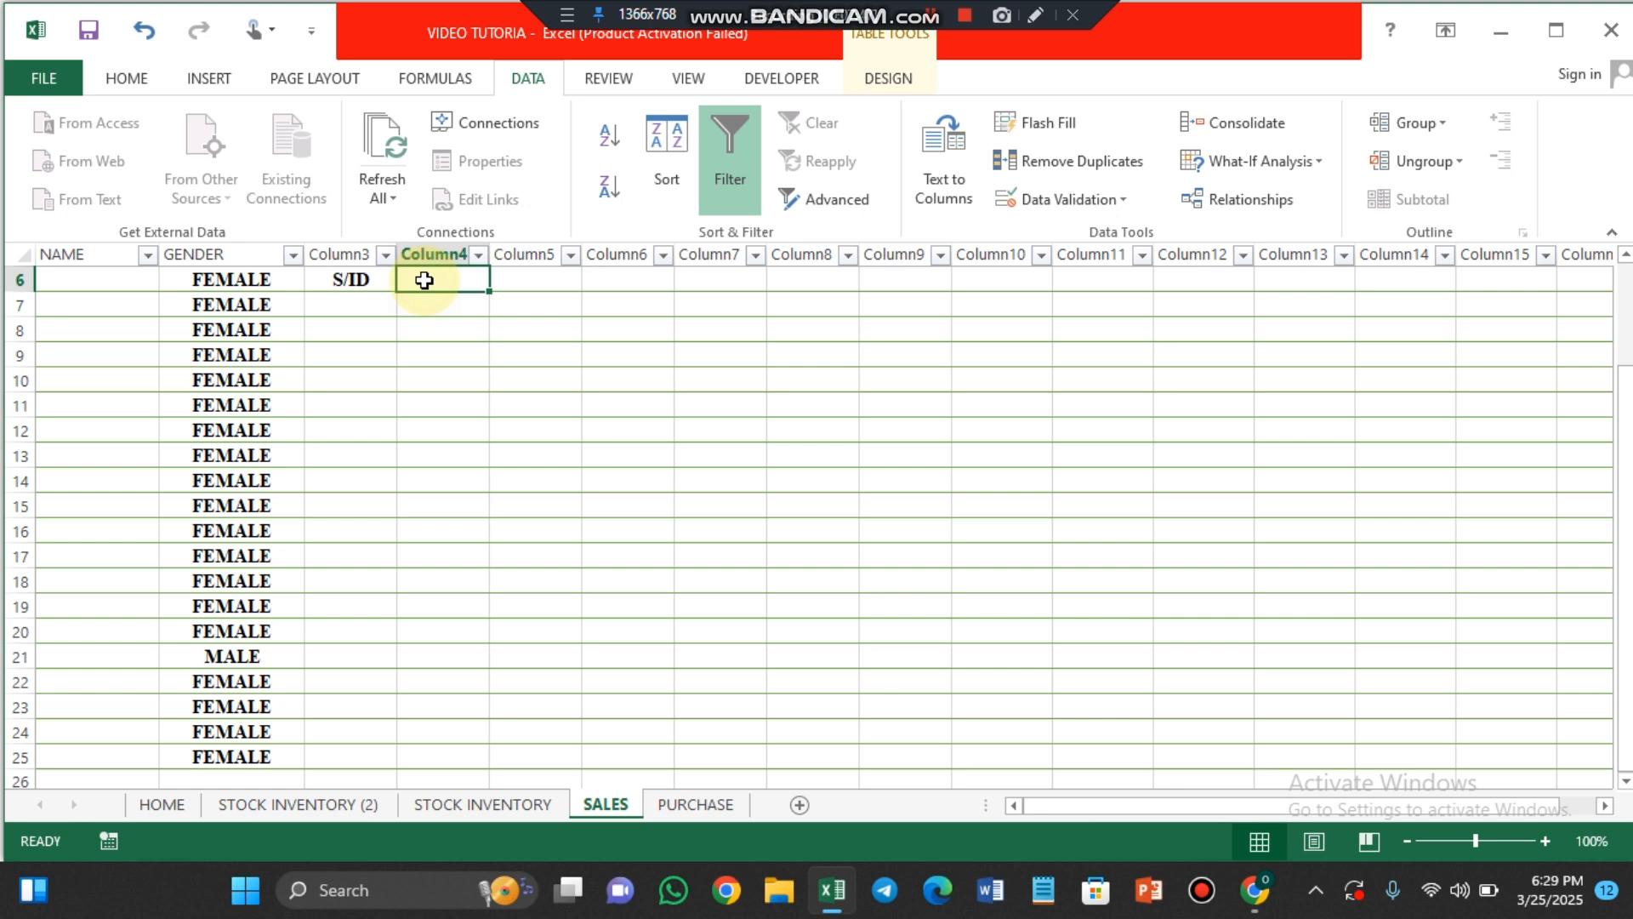
left_click(432, 255)
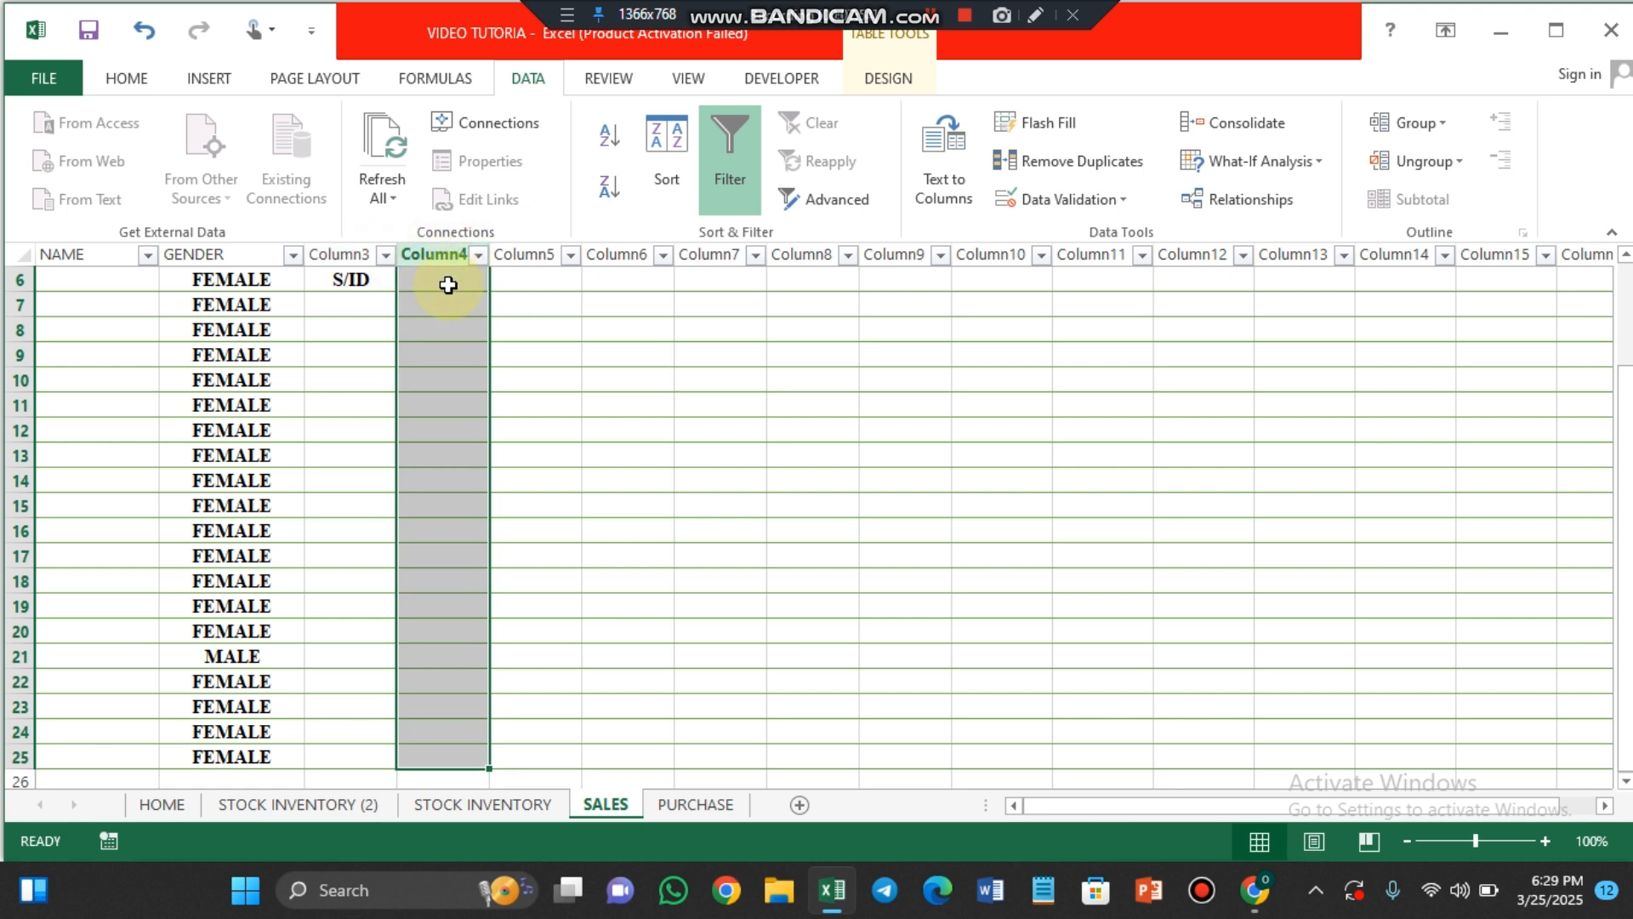
left_click_drag(446, 284, 448, 294)
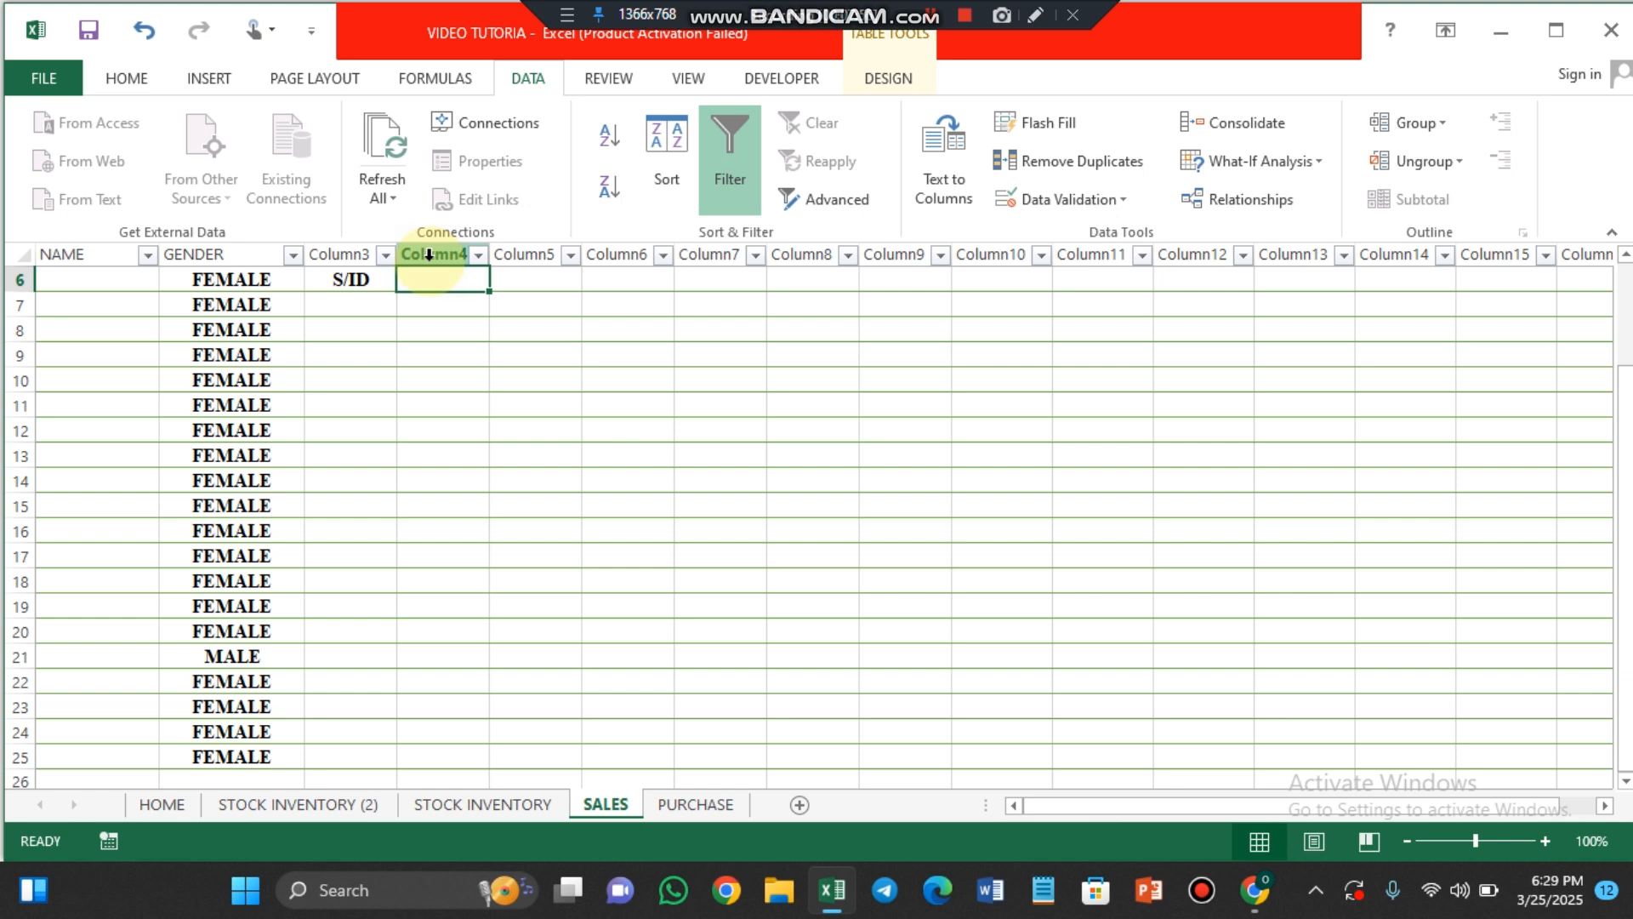
Enter "S/ID" in cell C5 under Column3 and clear the contents of cell C6 below it
key("Up")
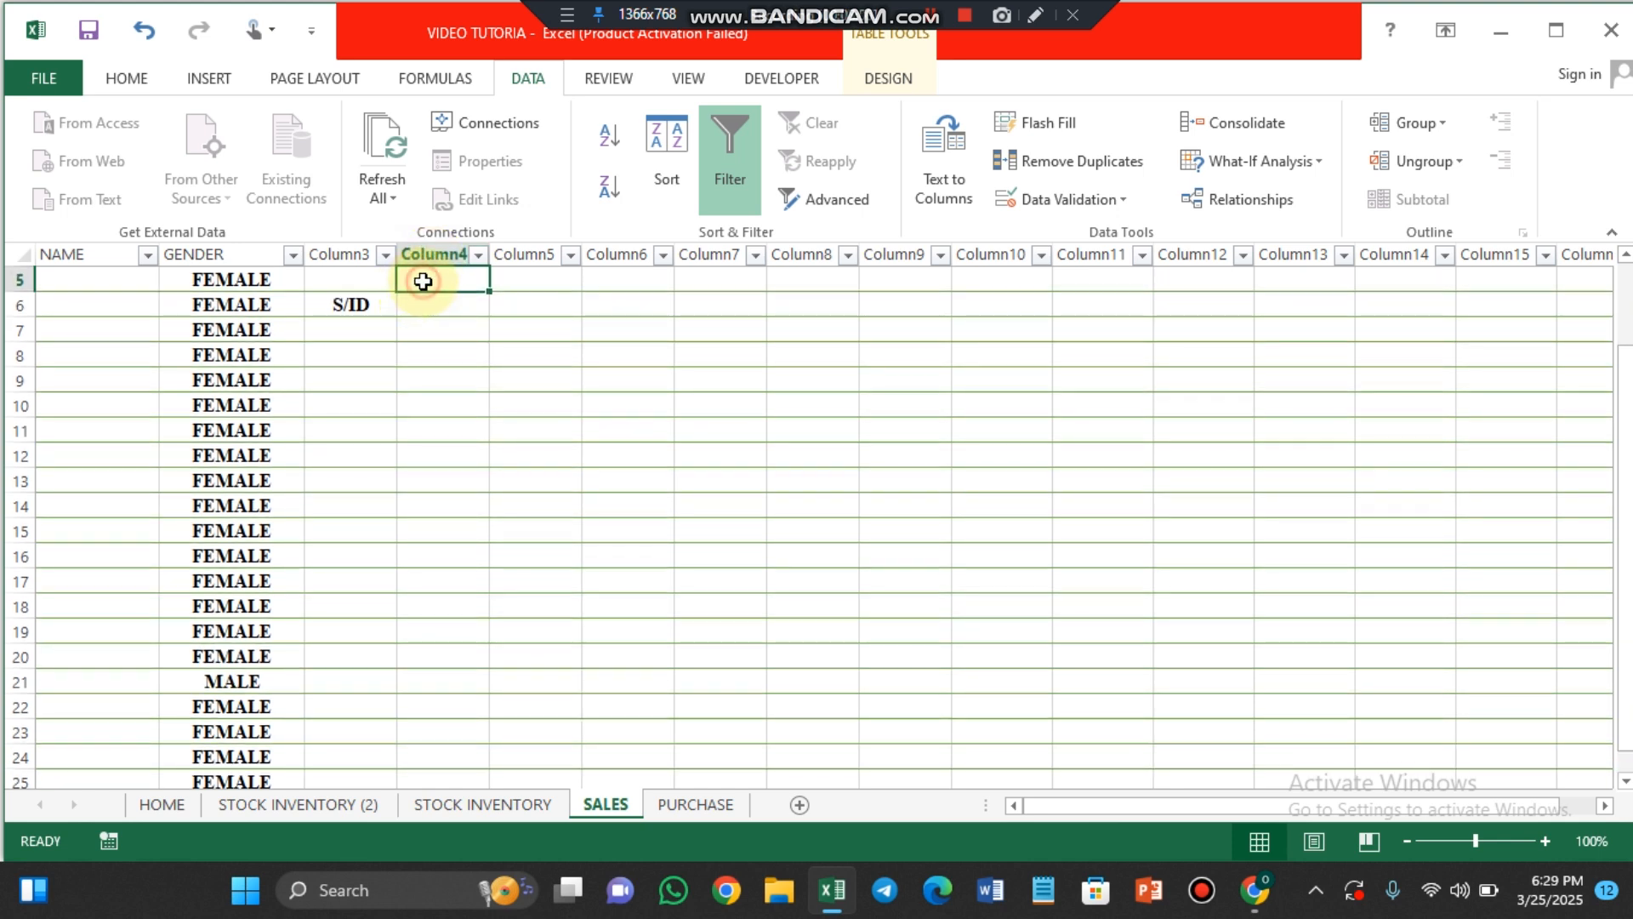
left_click(356, 282)
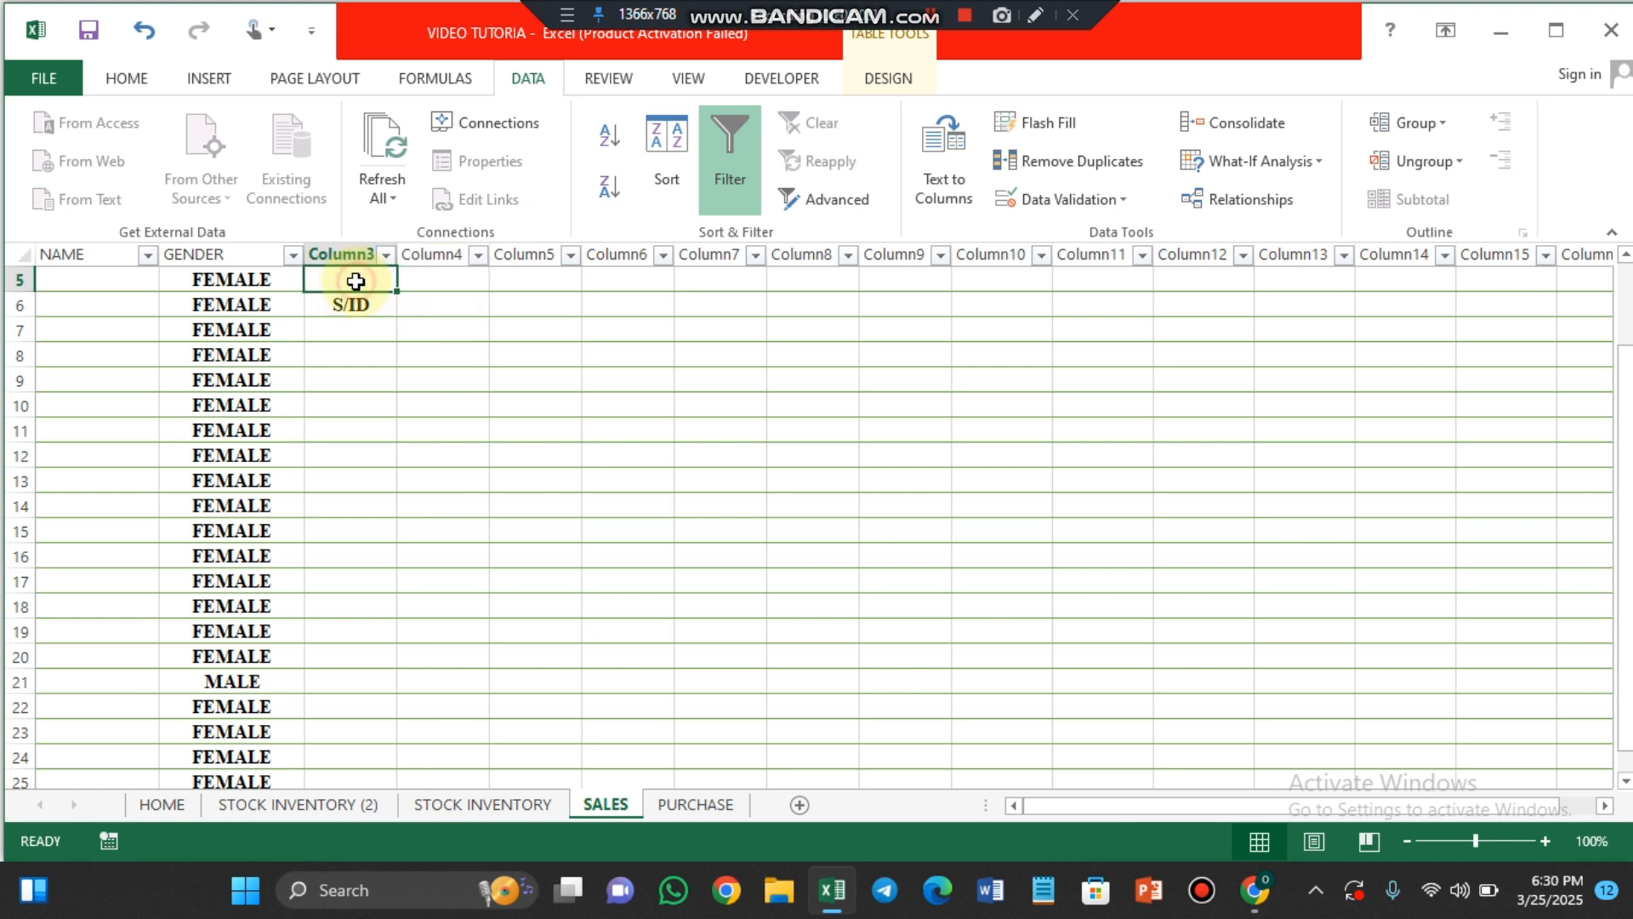
type("S/ID")
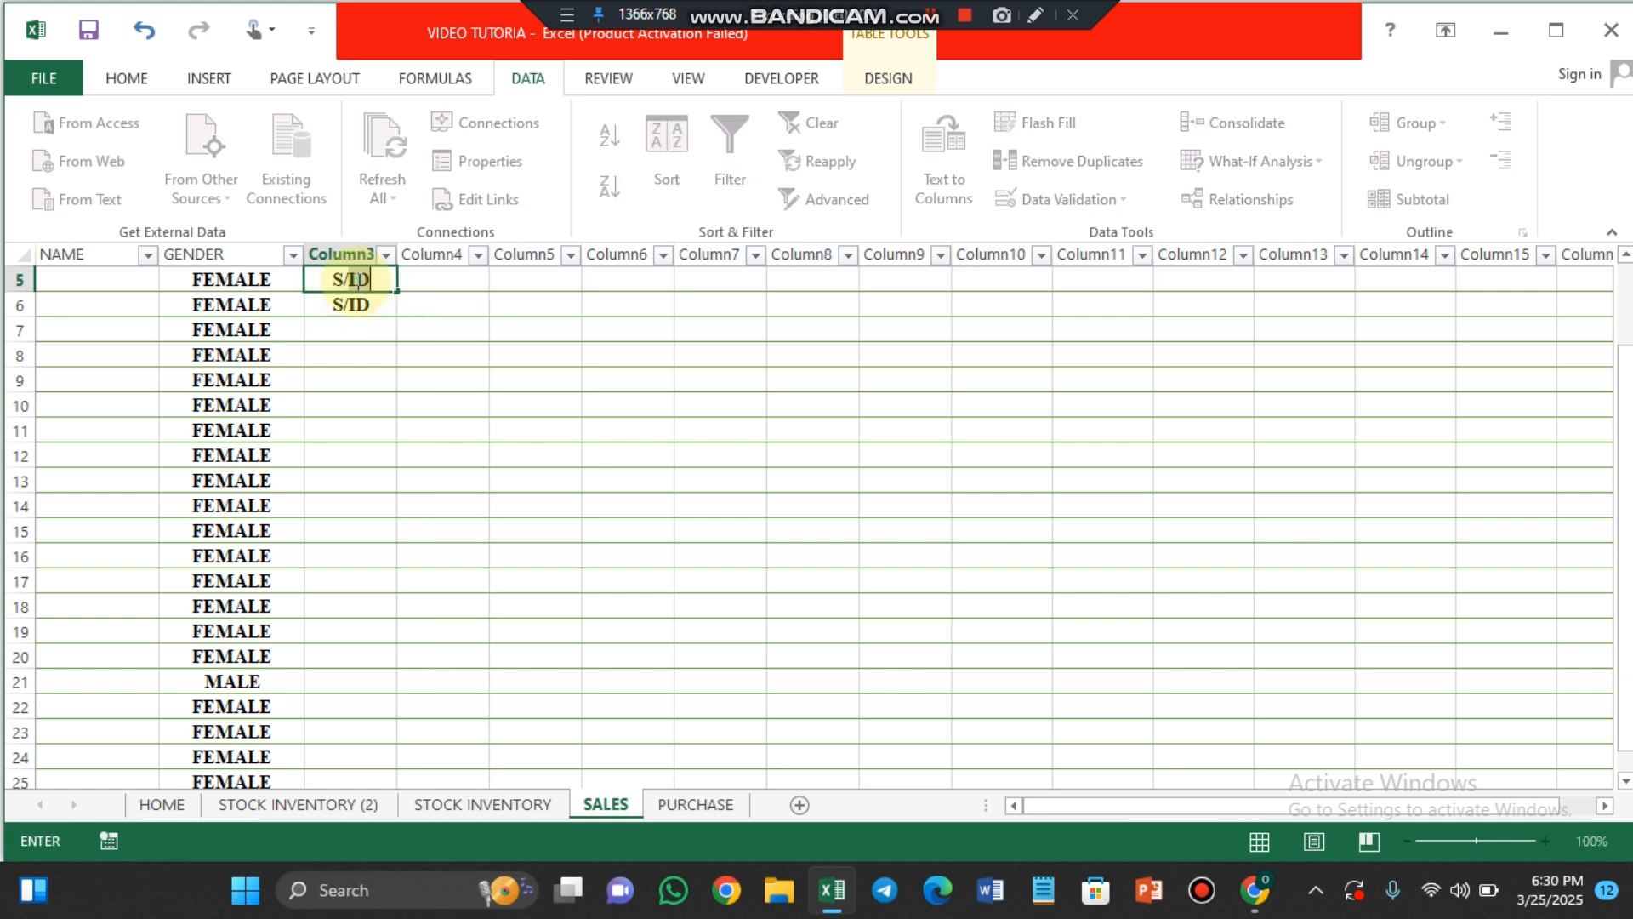
key("Return")
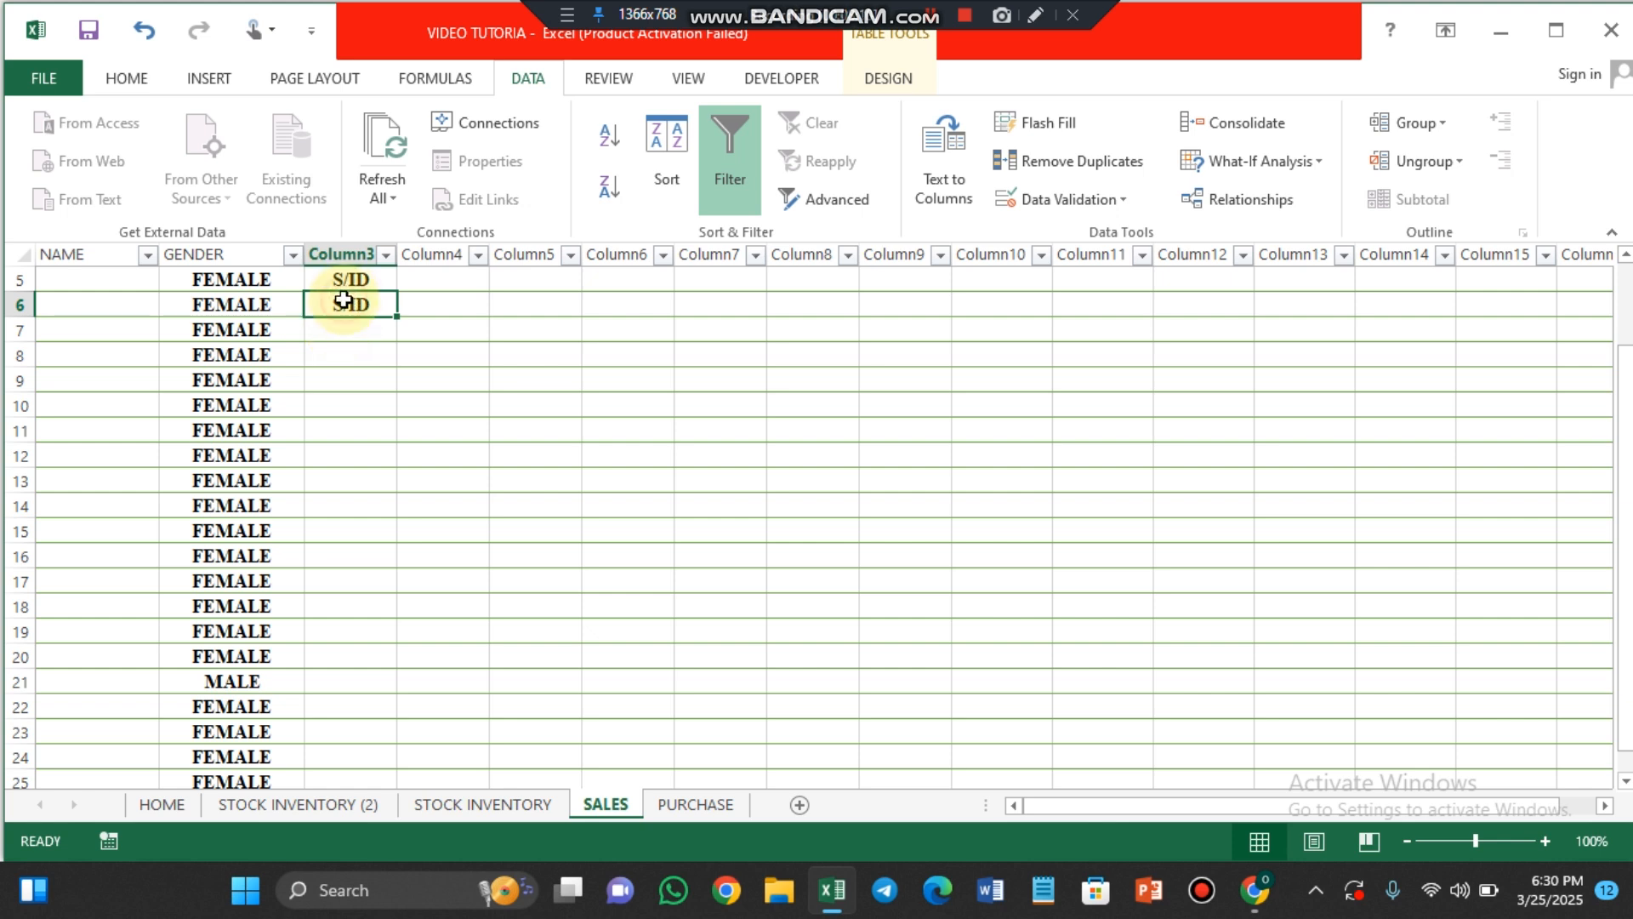
key("BackSpace")
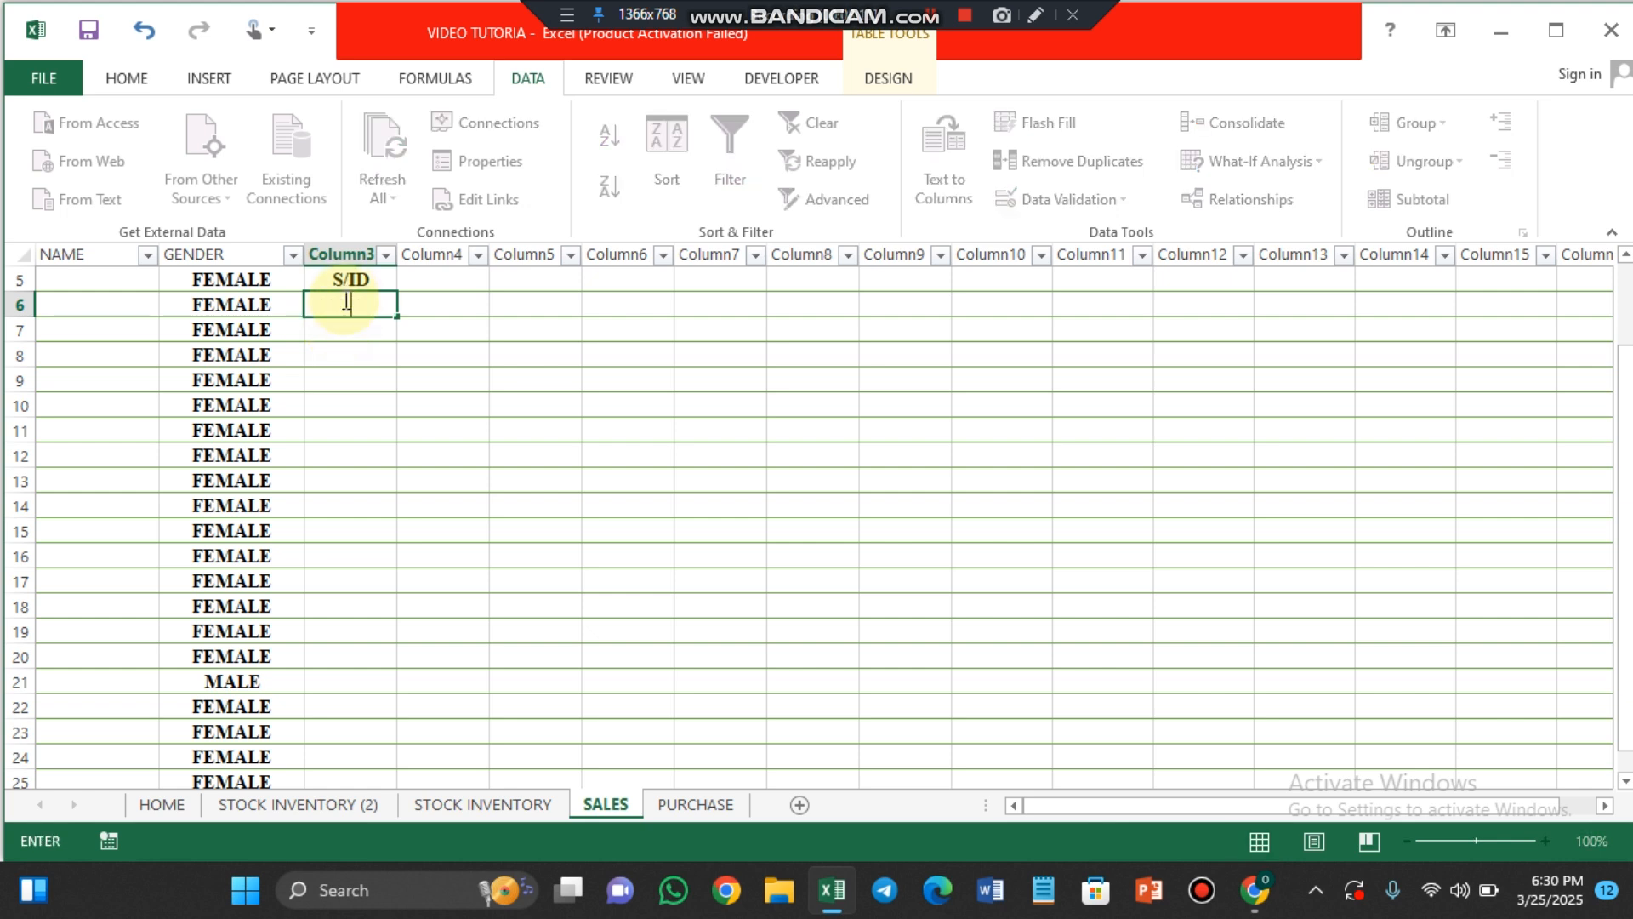
left_click(358, 310)
key("Escape")
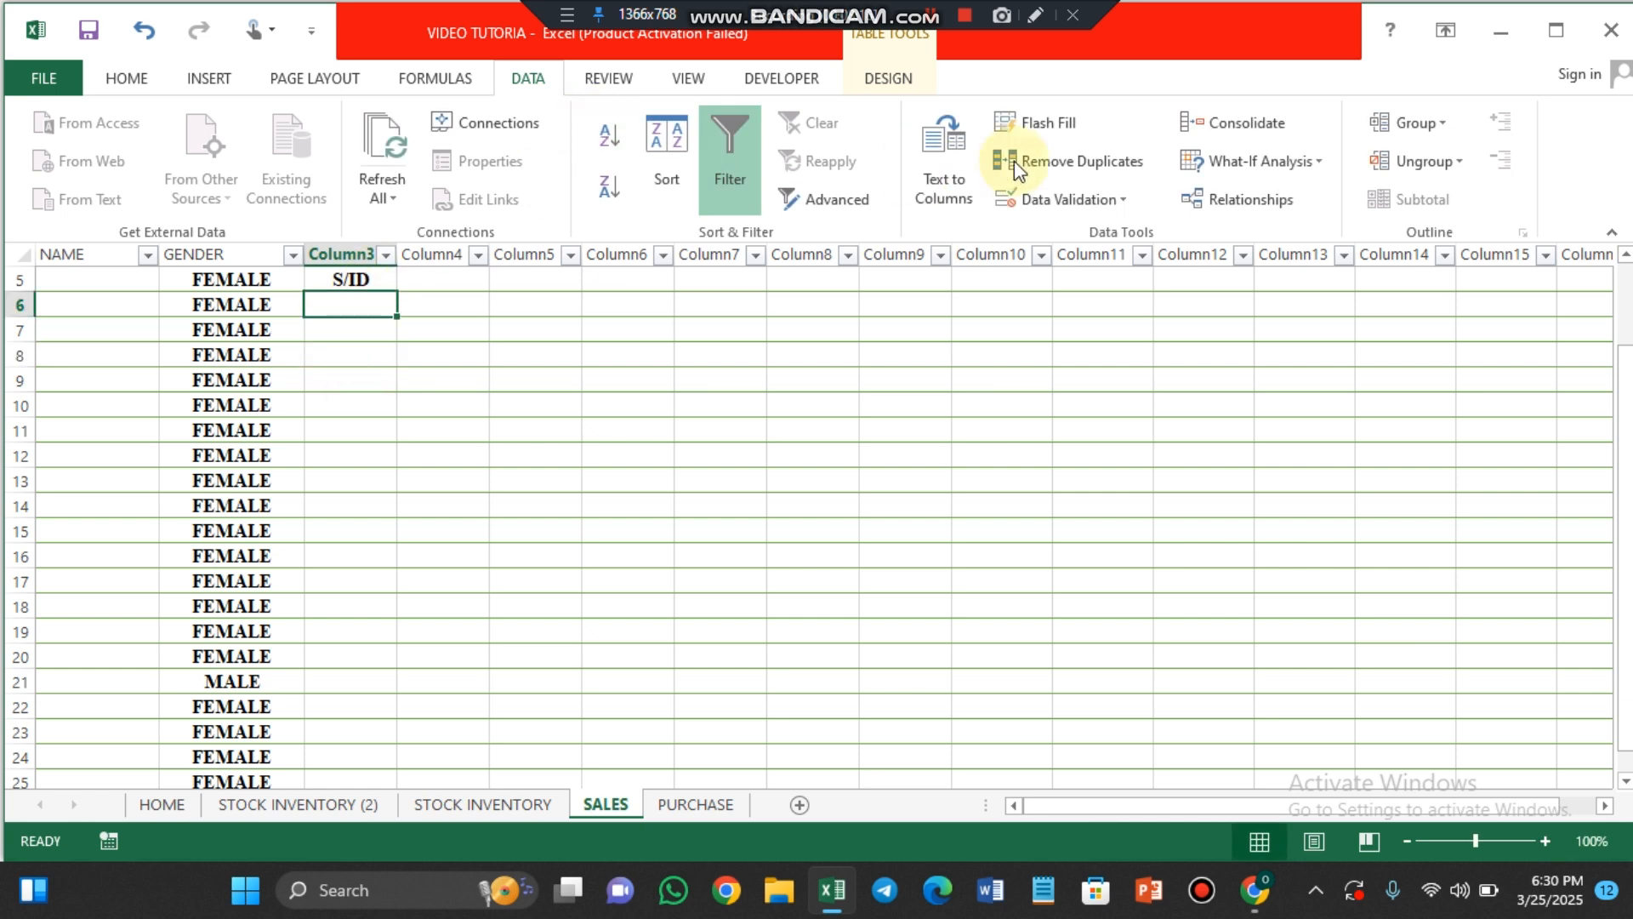
Apply List data validation to cell C6, using the product IDs ='STOCK INVENTORY (2)'!$A$2:$A$7 as its source
left_click(1119, 199)
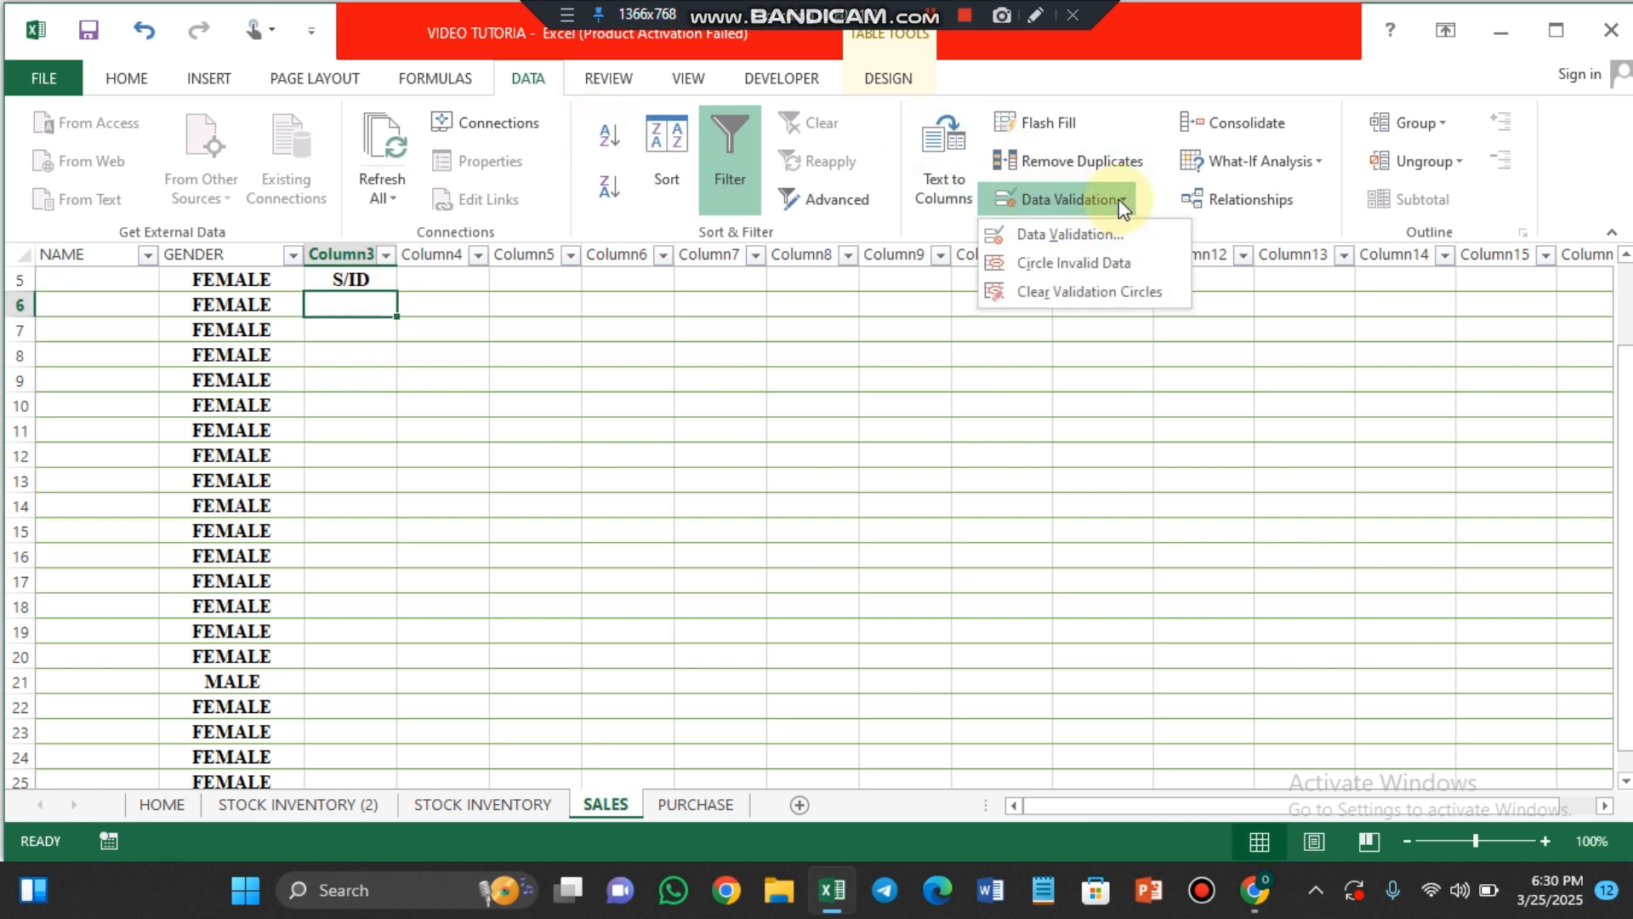
left_click(1065, 234)
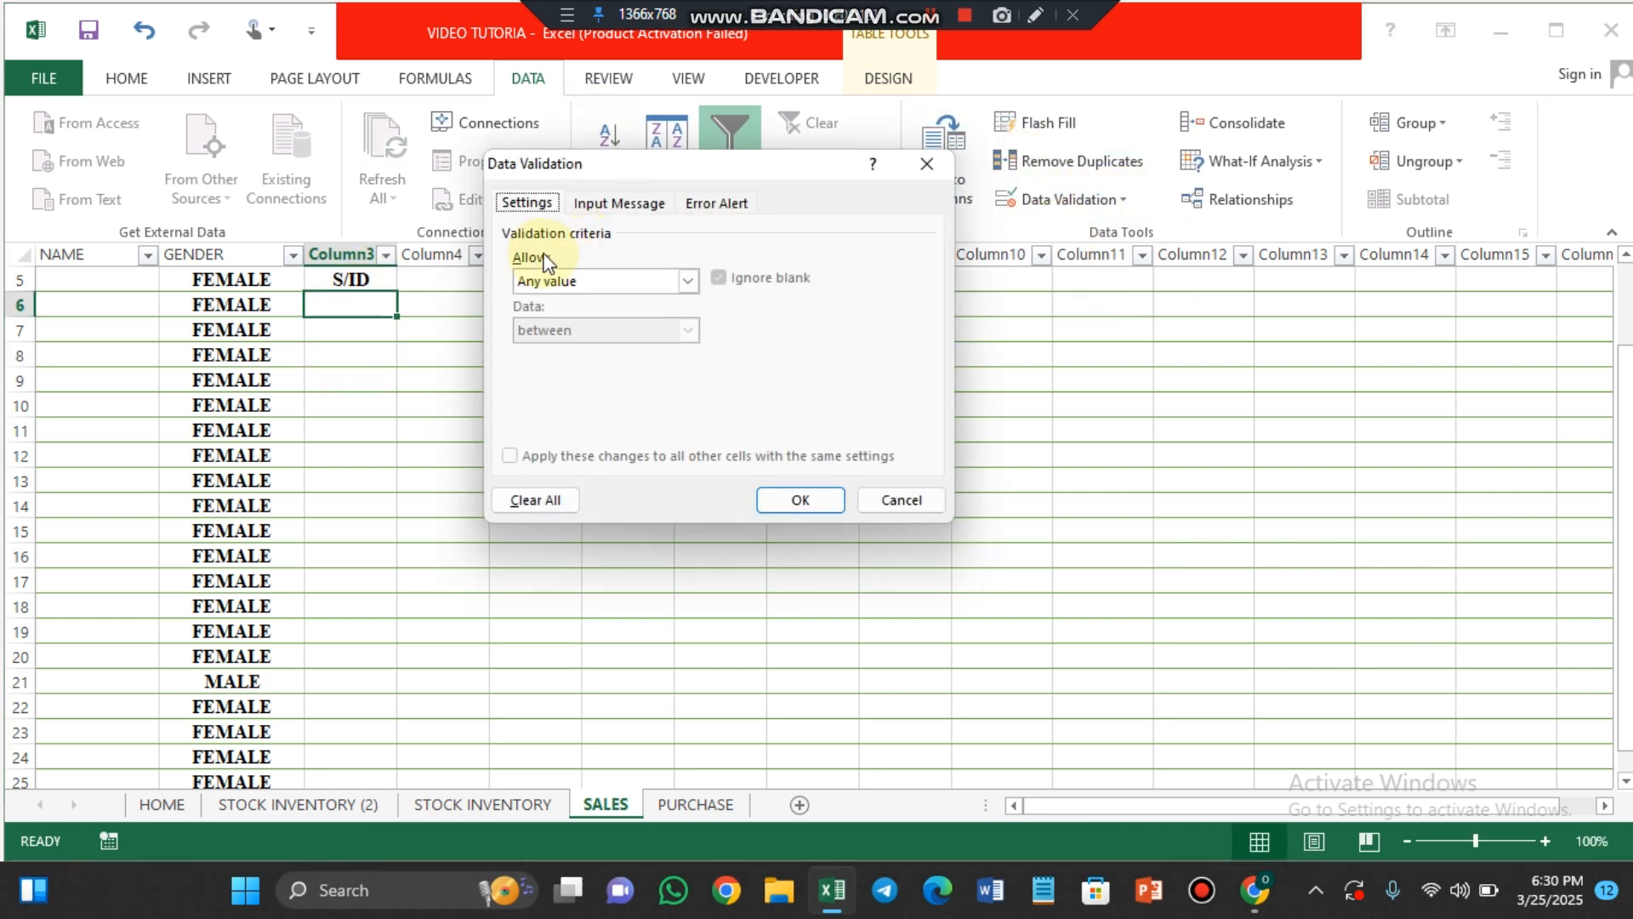
left_click(688, 281)
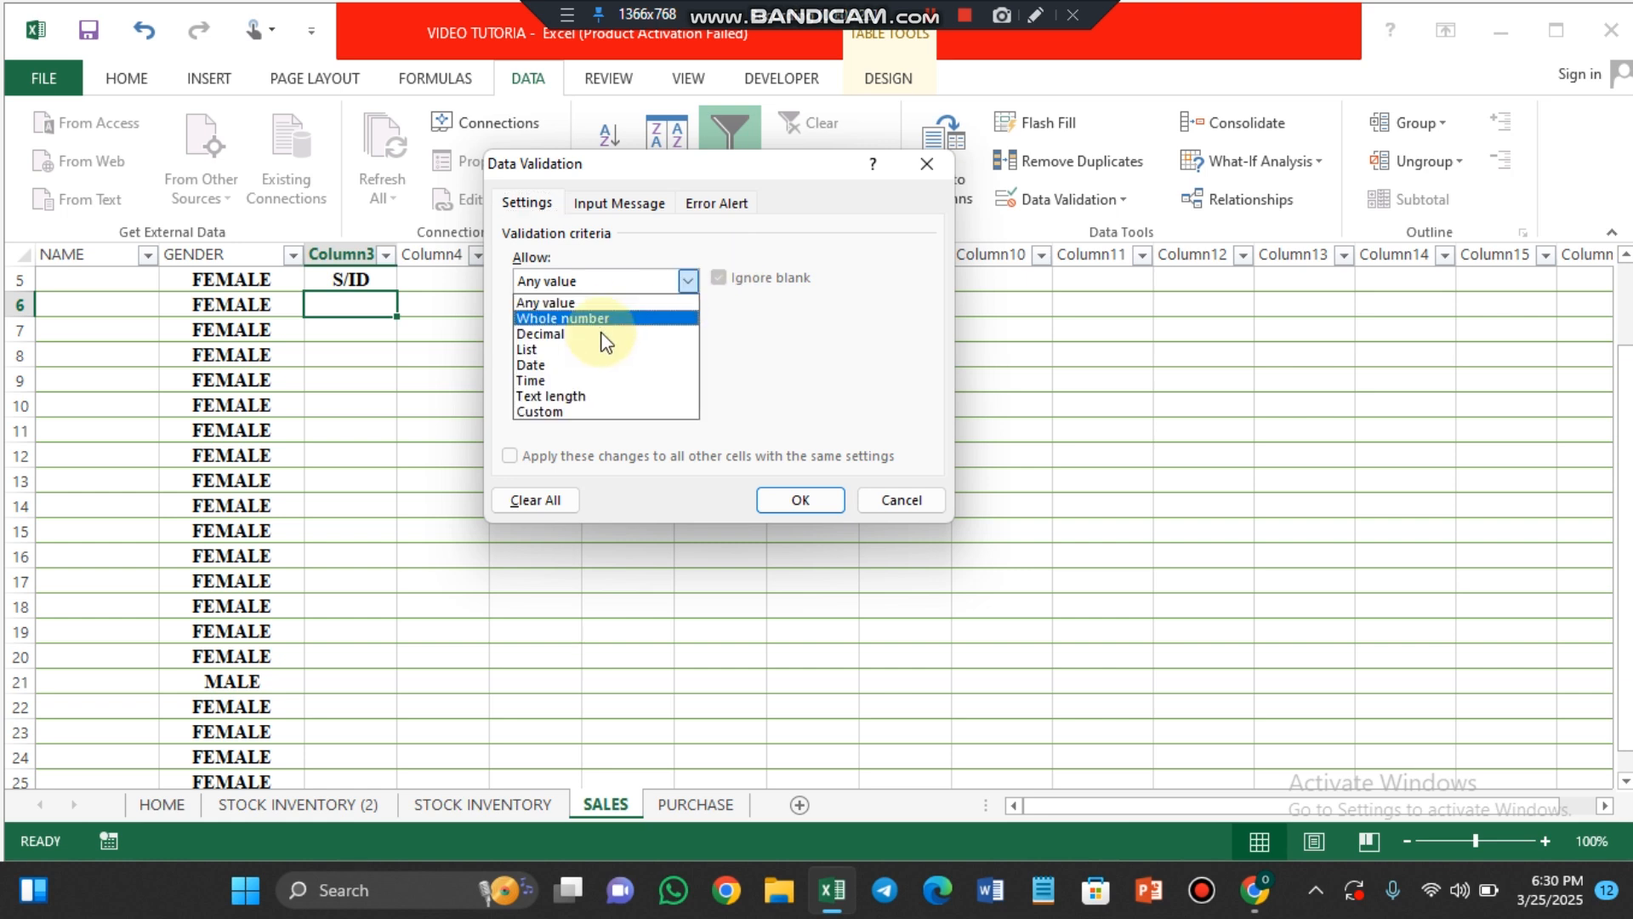
left_click(568, 356)
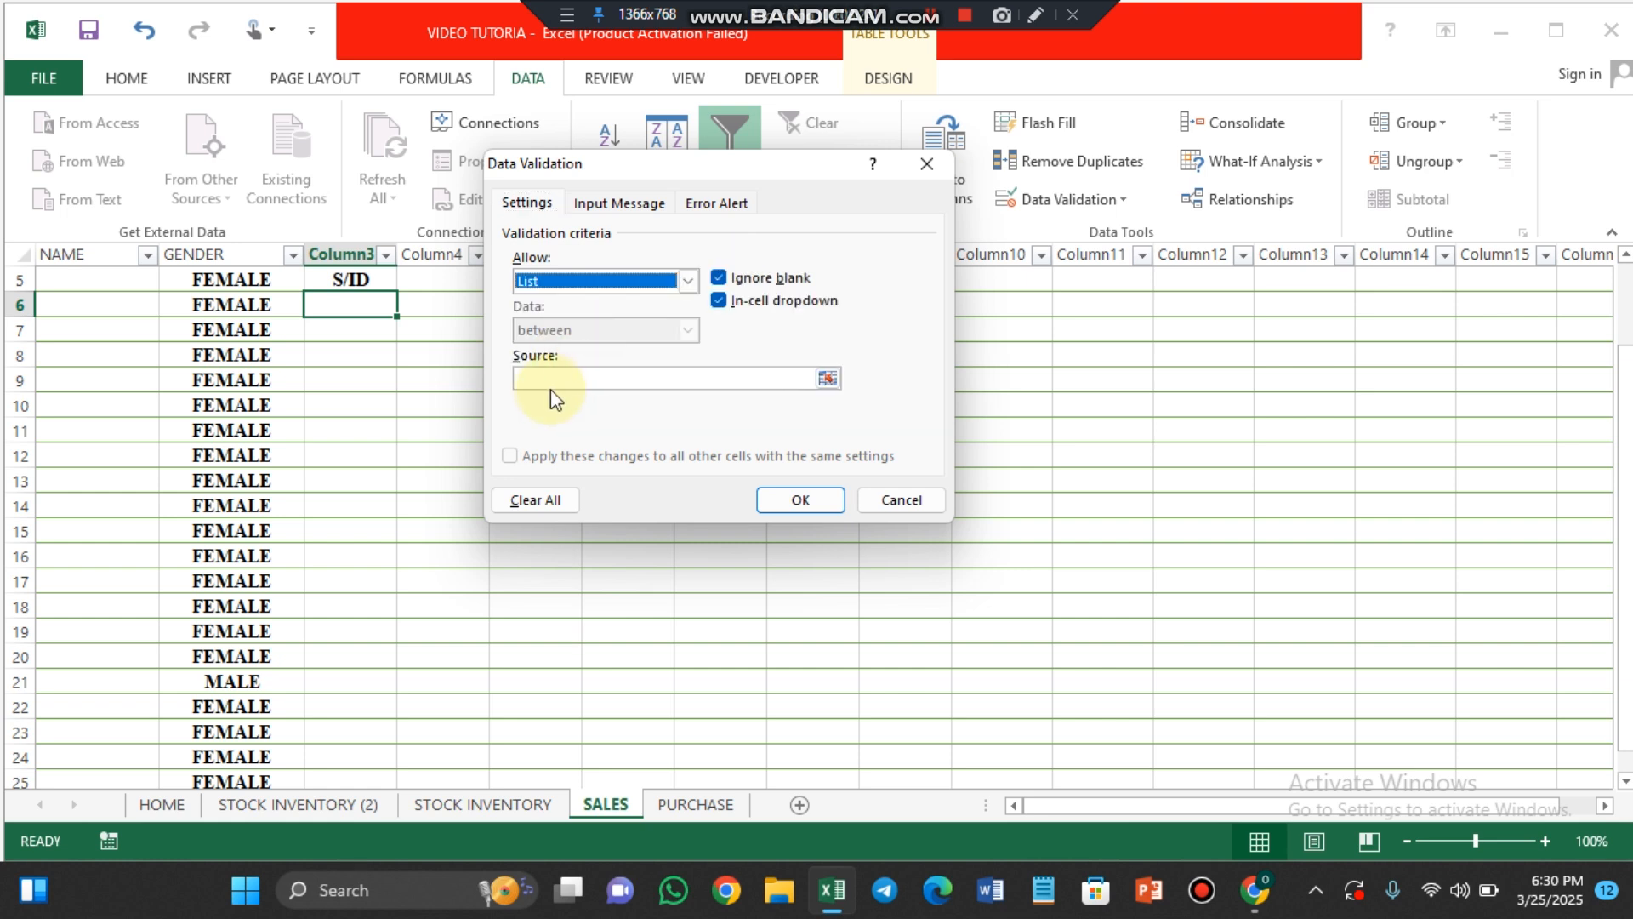
left_click(541, 381)
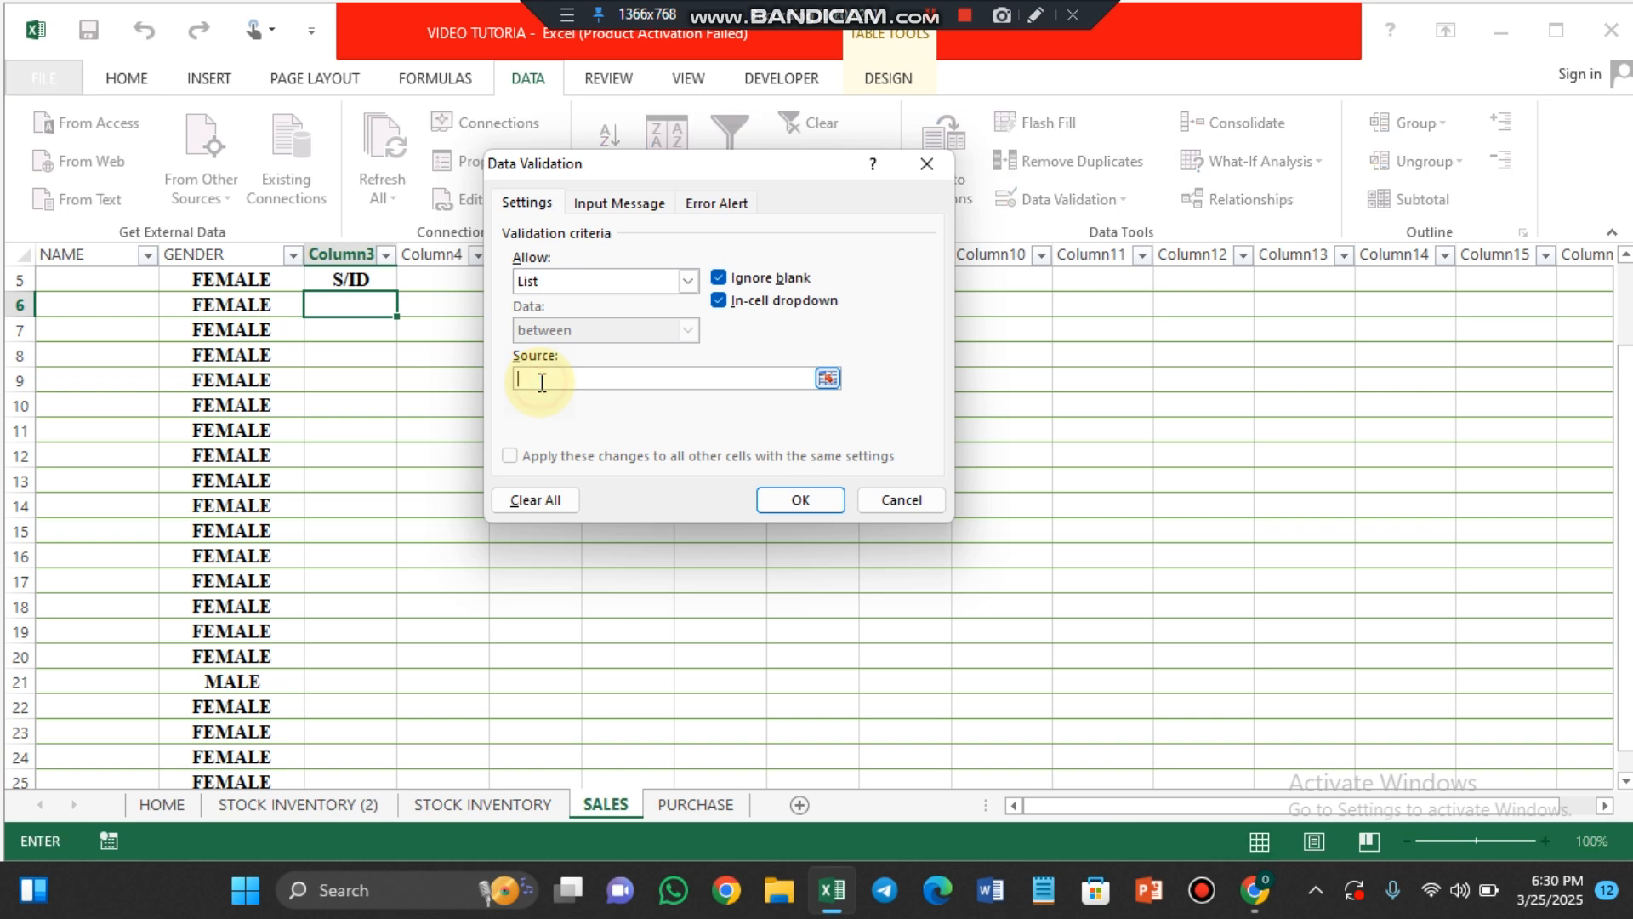
left_click(288, 804)
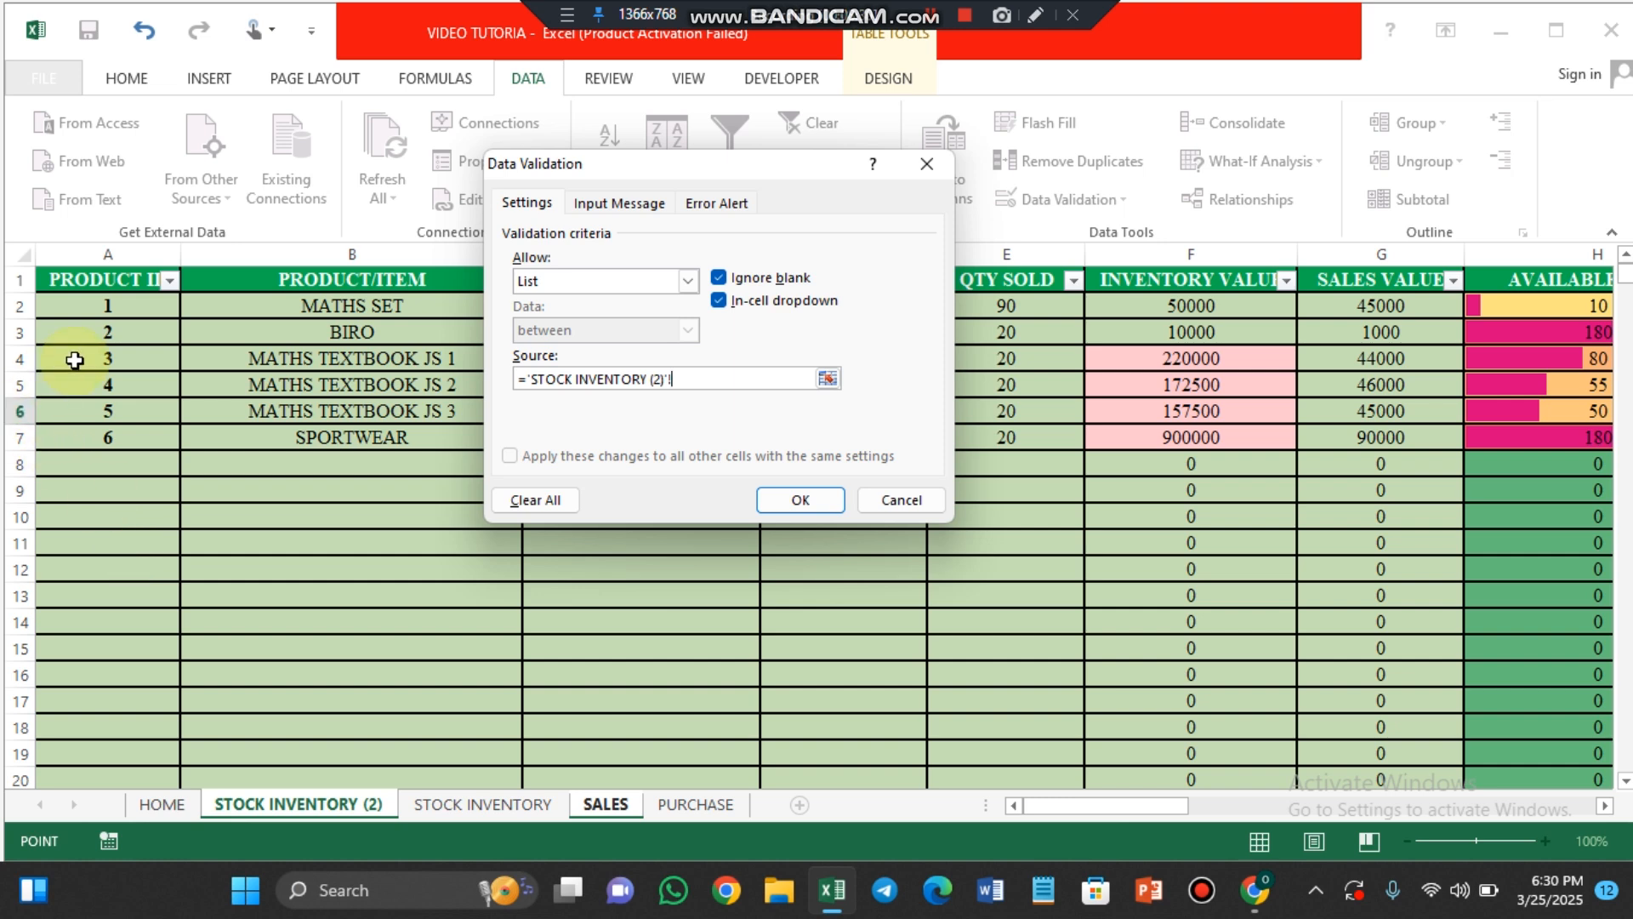
left_click_drag(104, 309, 109, 434)
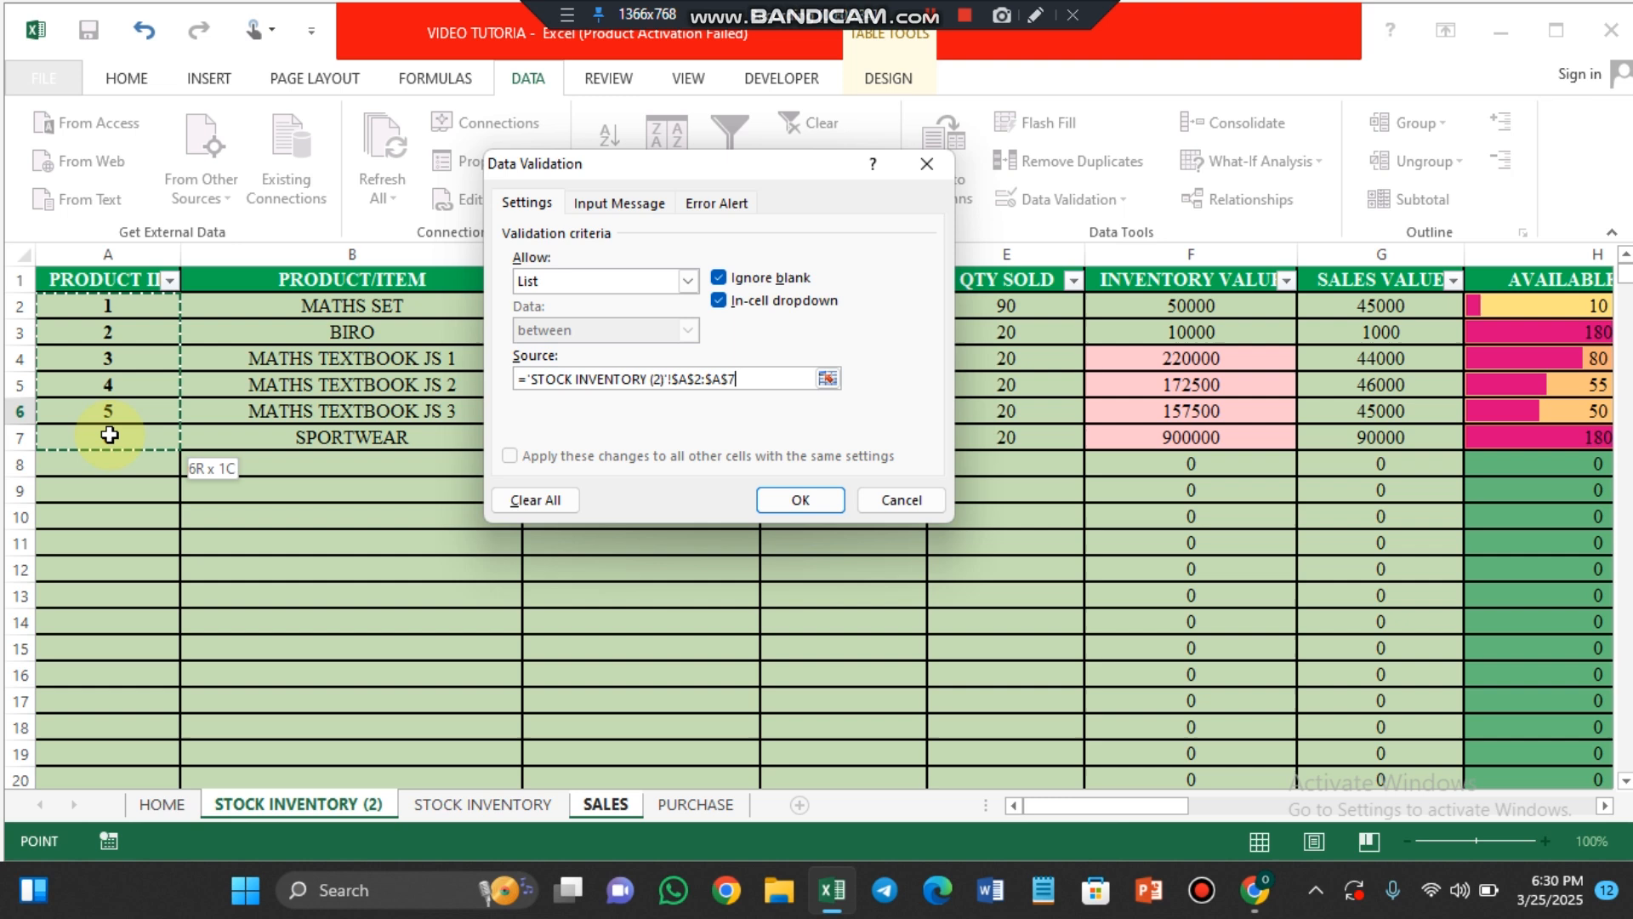
left_click(788, 501)
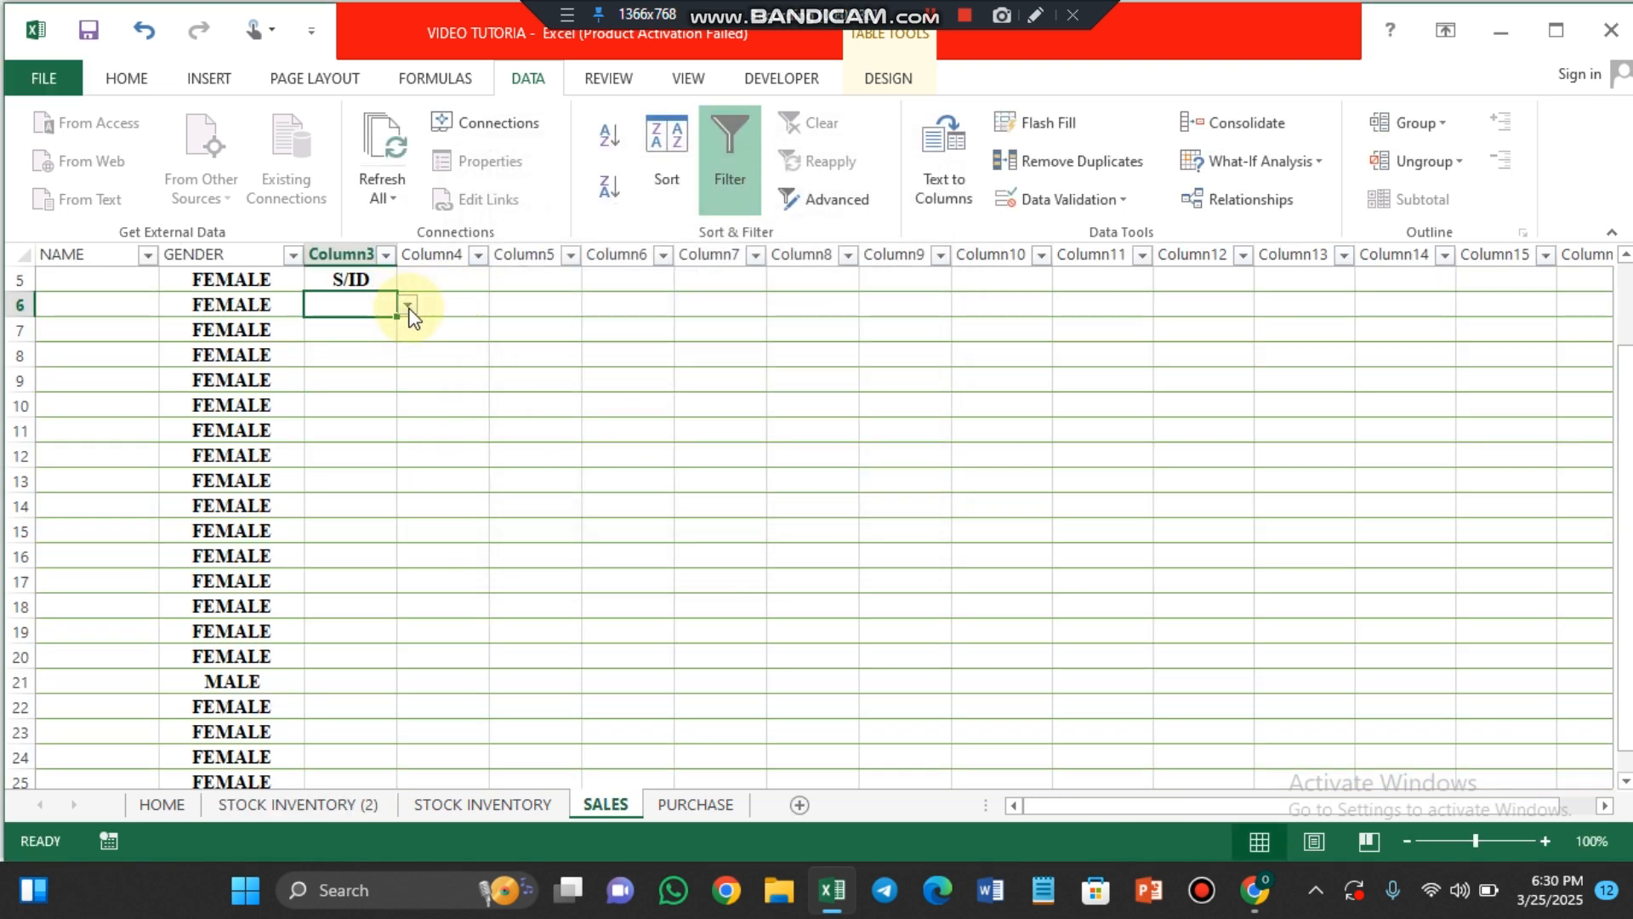
Test the drop-down list in cell C6 by choosing 1, followed by 6
left_click(409, 308)
left_click(355, 332)
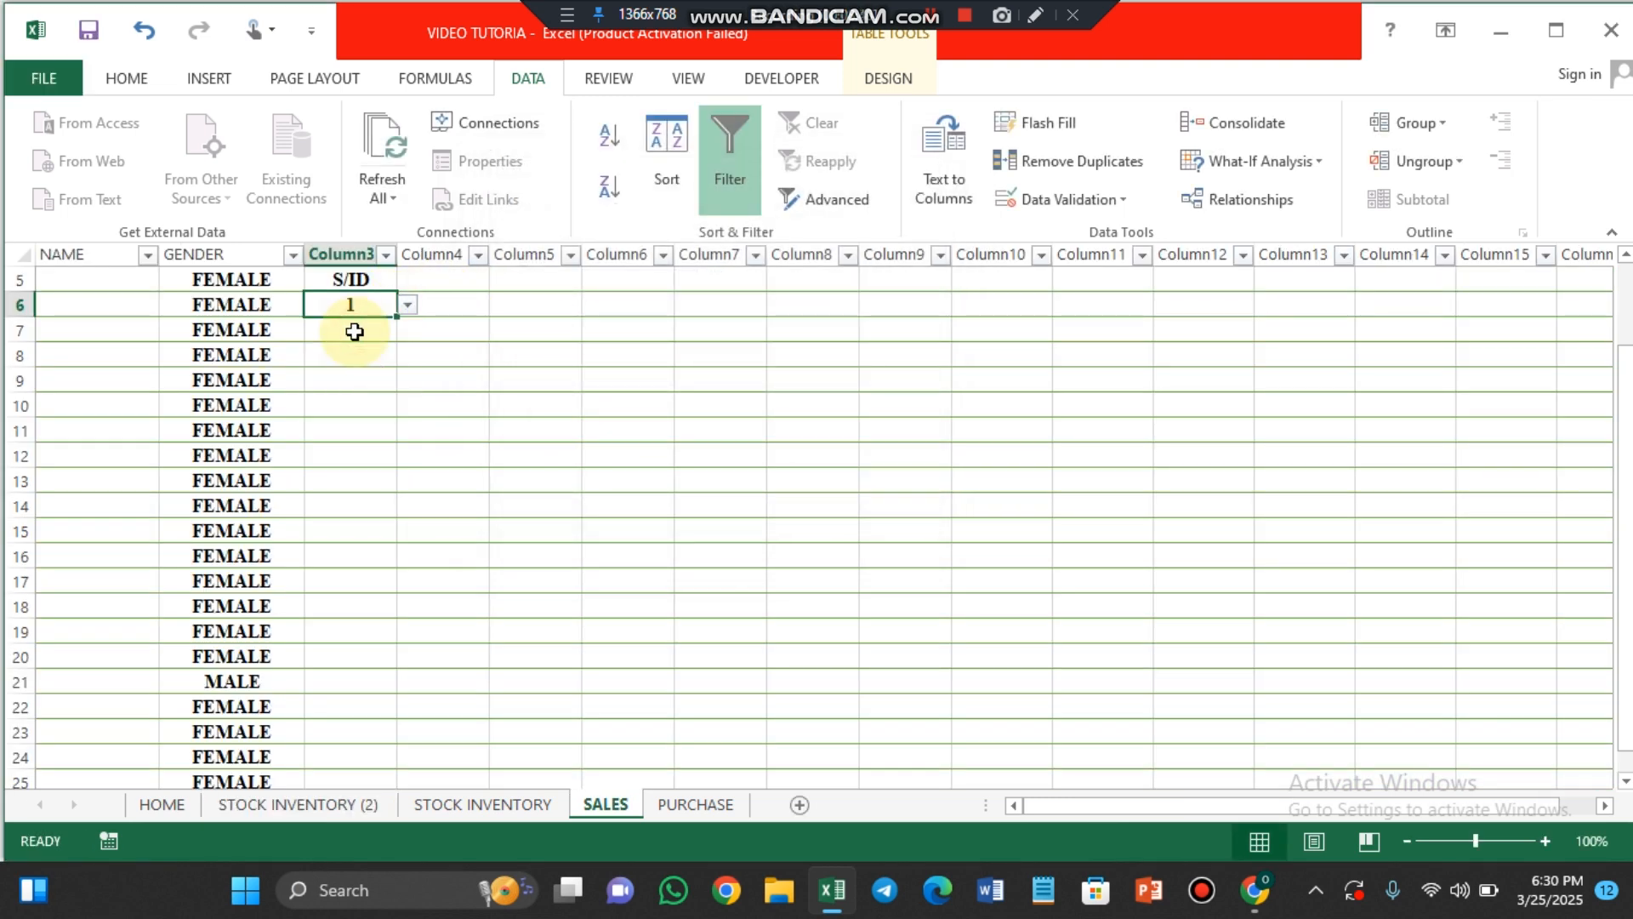
left_click(410, 308)
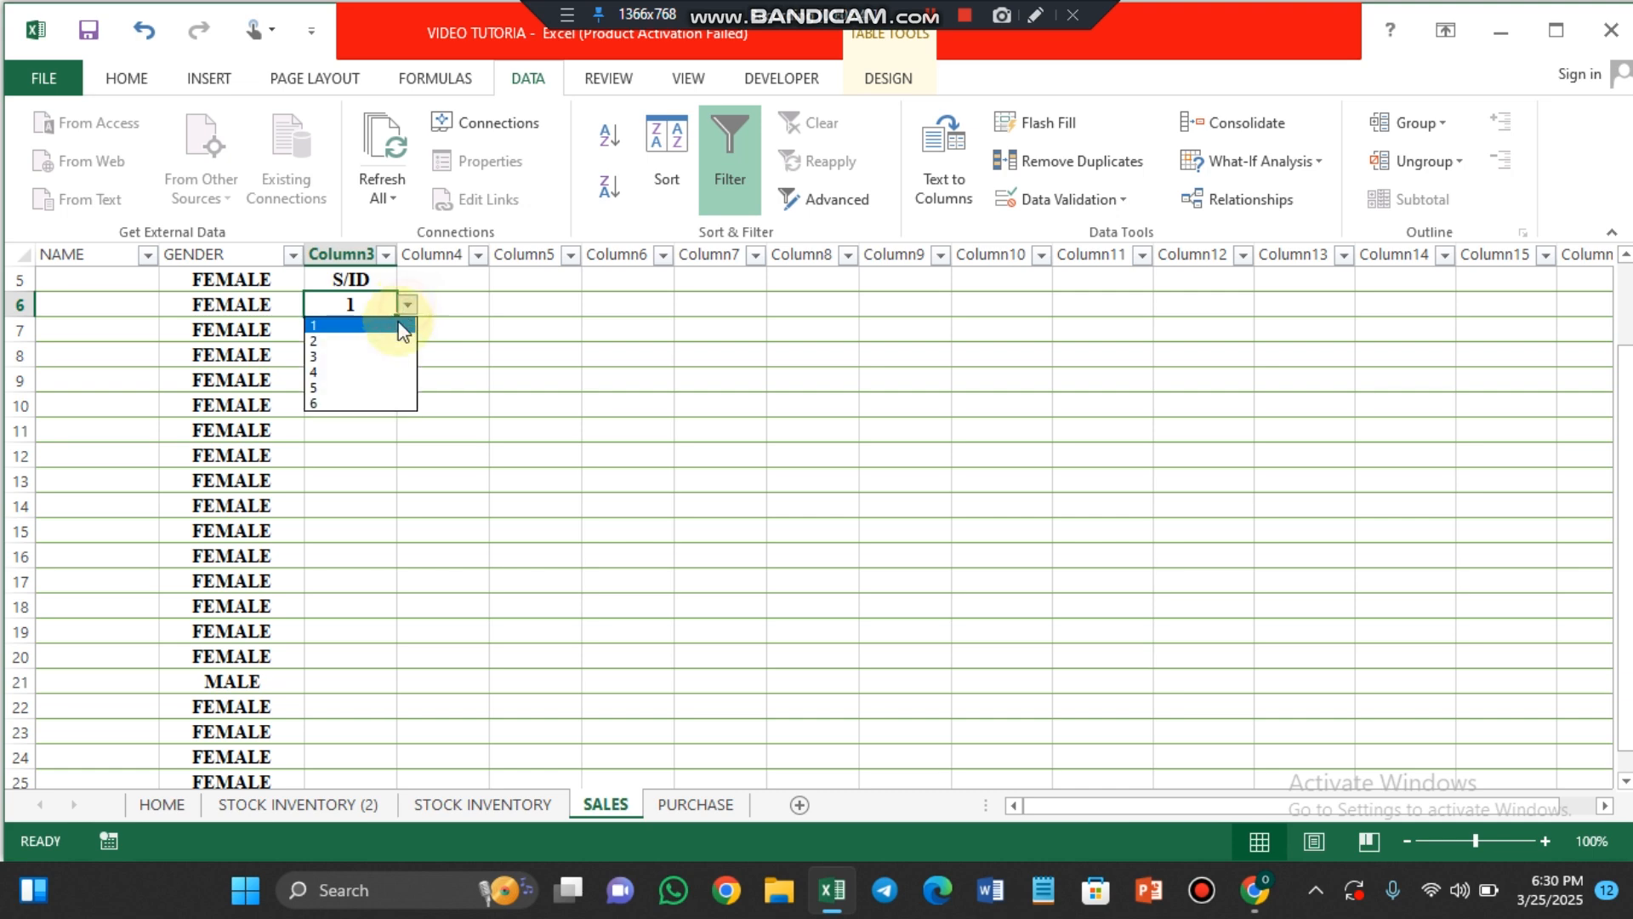
left_click(338, 401)
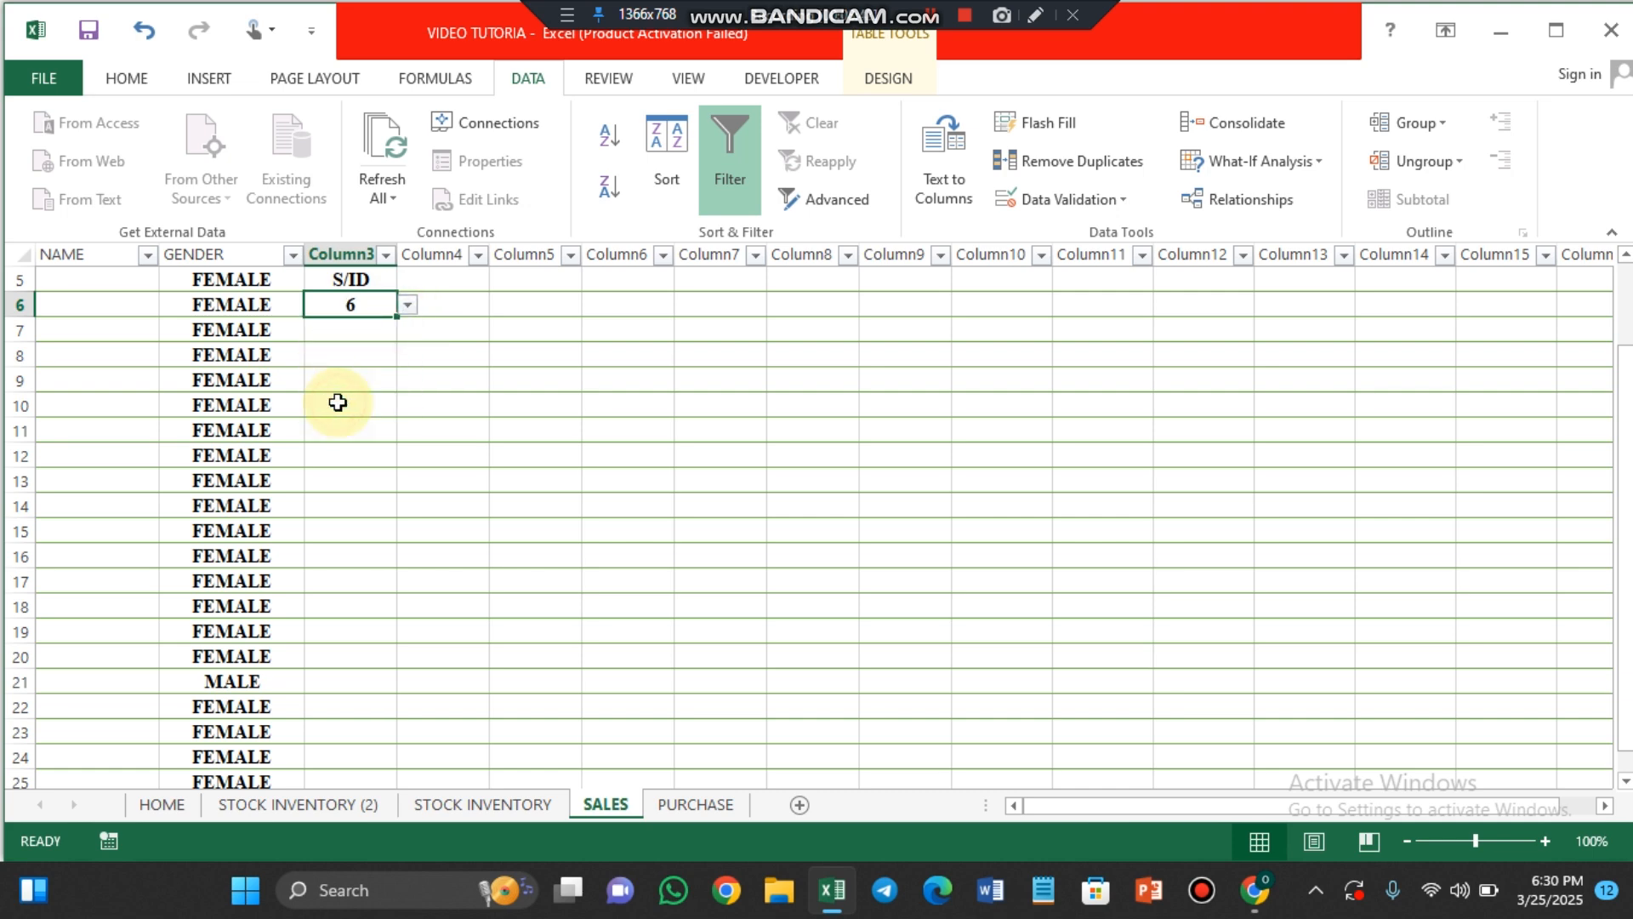
Check the product IDs on the STOCK INVENTORY (2) sheet and choose 1 from the drop-down list in SALES cell C6
left_click(293, 804)
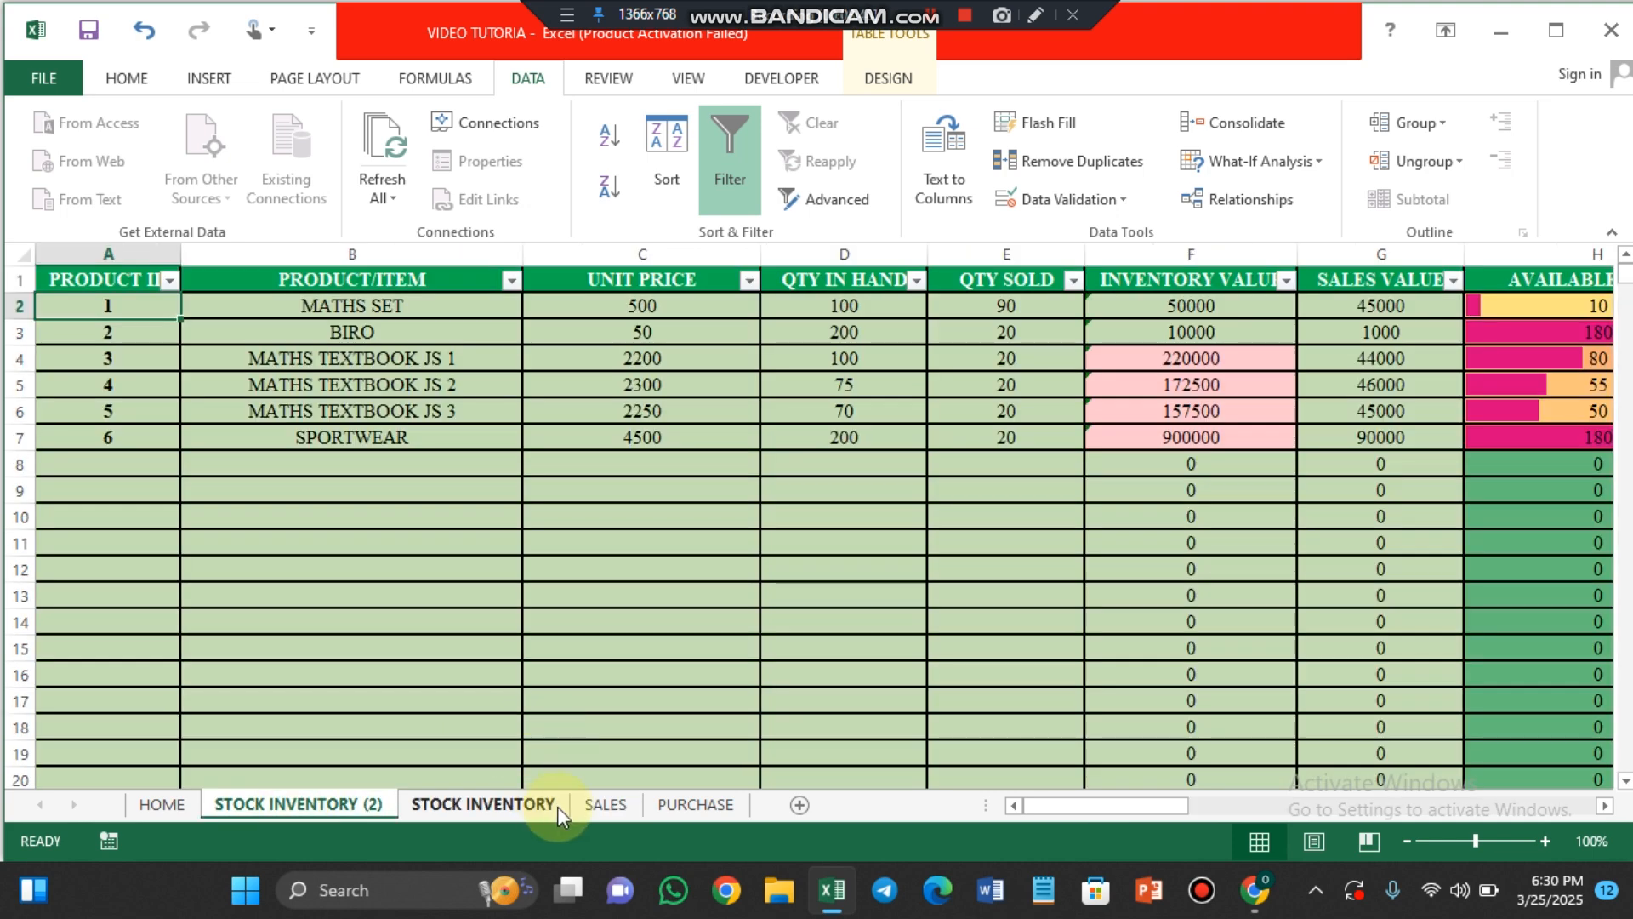
left_click(599, 808)
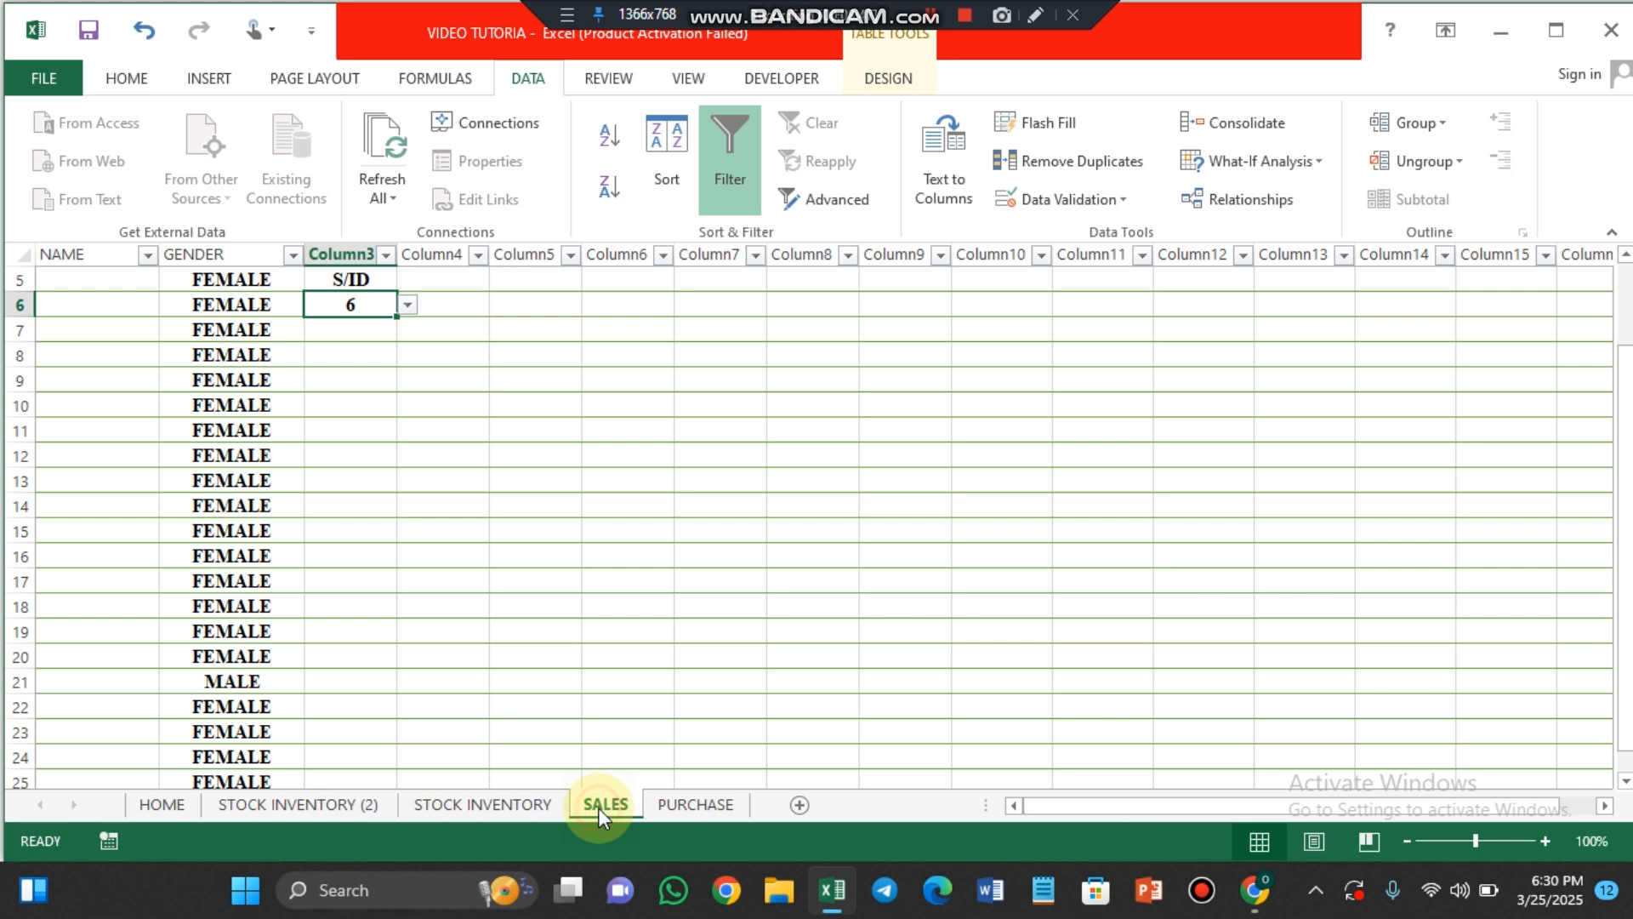
left_click(403, 304)
left_click(354, 325)
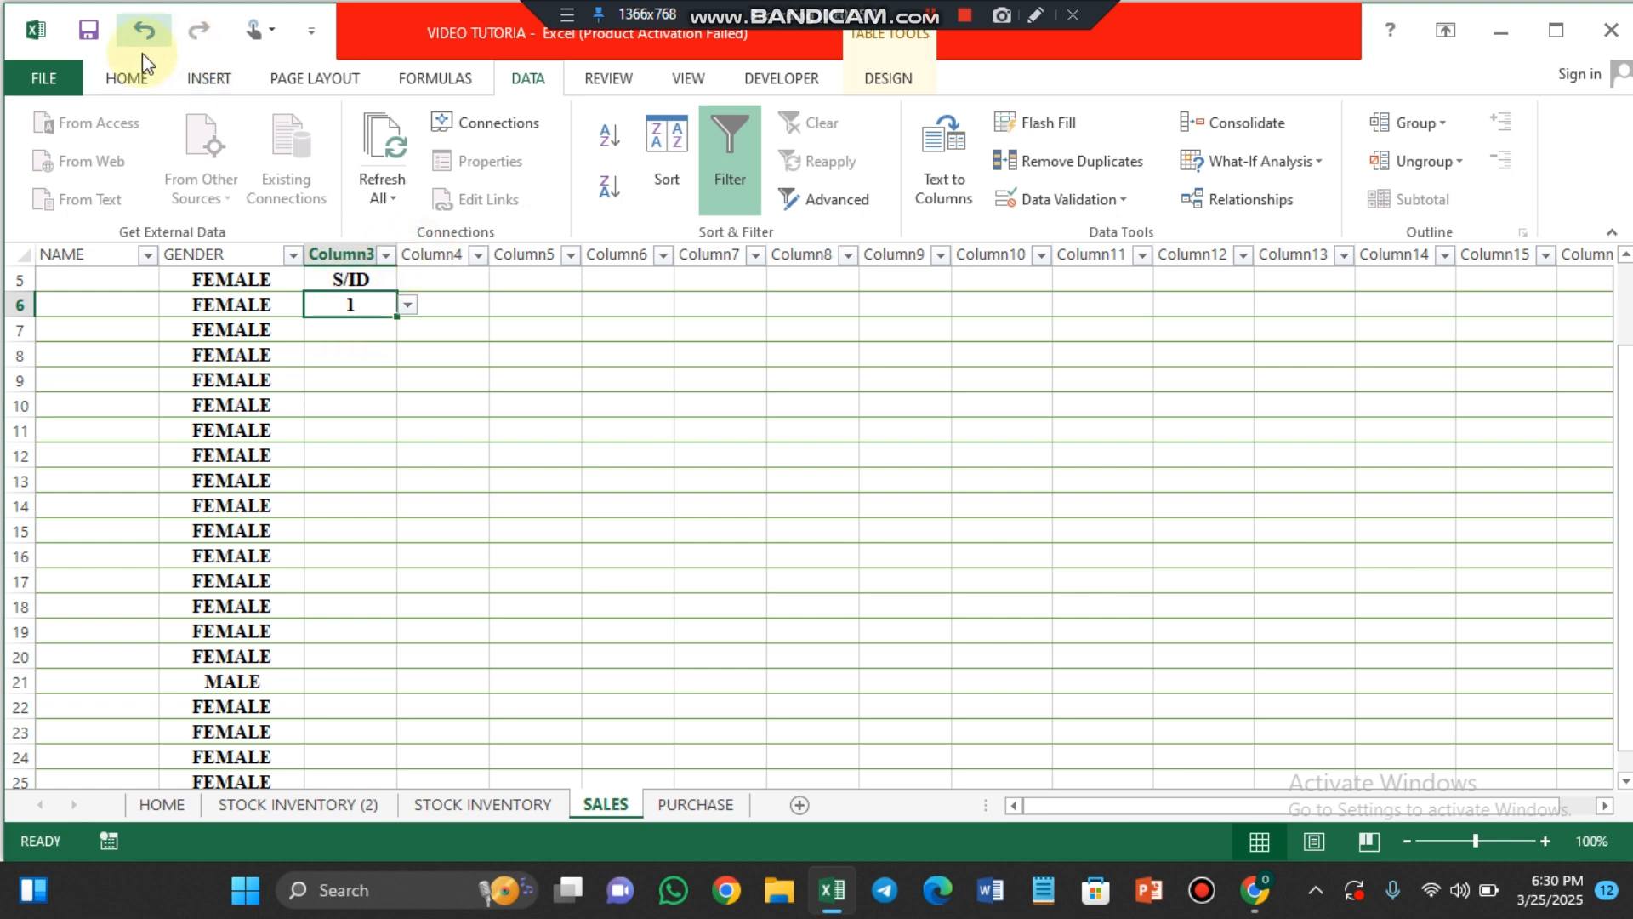
Format cell C6 under S/ID with a black fill, yellow font colour and italics
left_click(121, 77)
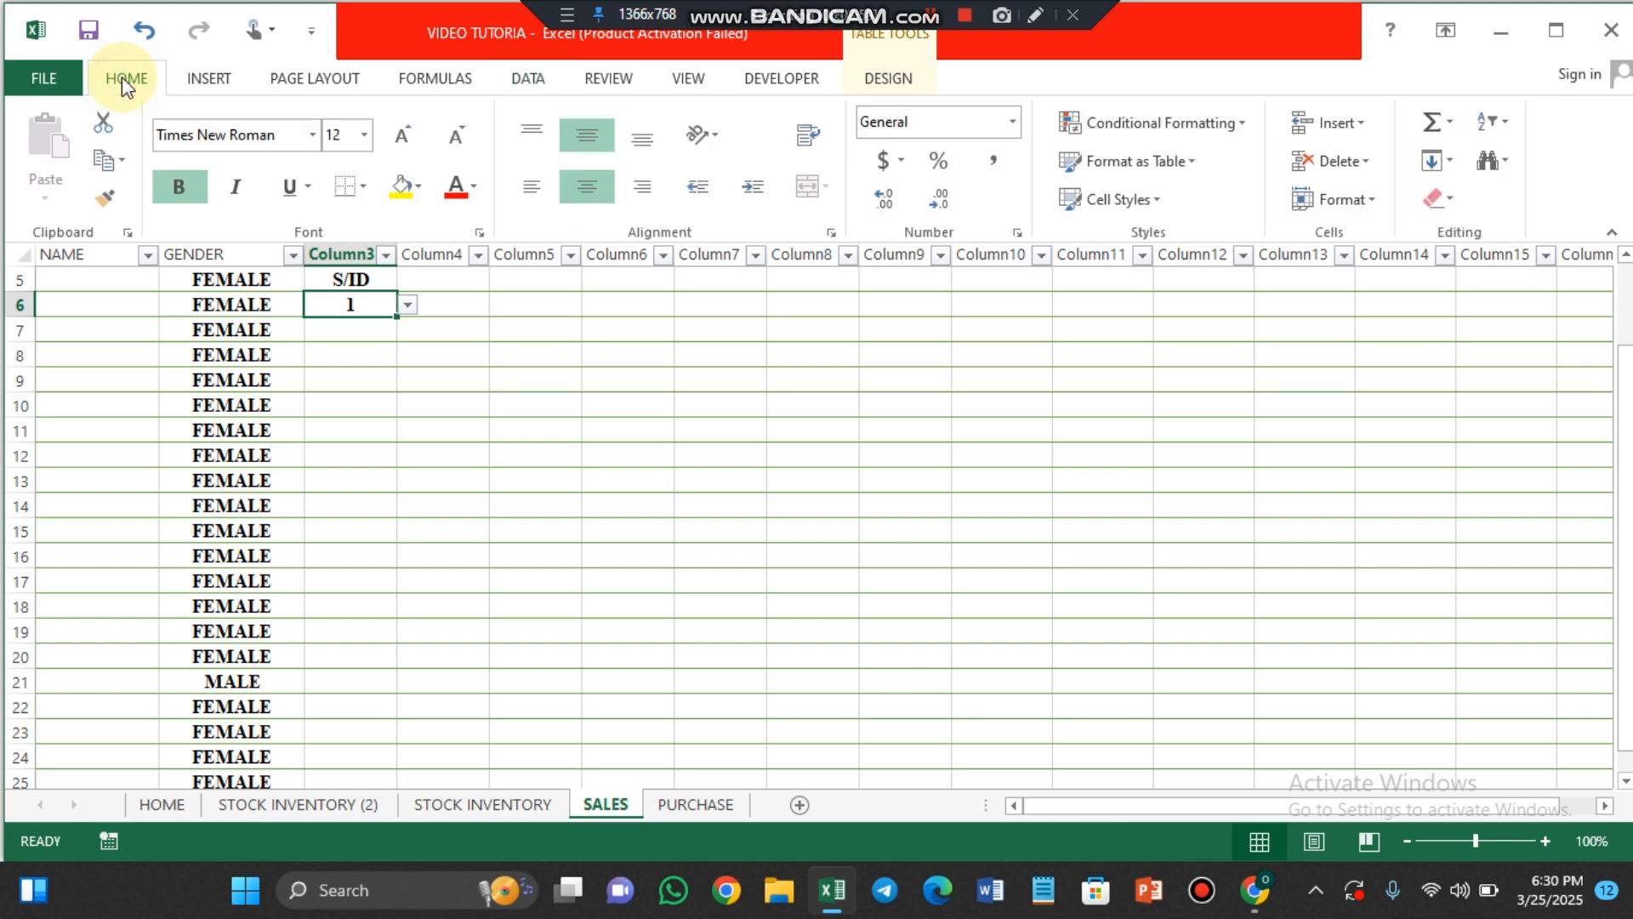
left_click(420, 188)
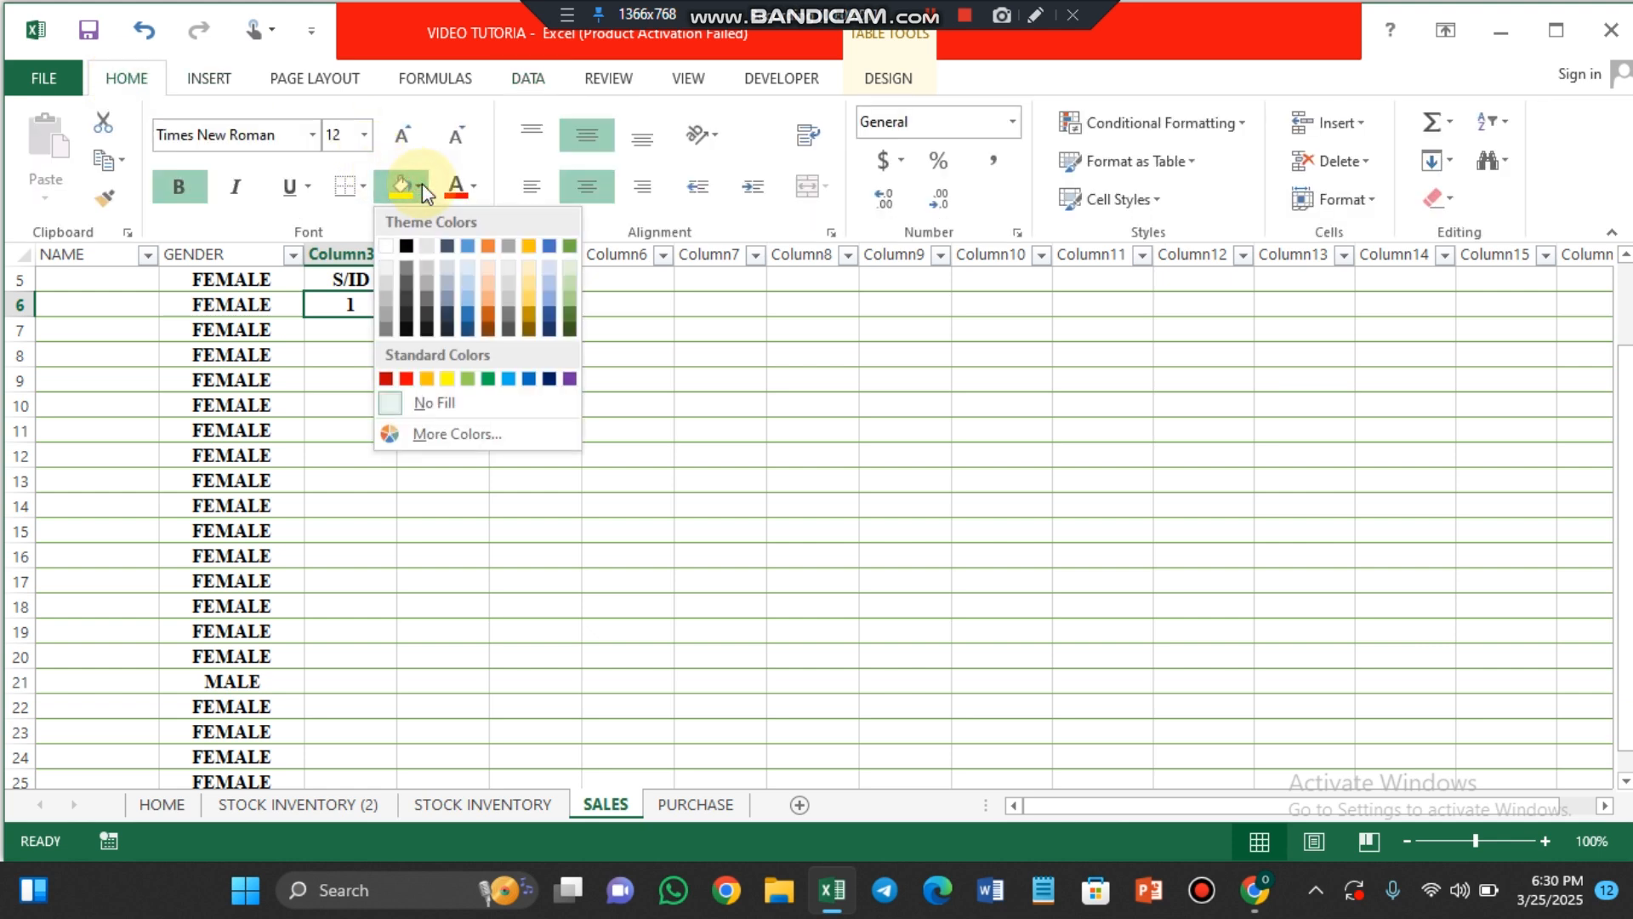
left_click(407, 246)
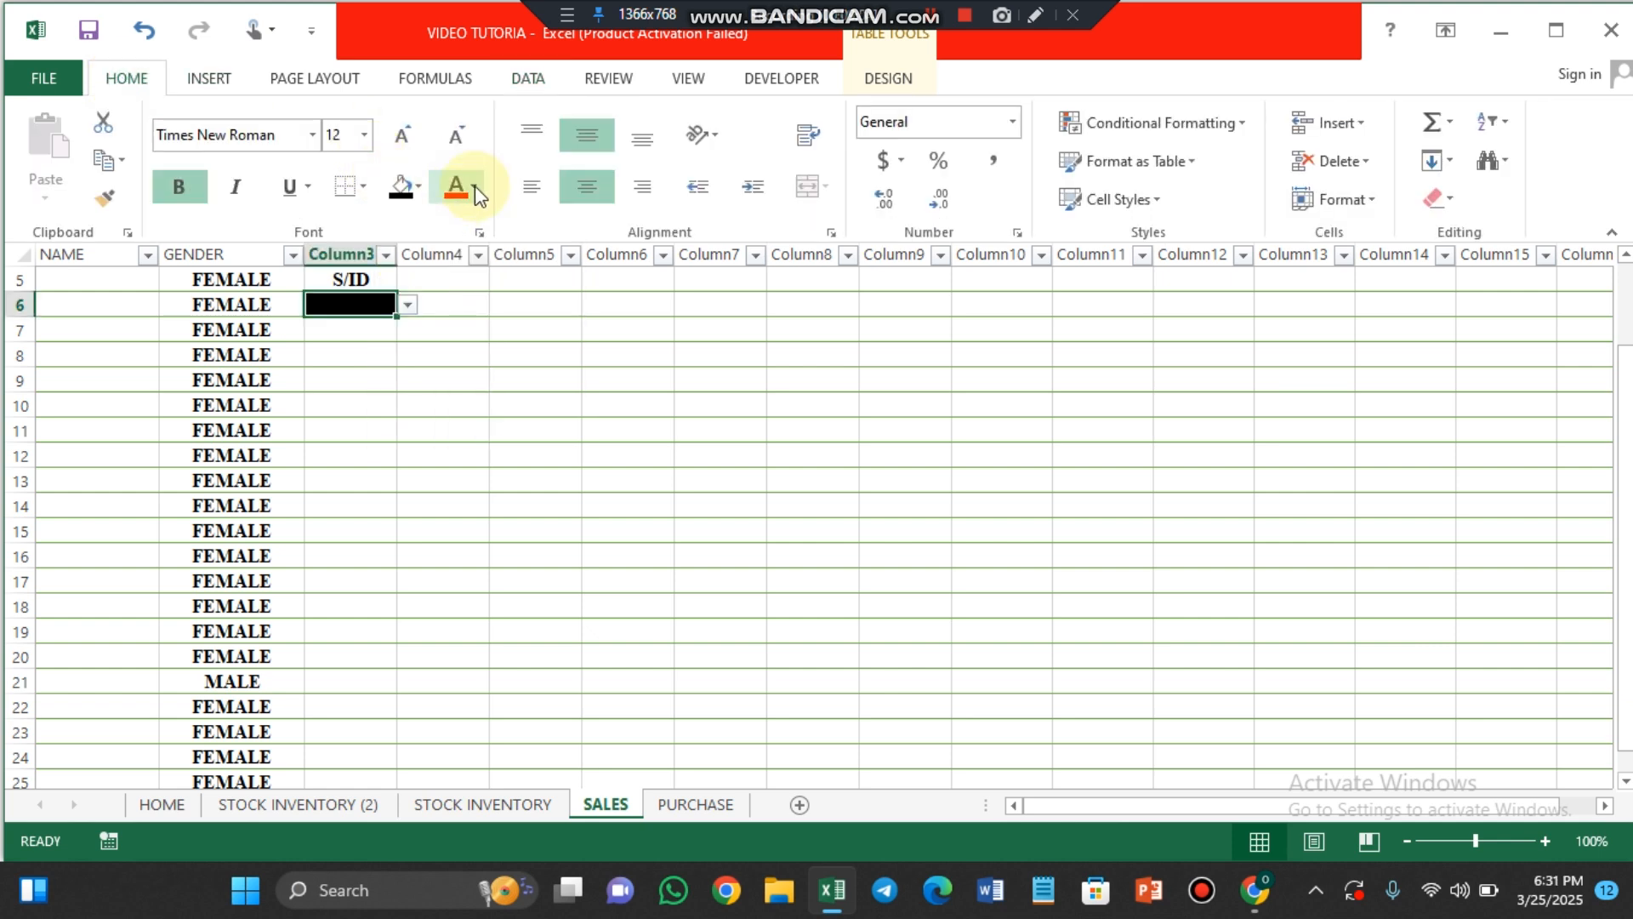
left_click(473, 186)
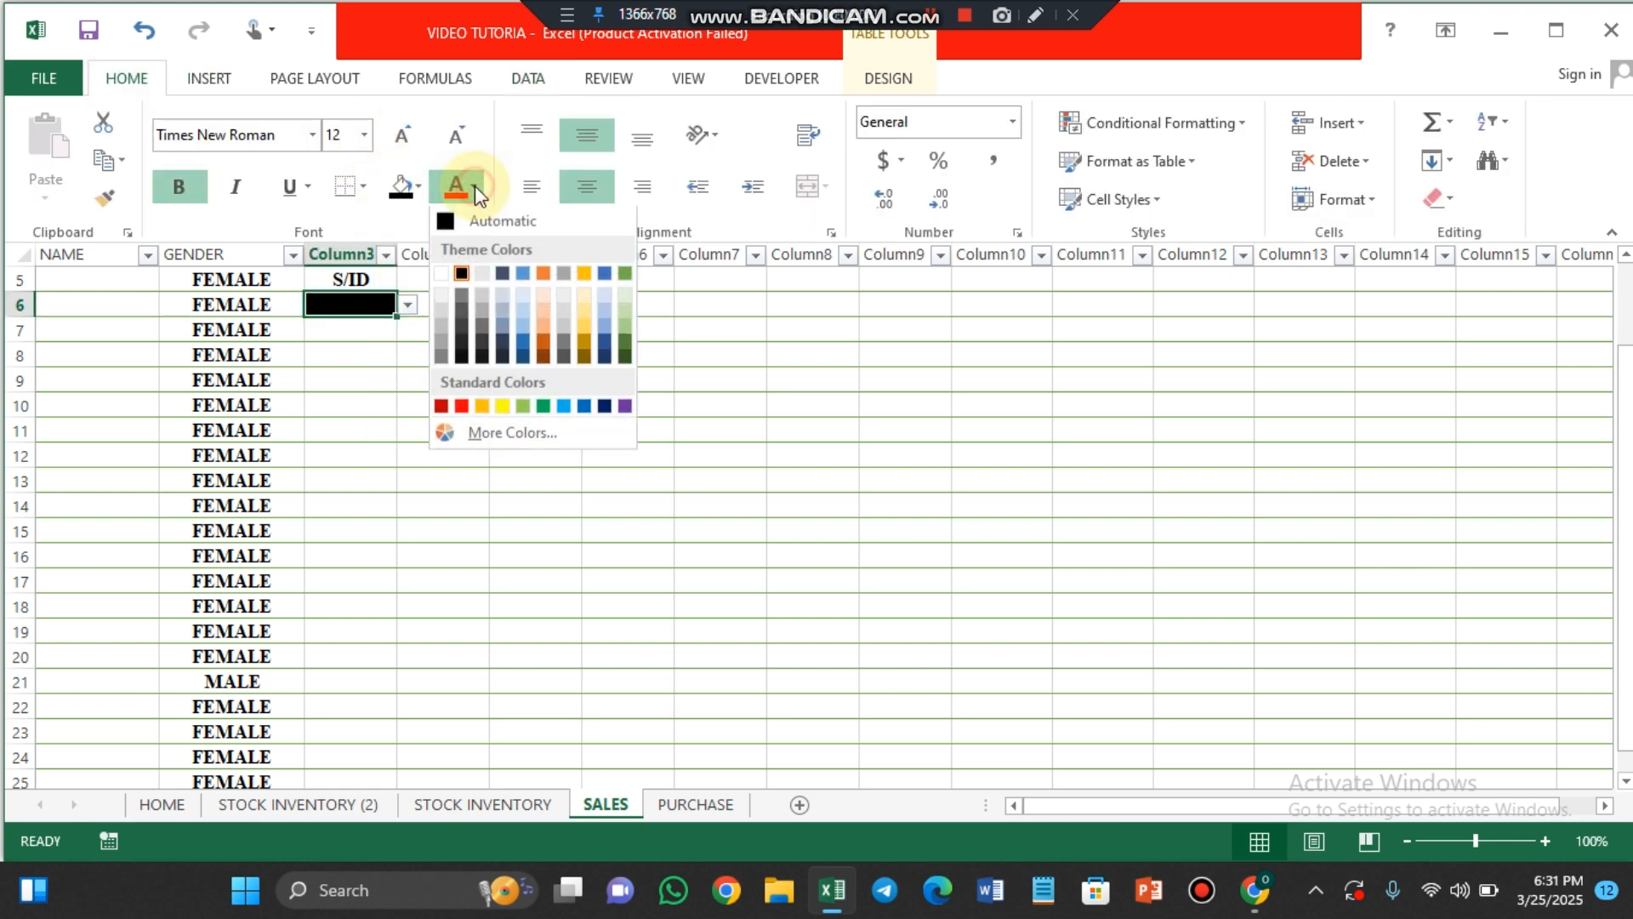
left_click(500, 407)
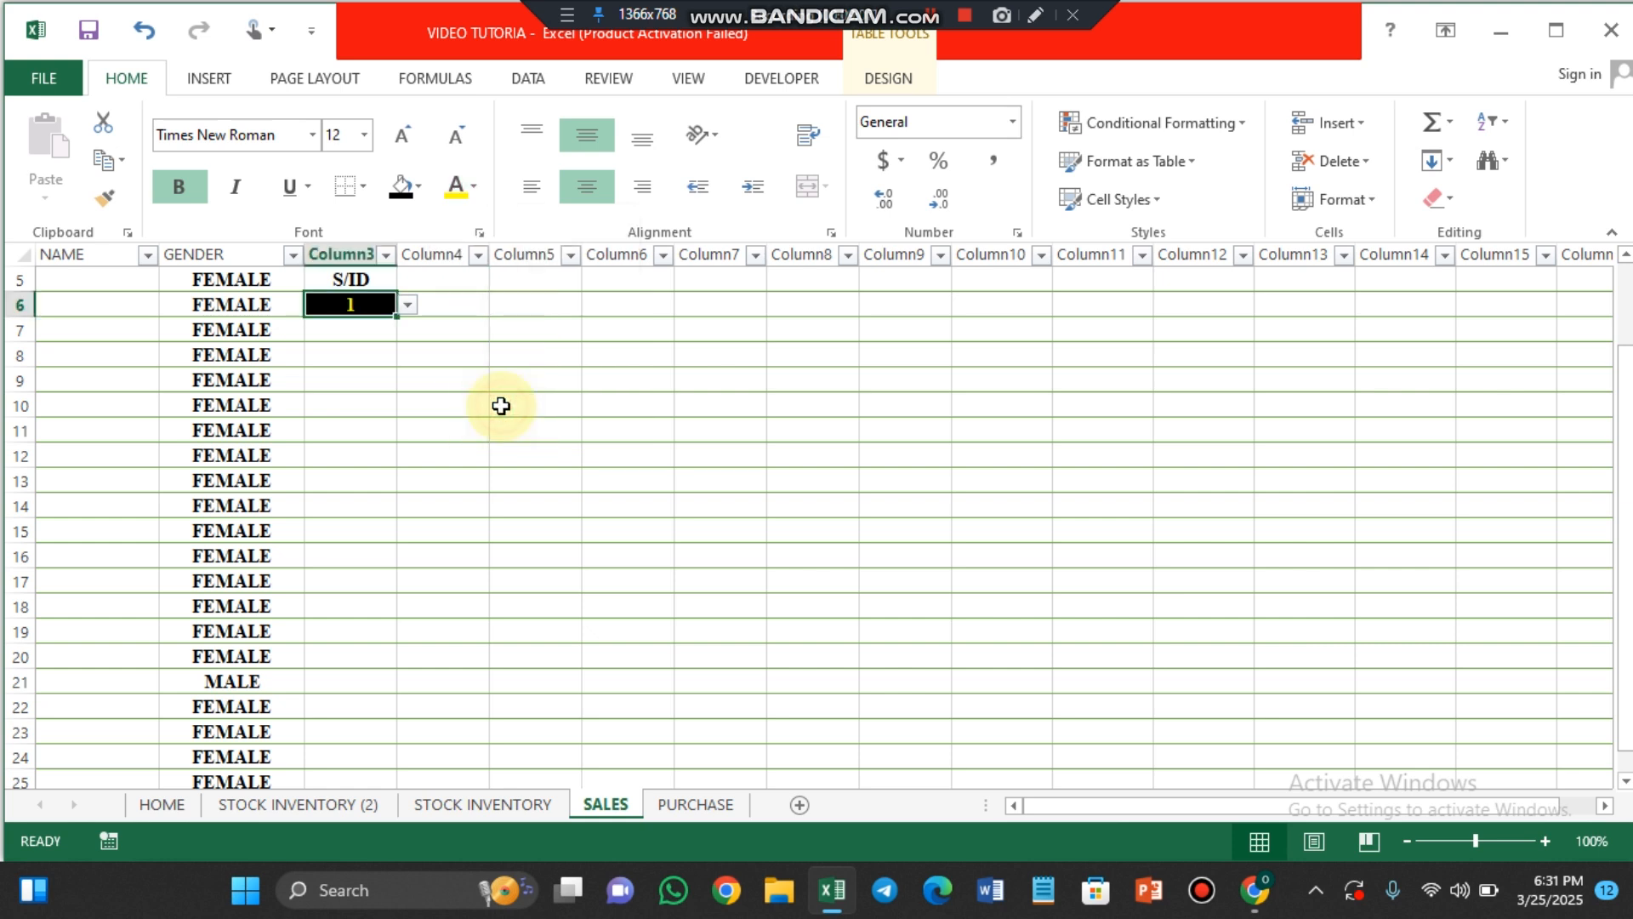
left_click(238, 189)
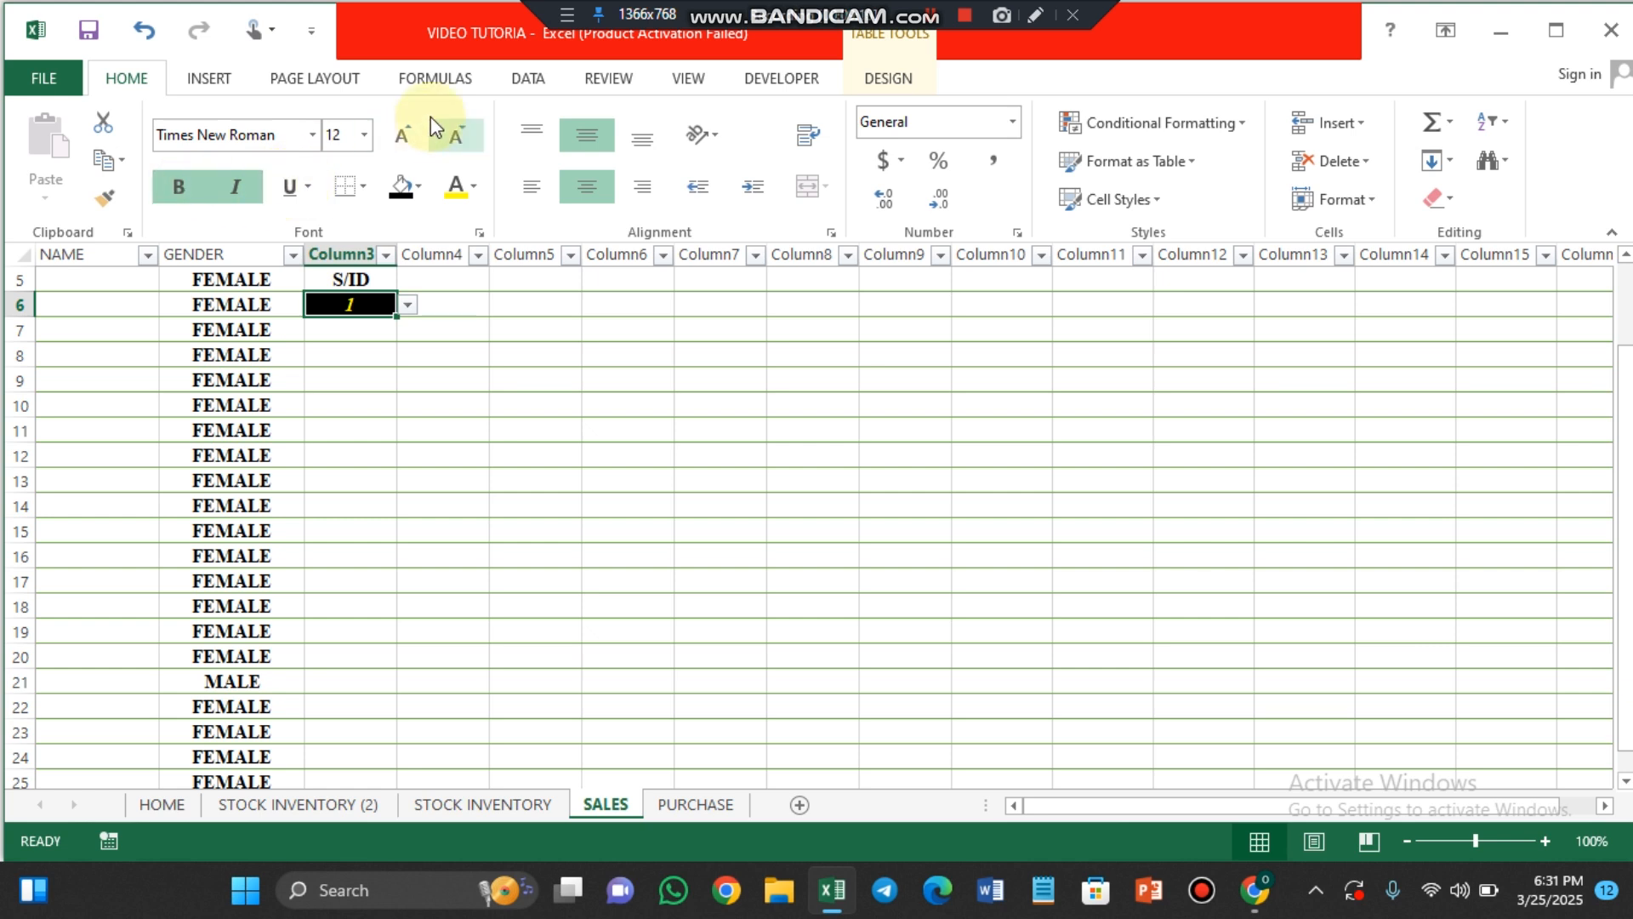
Increase the font size of cell C6 under S/ID to 14 and clear all of its data validation settings
left_click(405, 134)
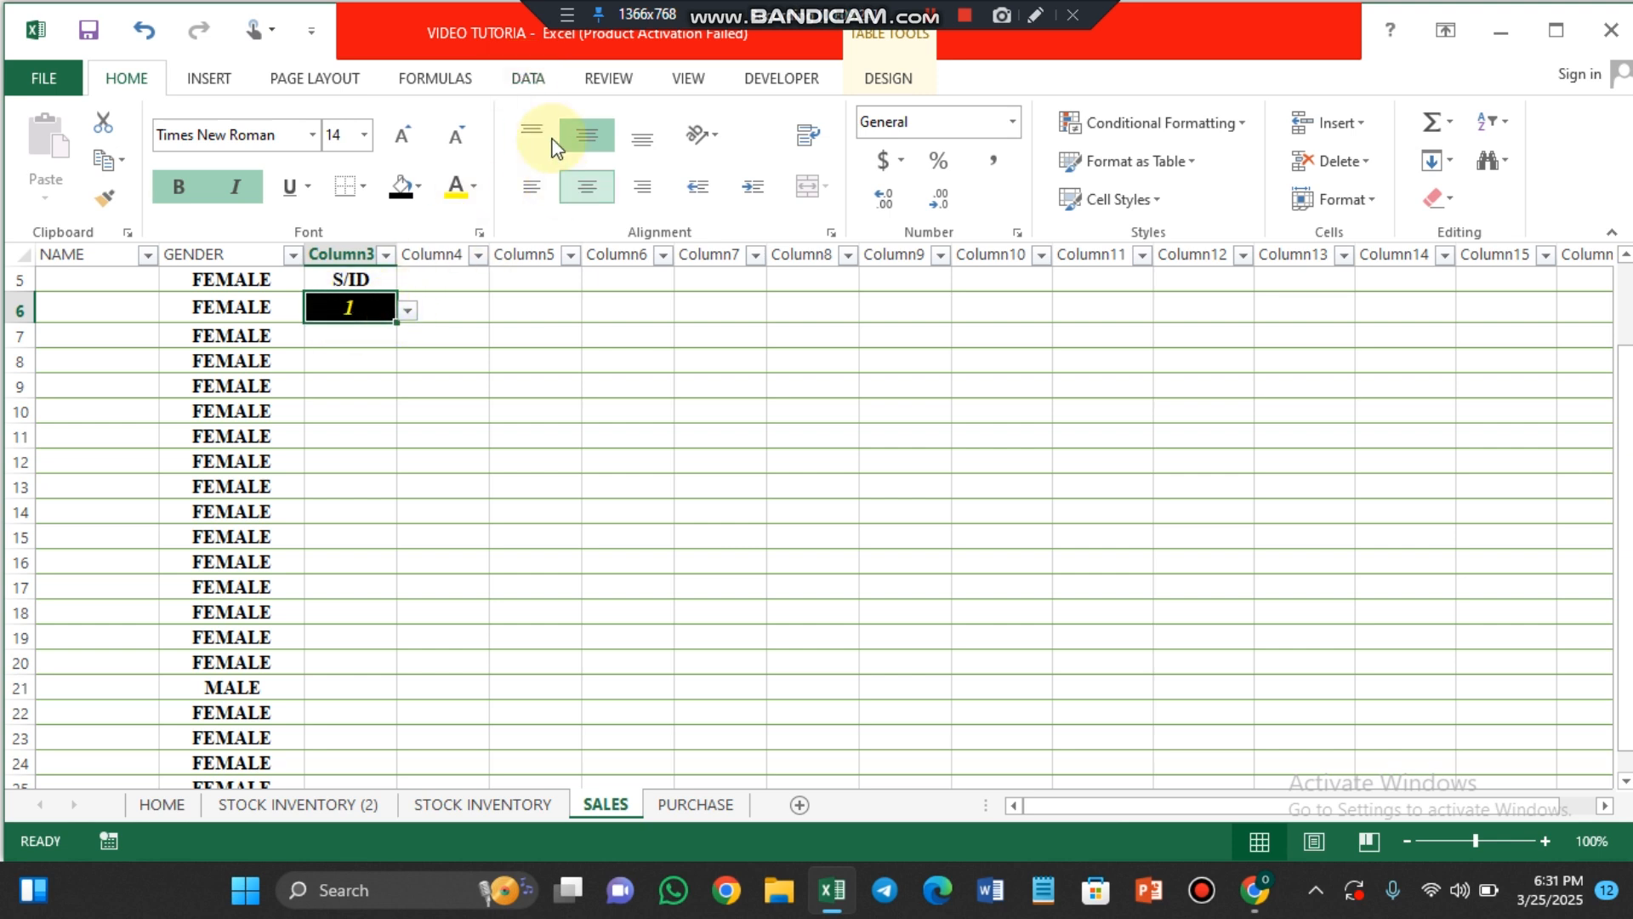
left_click(528, 77)
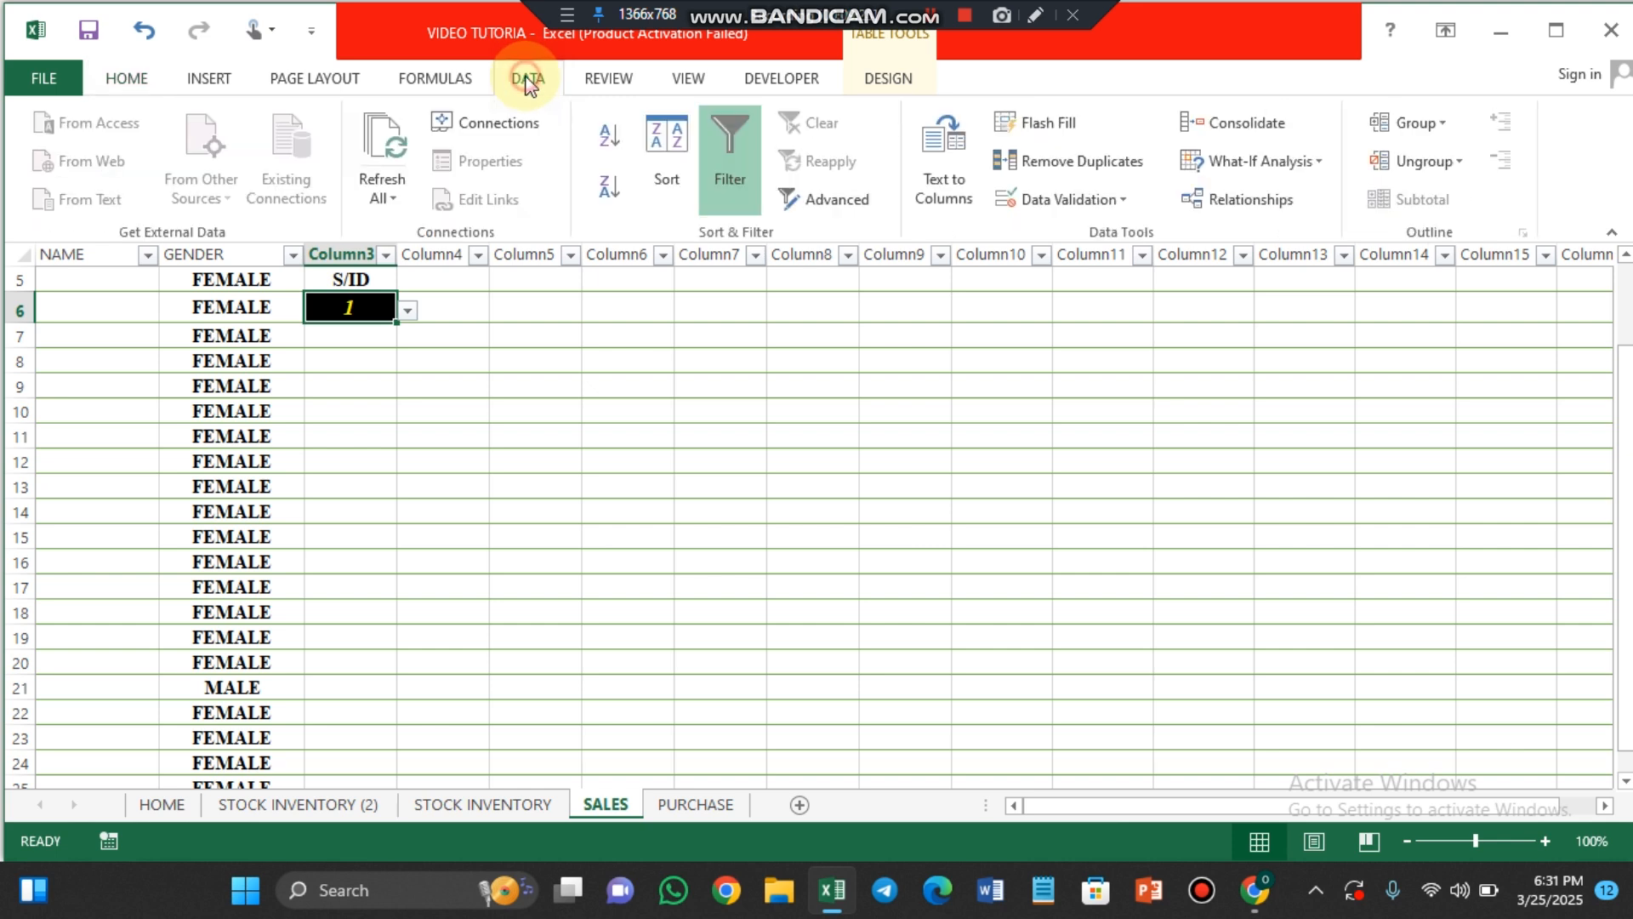
left_click(1121, 197)
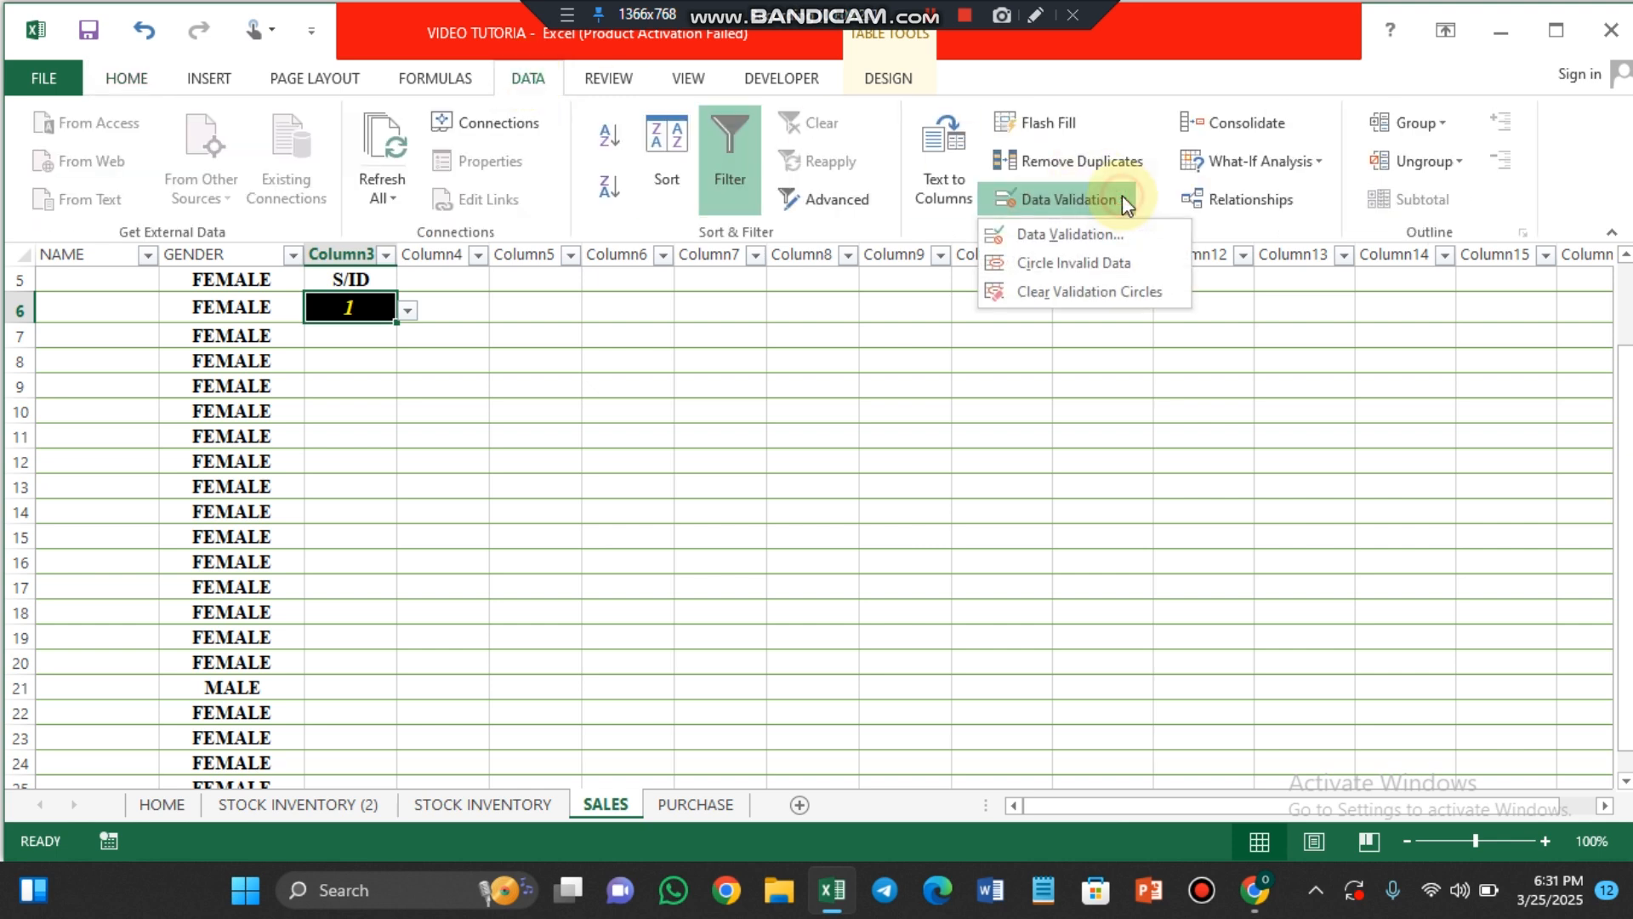
left_click(1072, 236)
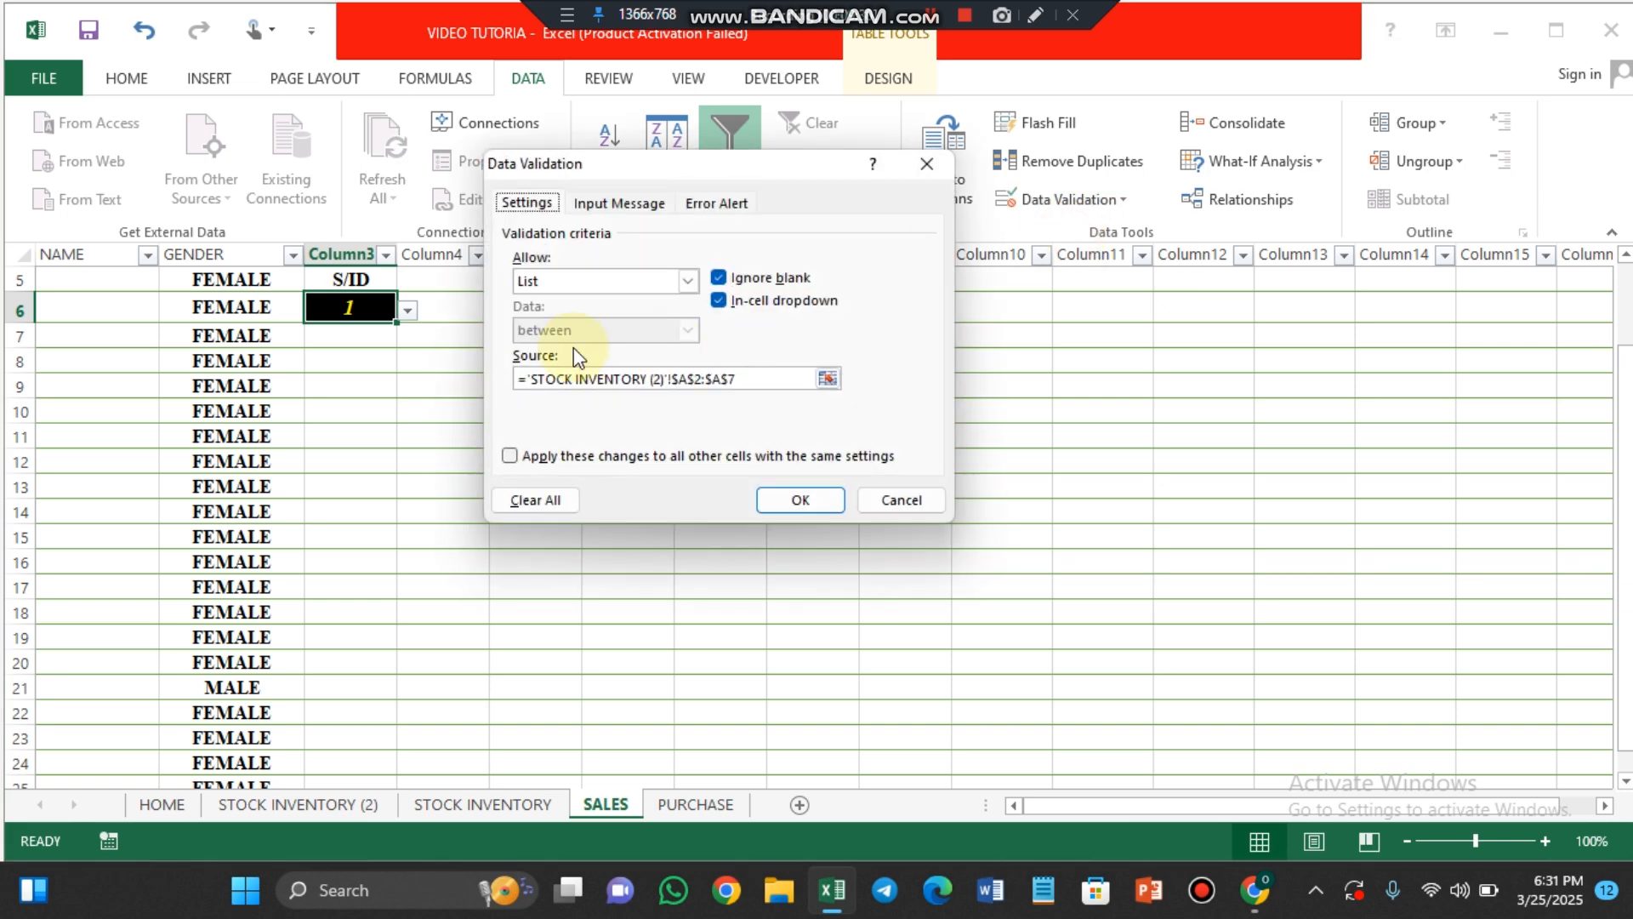
left_click(527, 502)
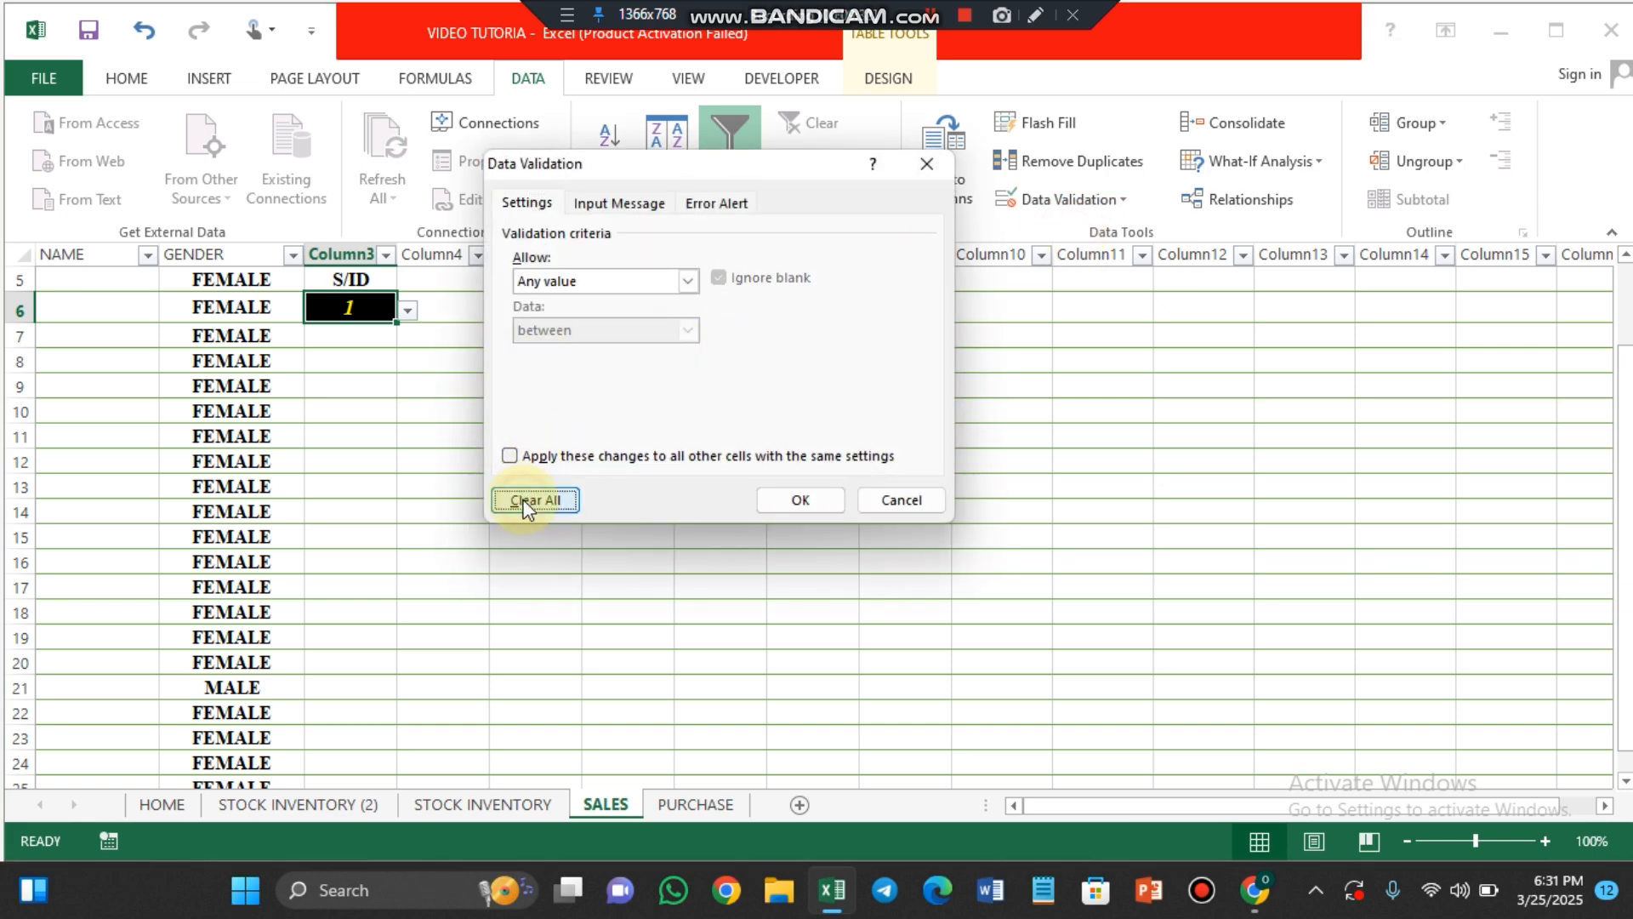
left_click(802, 502)
left_click(370, 386)
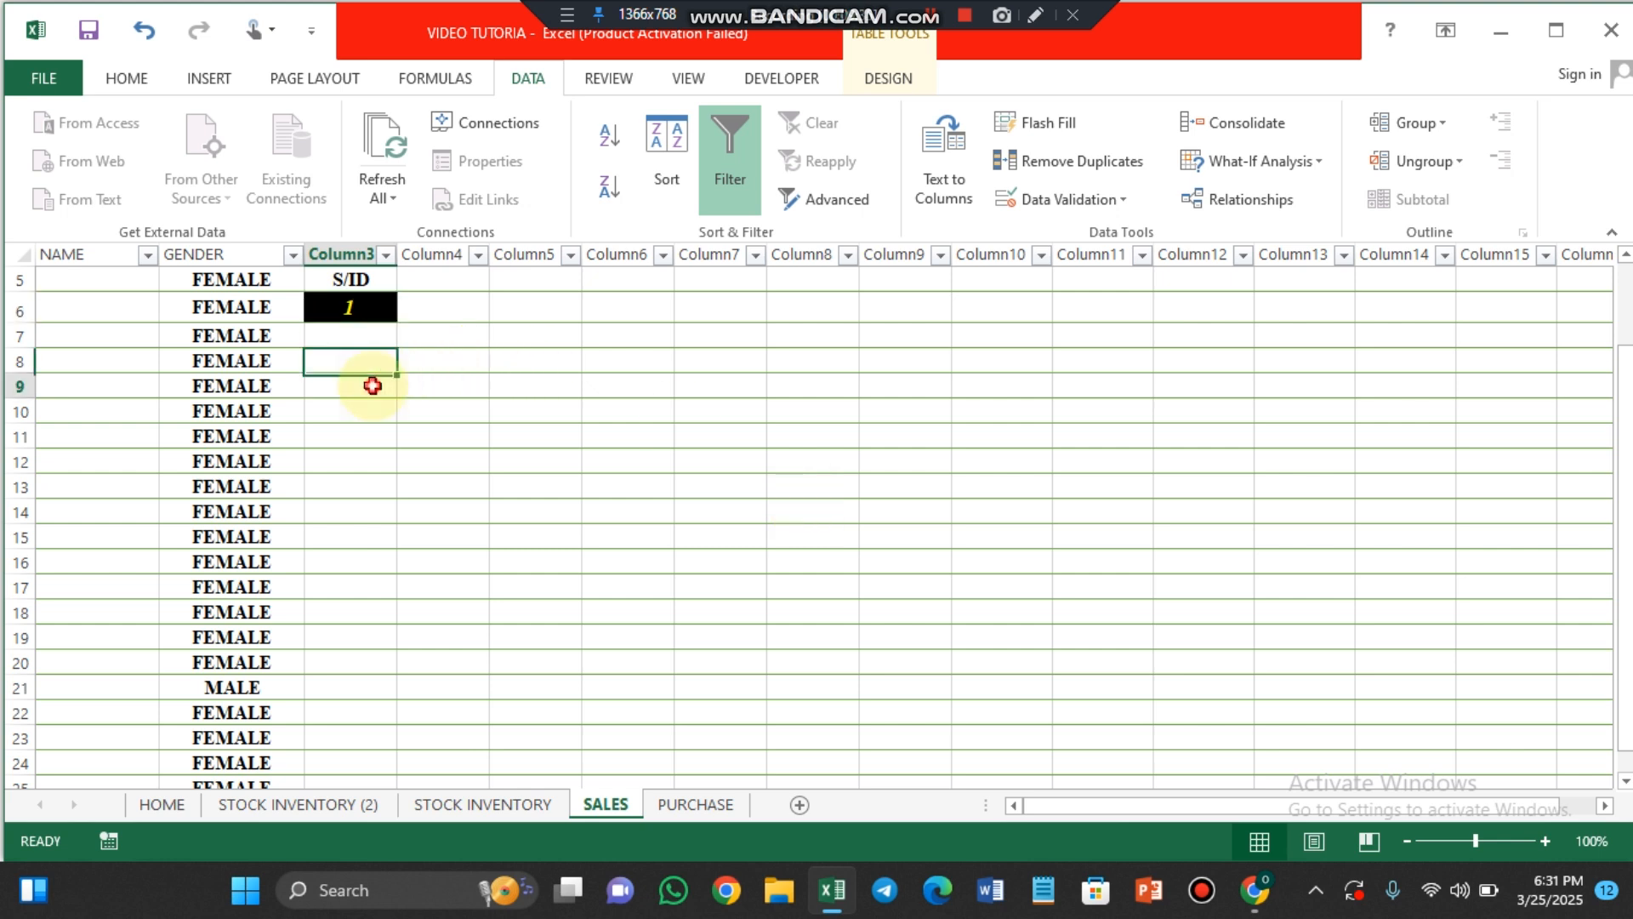
left_click(365, 302)
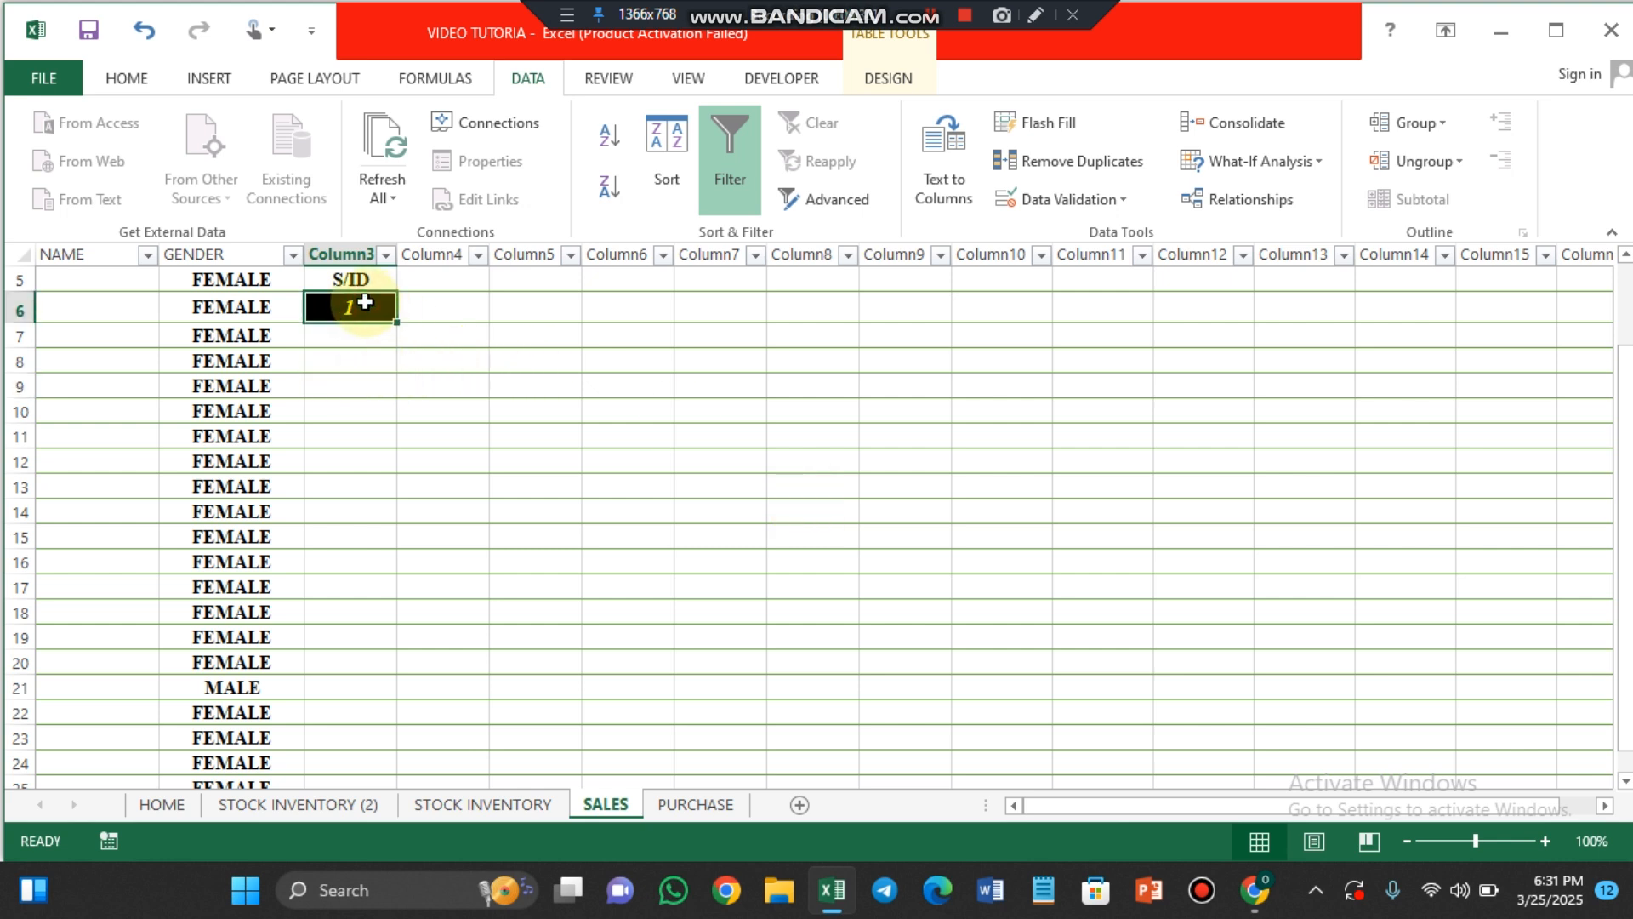
left_click(120, 78)
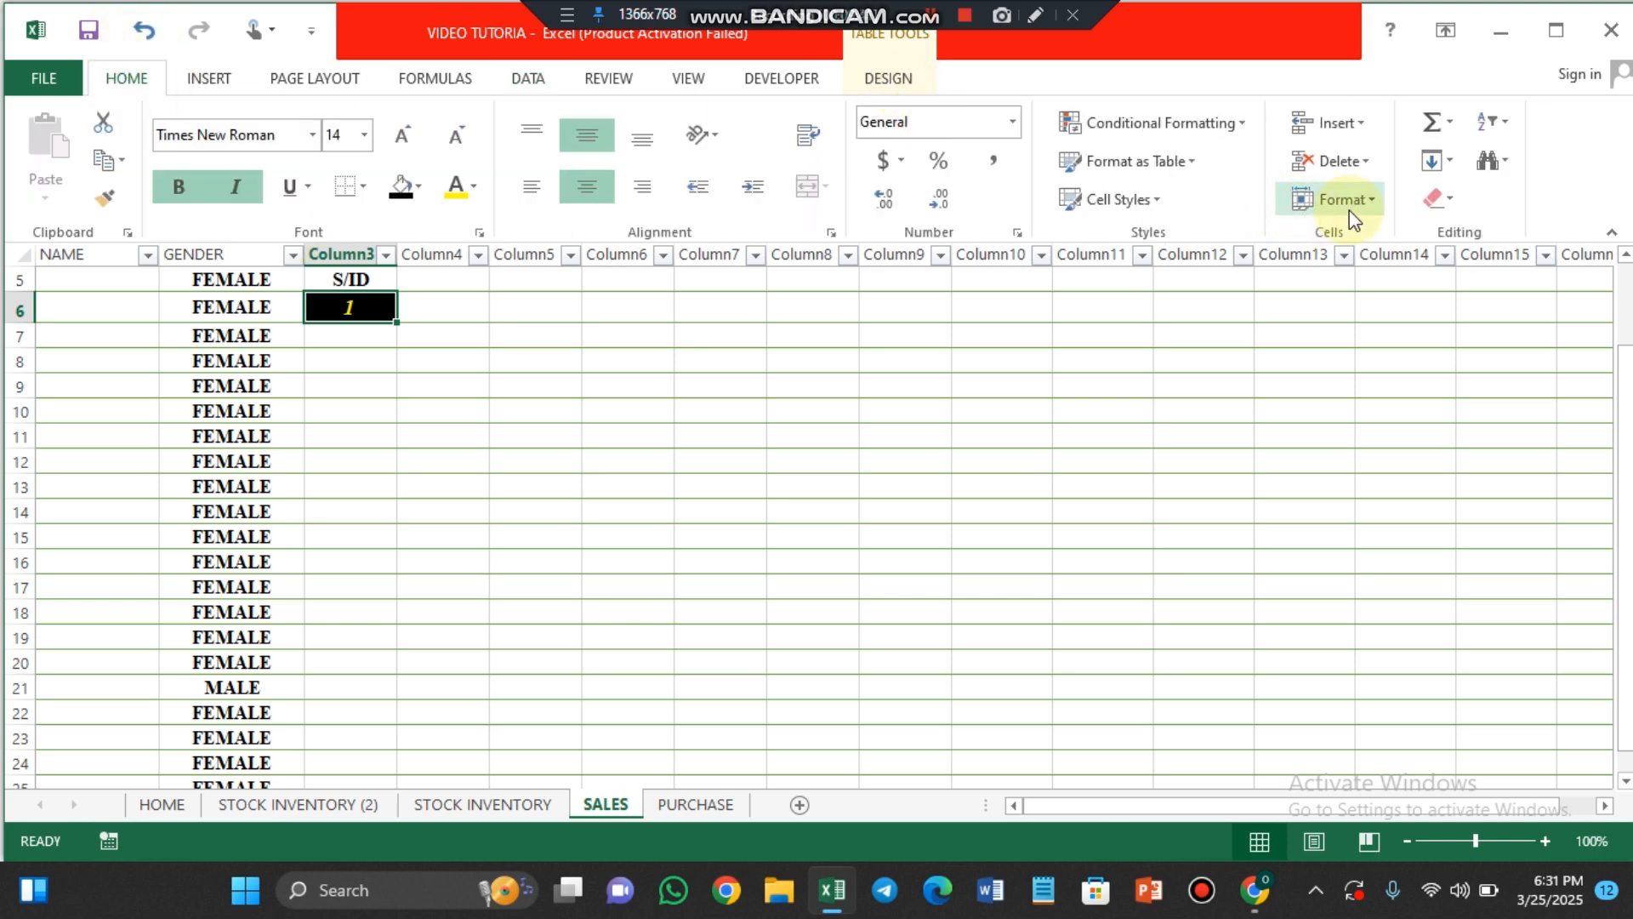
left_click(1366, 203)
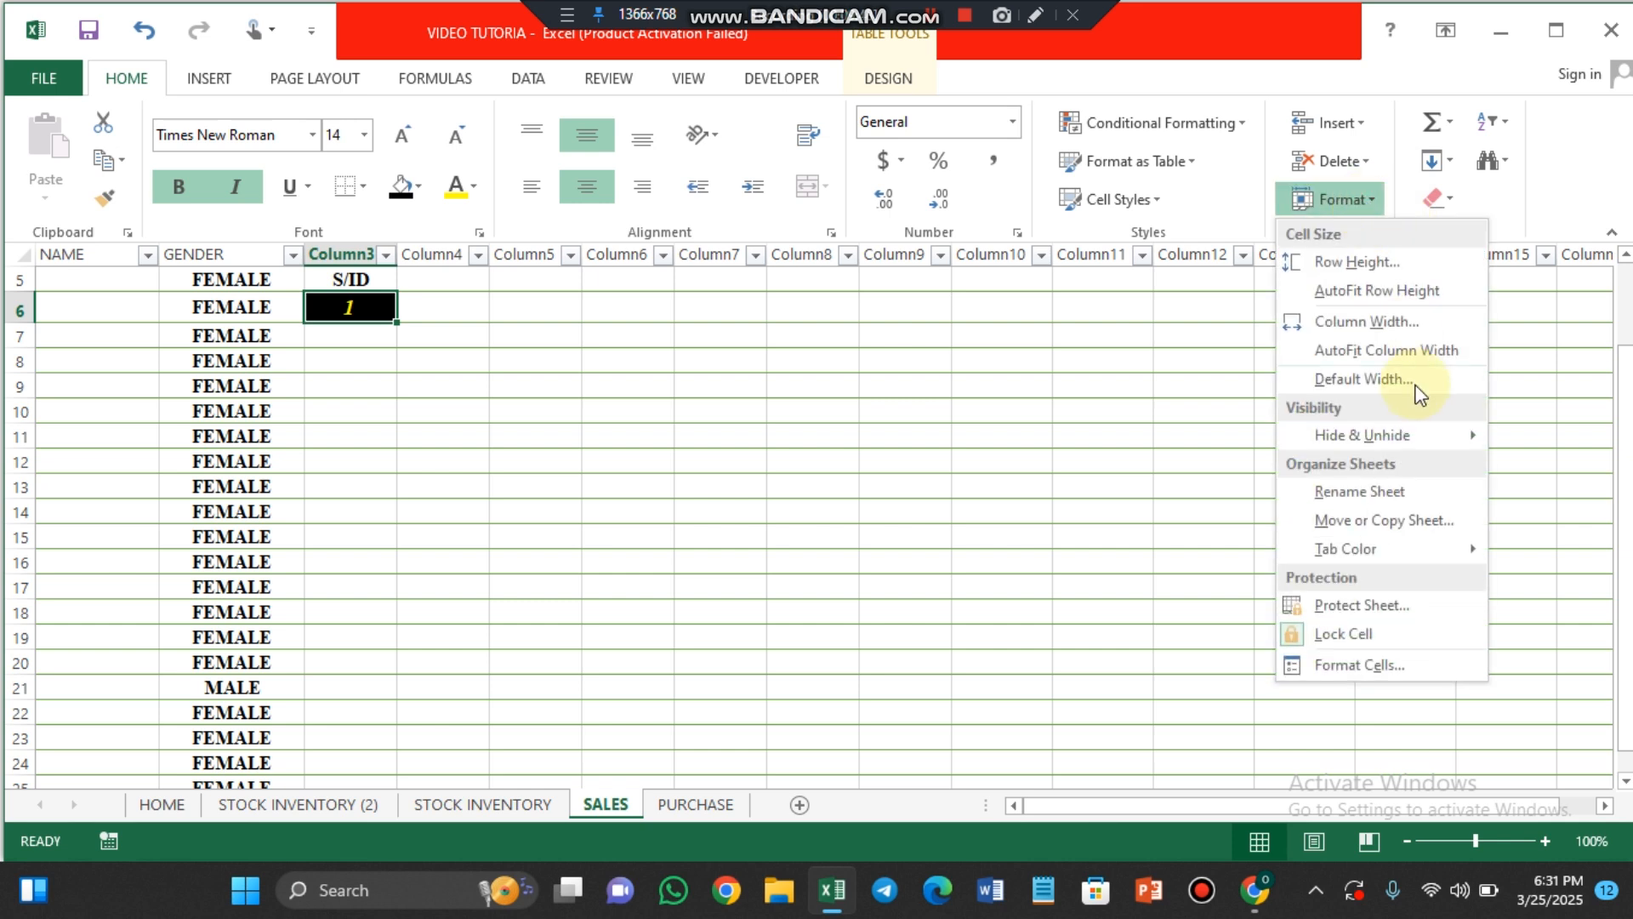
left_click(1356, 659)
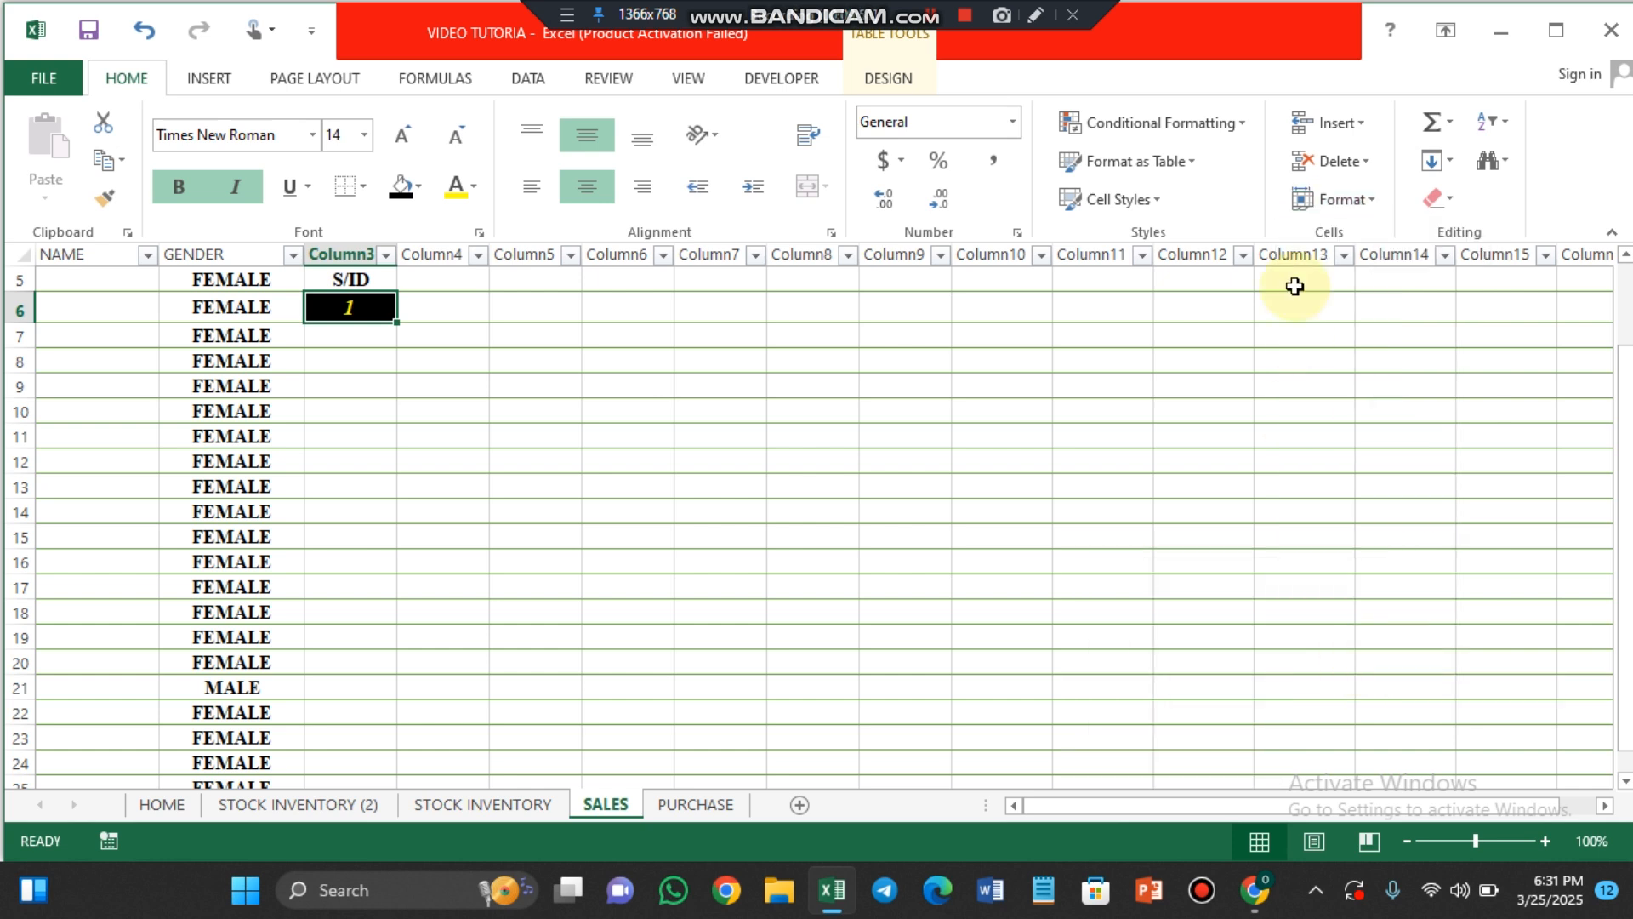